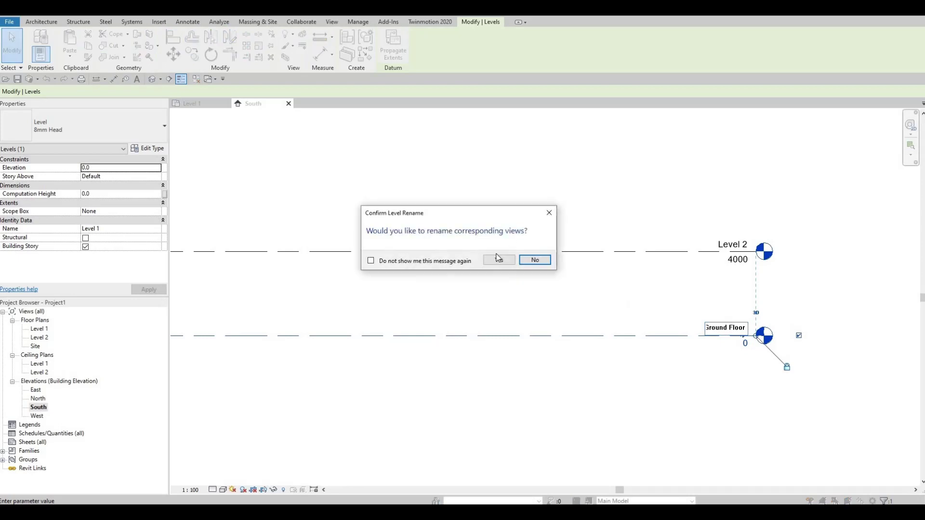
pyautogui.press('Return')
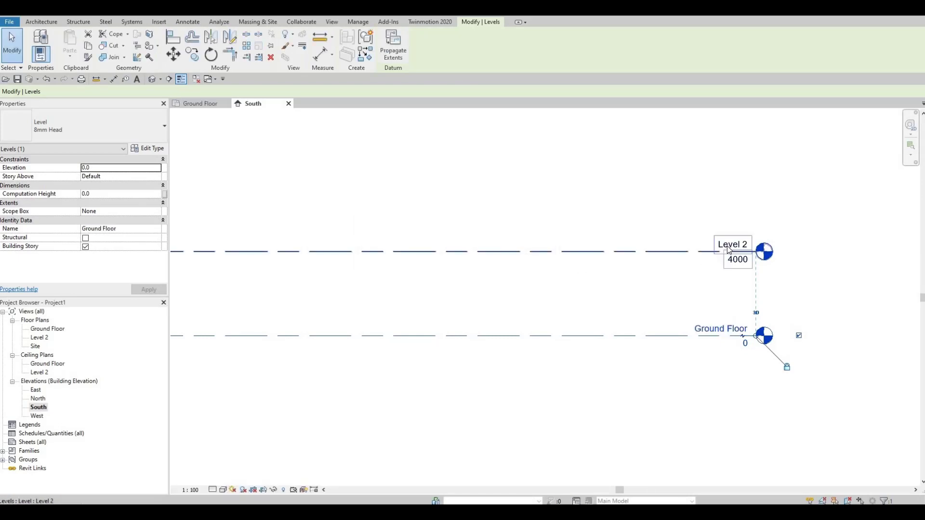
# Confirm Ground Floor, then rename Level 2 at 4000 to Seconf Floor along with its plan views
pyautogui.click(729, 249)
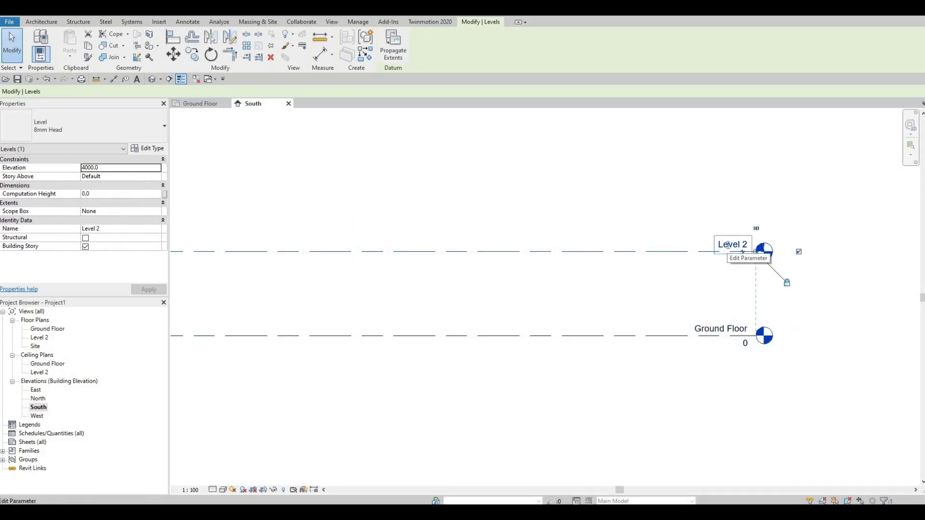
pyautogui.click(728, 245)
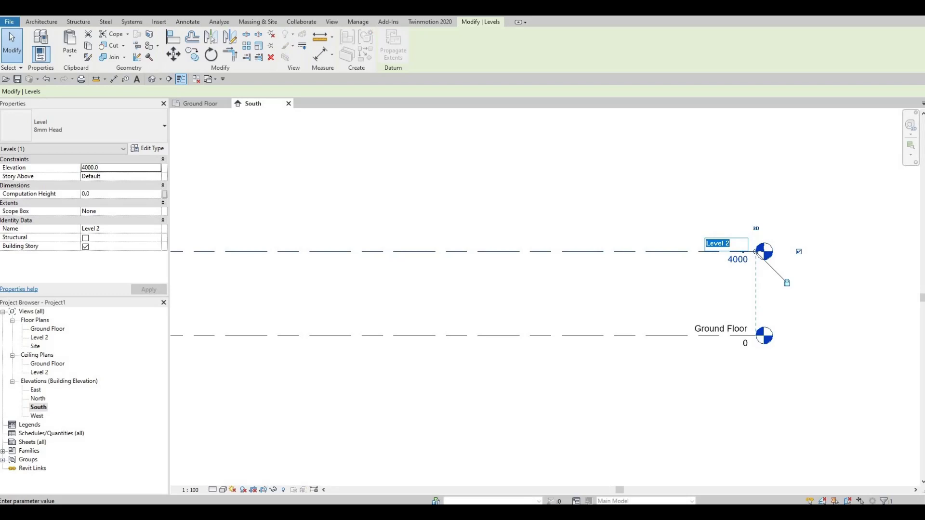
pyautogui.write('Seconf Floor')
pyautogui.press('Return')
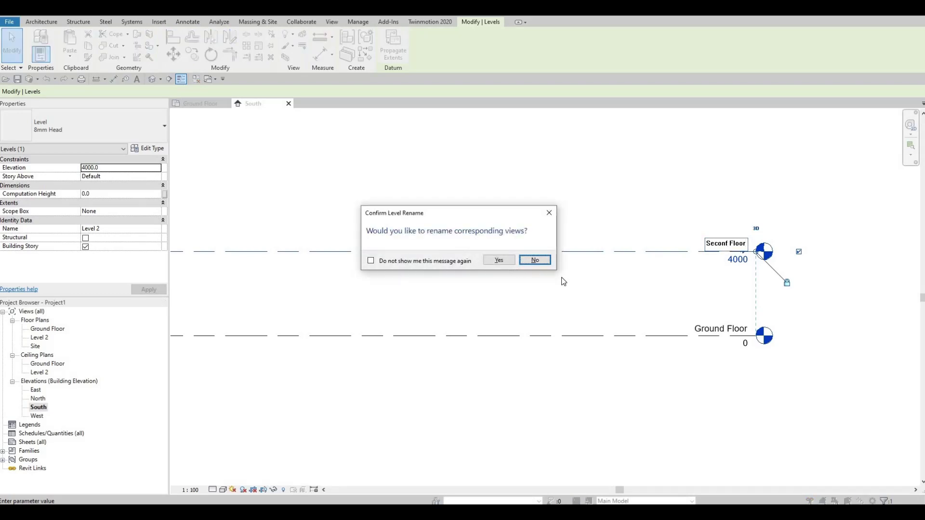
pyautogui.press('Left')
pyautogui.press('Return')
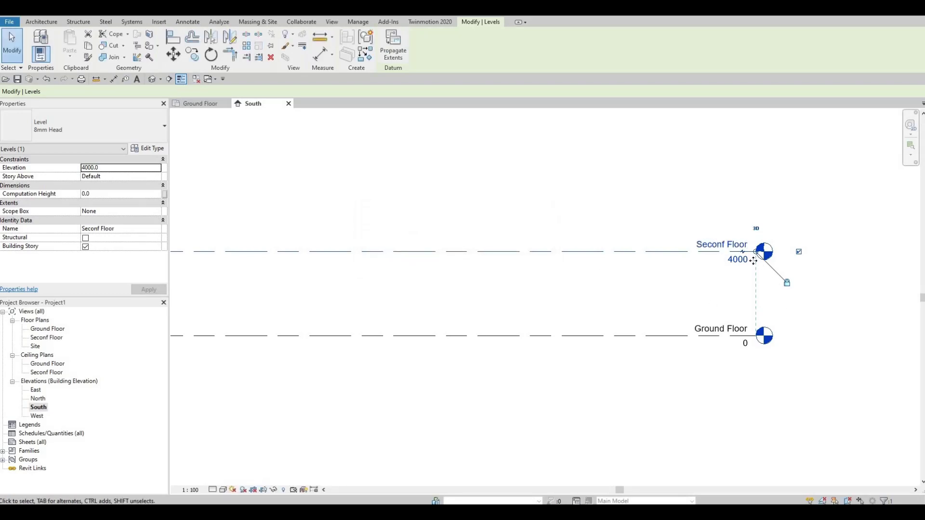
pyautogui.click(735, 263)
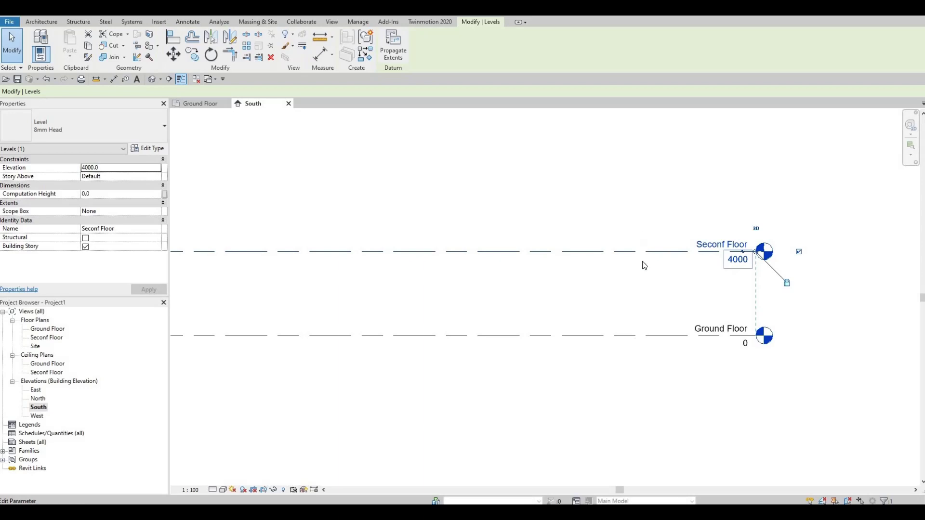
pyautogui.moveTo(627, 252); pyautogui.dragTo(636, 289, button='middle')
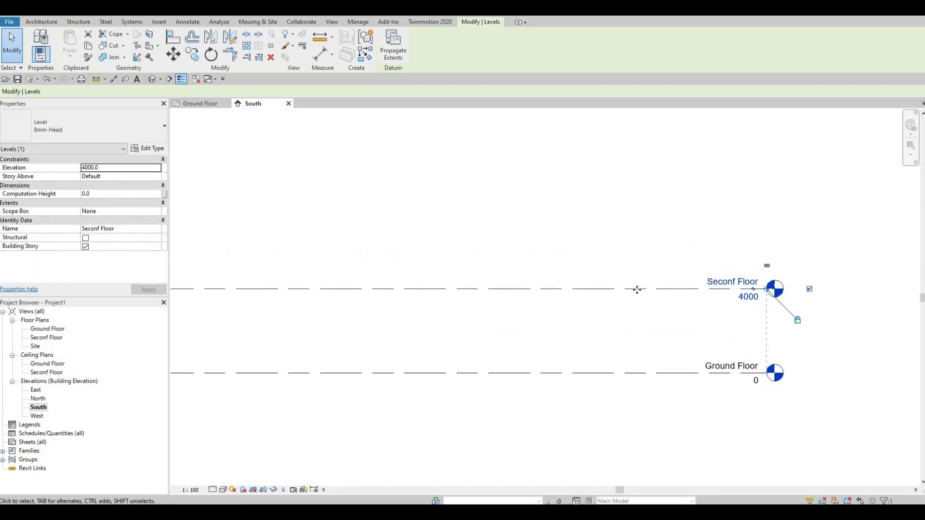
# Copy Seconf Floor upward in multiple steps of 2000, 1800 and 1800 to create Levels 3, 4 and 5
pyautogui.click(192, 55)
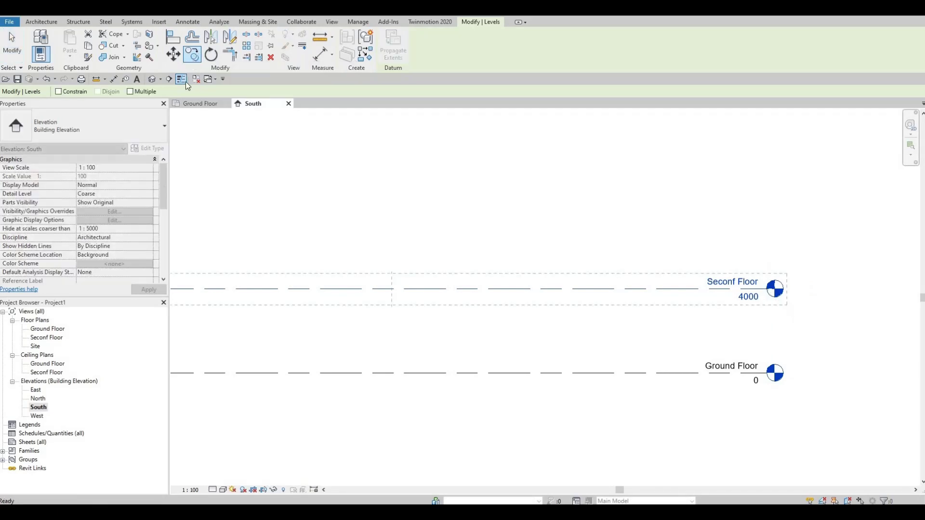
pyautogui.click(129, 92)
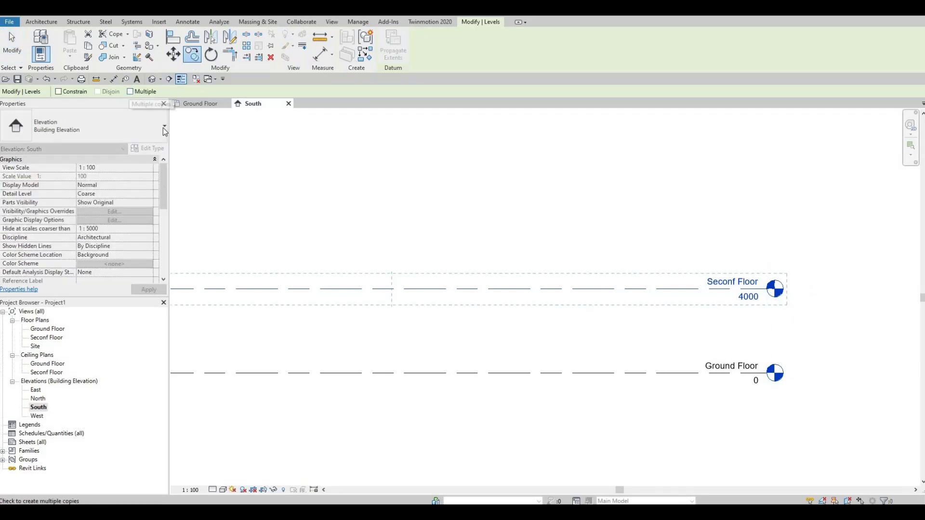
pyautogui.click(477, 289)
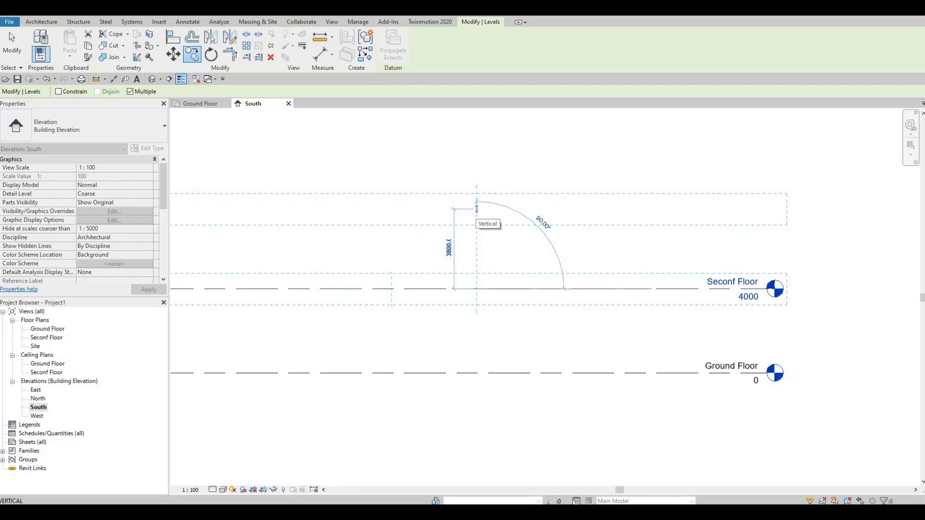
pyautogui.write('200')
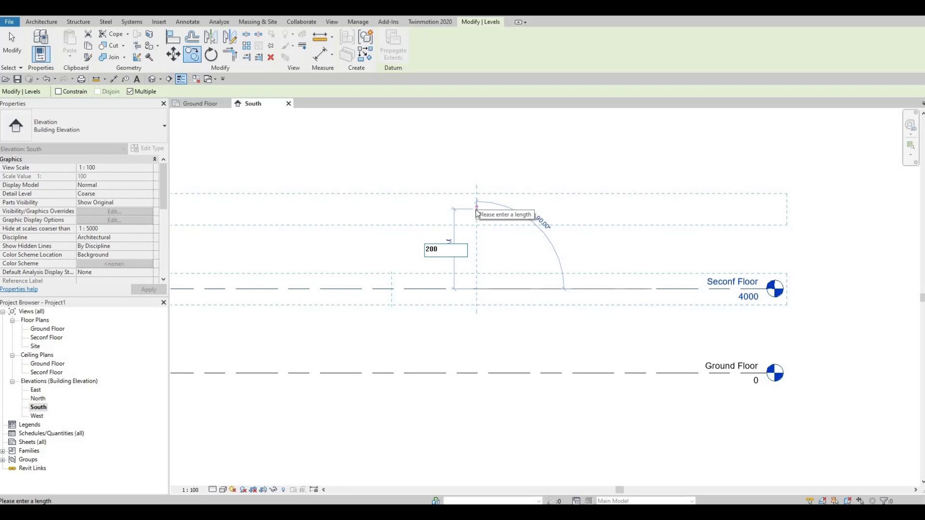
pyautogui.write('0')
pyautogui.press('Return')
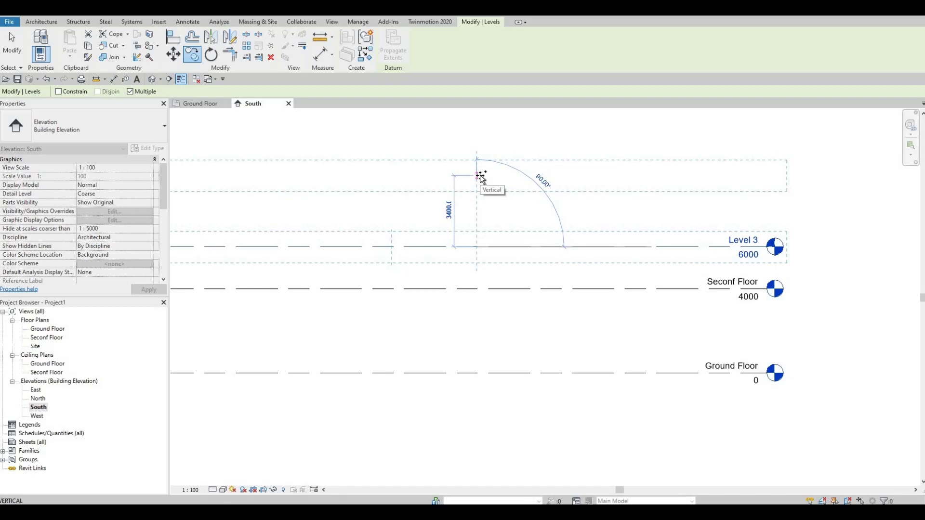
pyautogui.write('78')
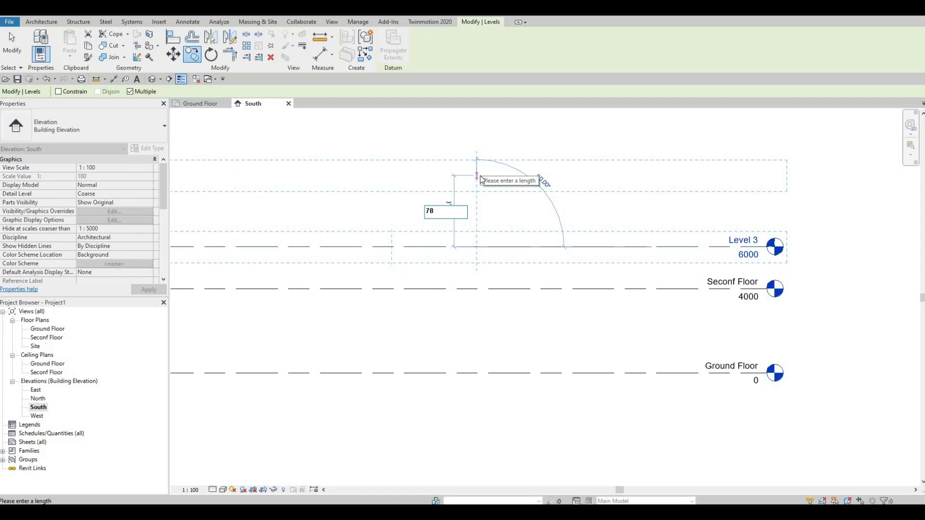
pyautogui.press('BackSpace')
pyautogui.press('BackSpace')
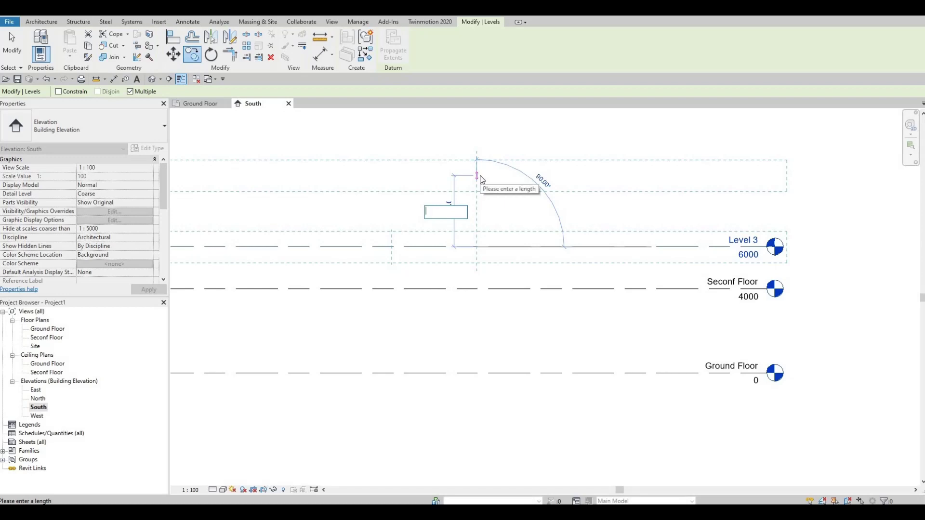
pyautogui.write('180')
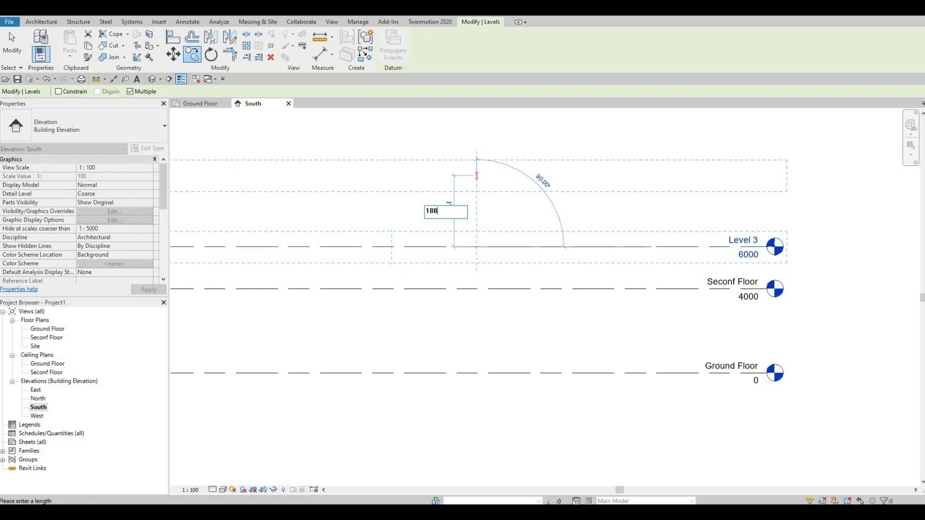
pyautogui.write('0')
pyautogui.press('Return')
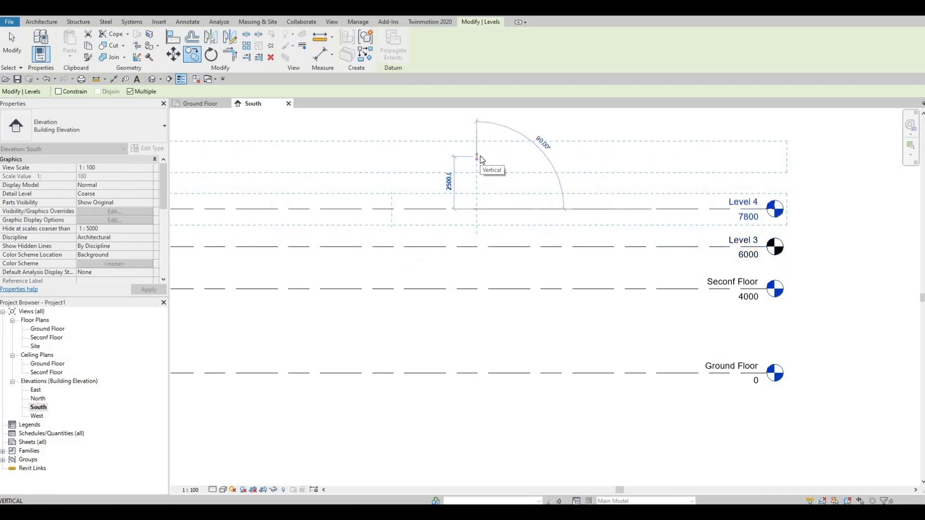
pyautogui.write('1800')
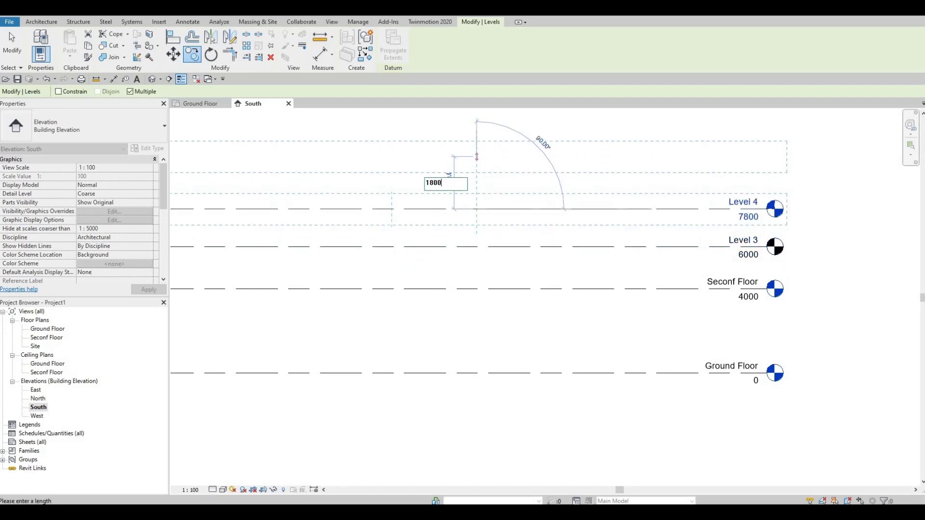
pyautogui.press('Return')
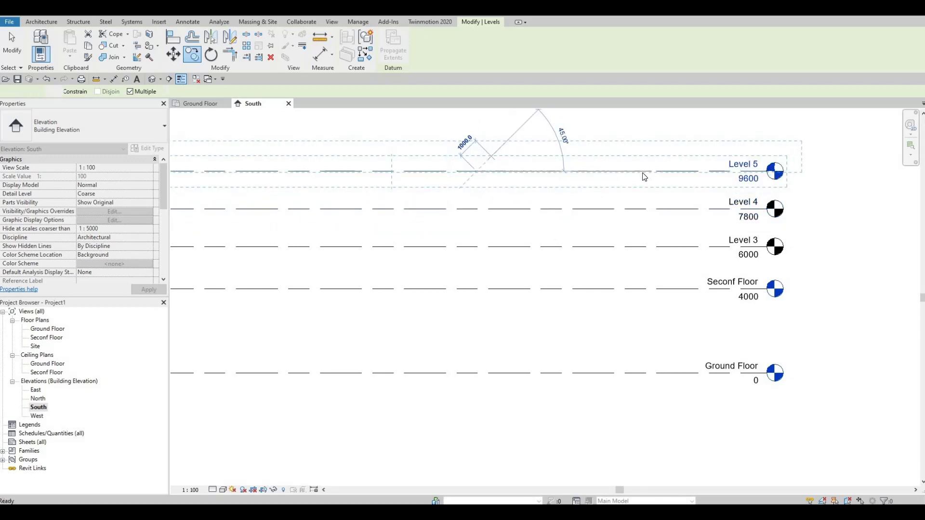
pyautogui.press('Escape')
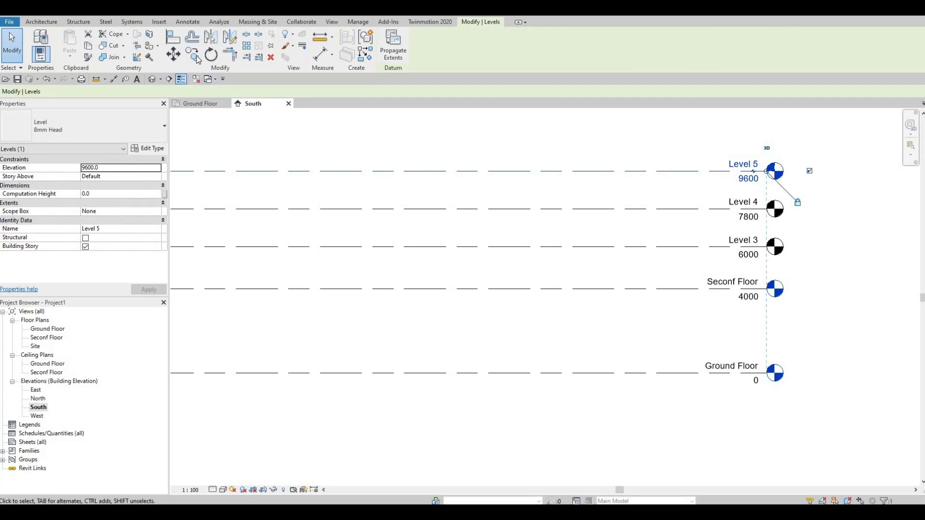
# Move Level 5 up 200 so it sits at 9800
pyautogui.click(193, 56)
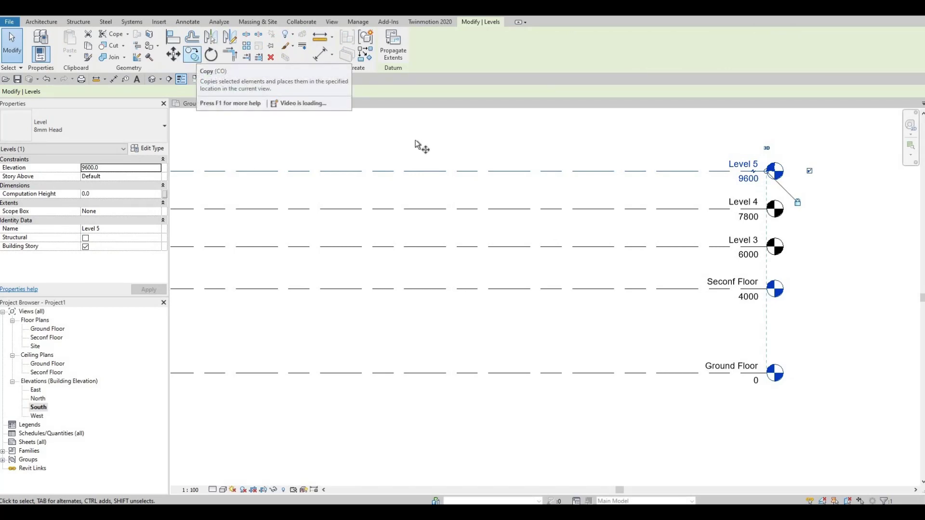
pyautogui.press('m')
pyautogui.press('v')
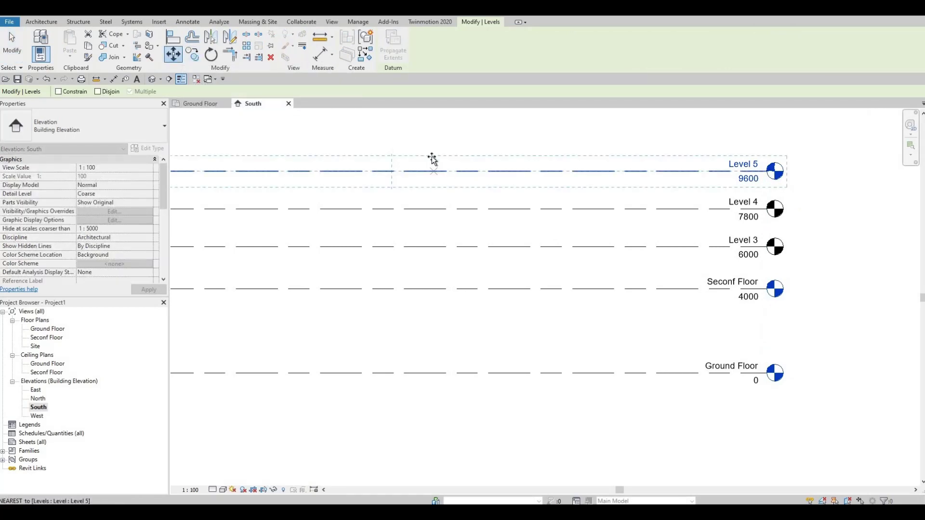
pyautogui.click(432, 159)
pyautogui.write('2')
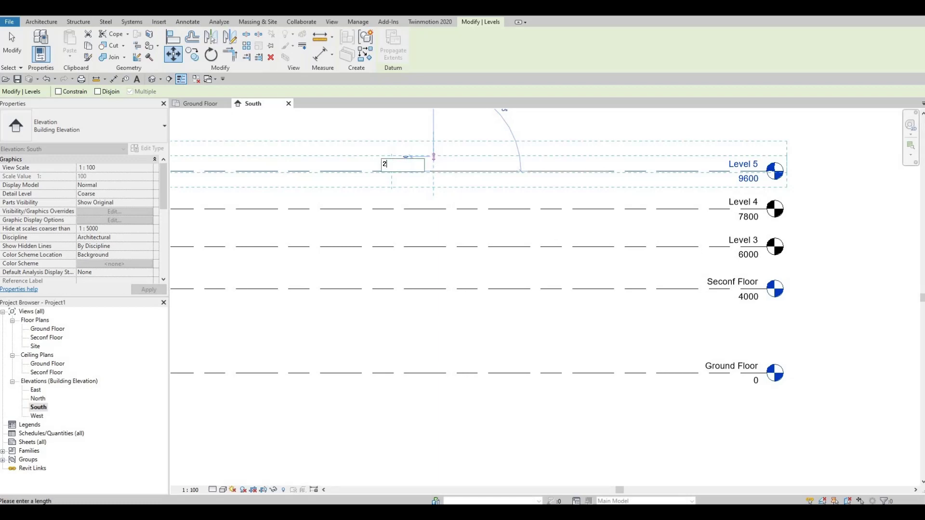
pyautogui.write('00')
pyautogui.press('Return')
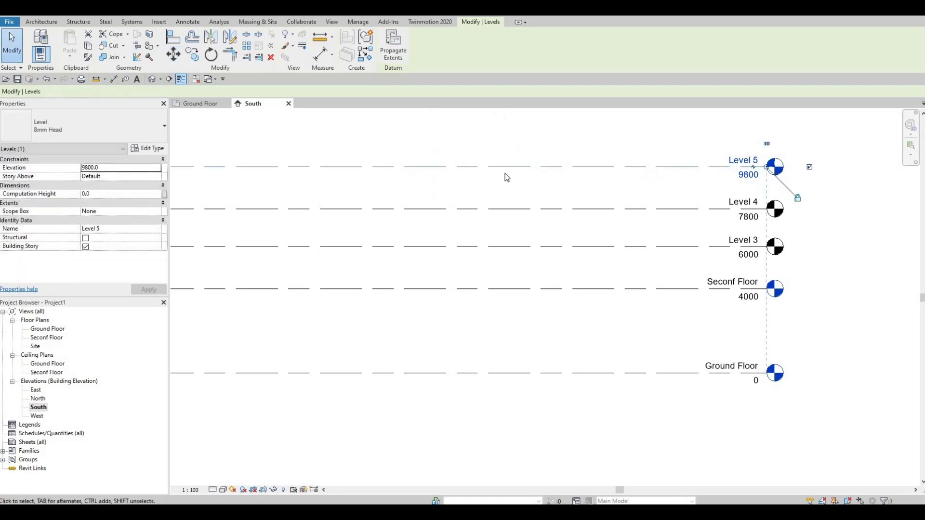
pyautogui.press('Escape')
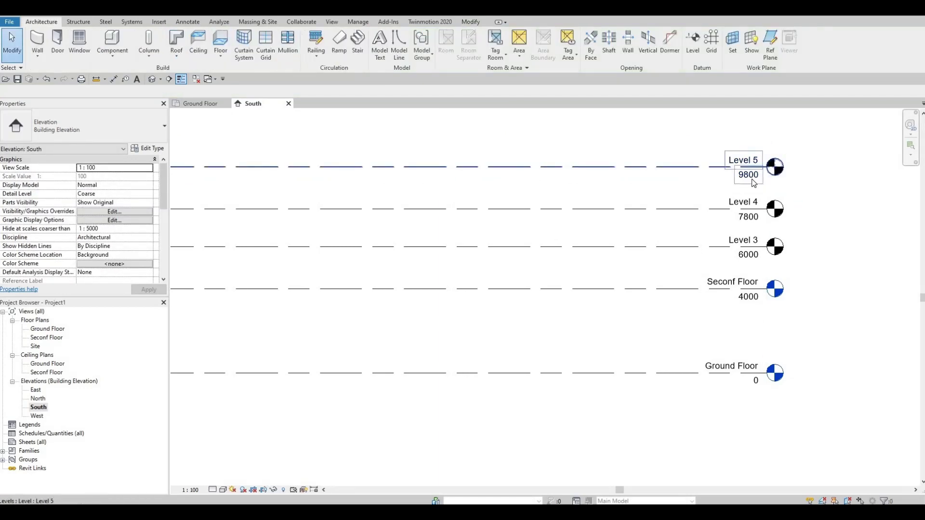
# Rename Level 3 to T/S Track and Level 4 to TOP
pyautogui.click(746, 242)
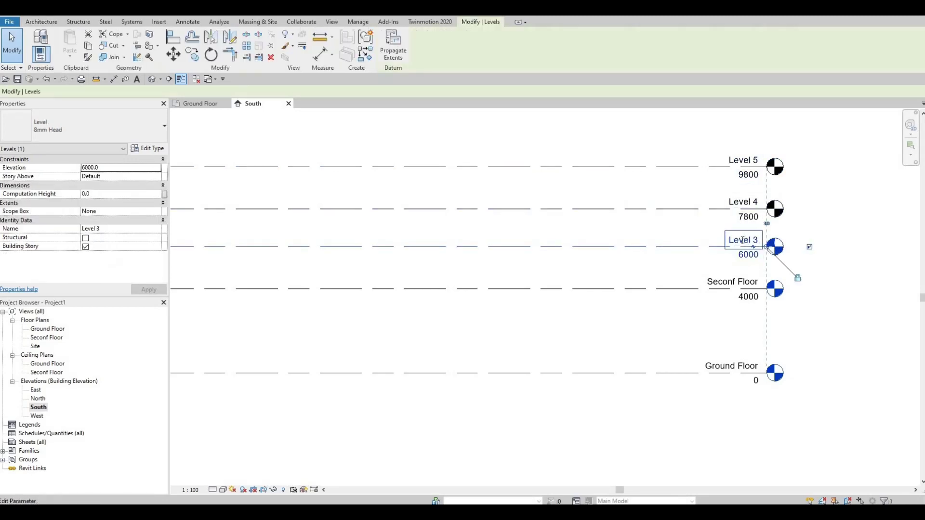
pyautogui.click(738, 241)
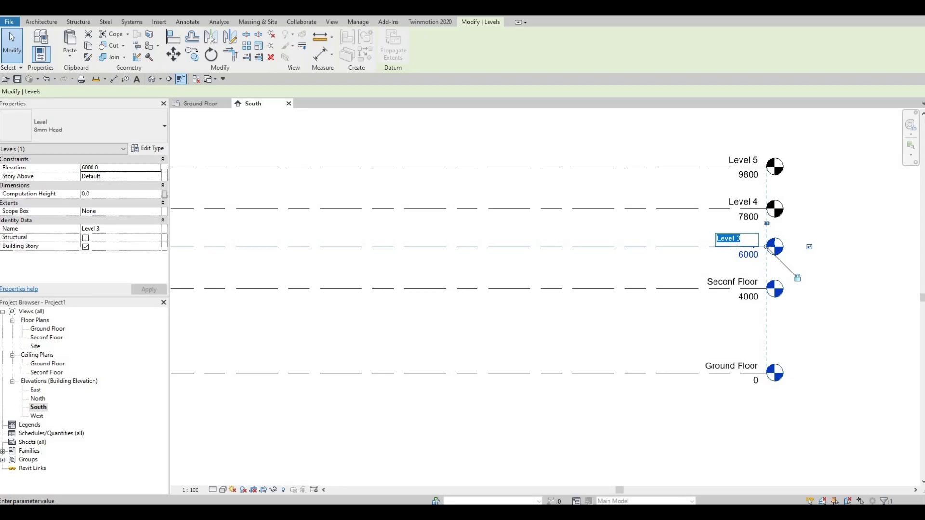
pyautogui.write('T/S Track')
pyautogui.press('Return')
pyautogui.click(743, 201)
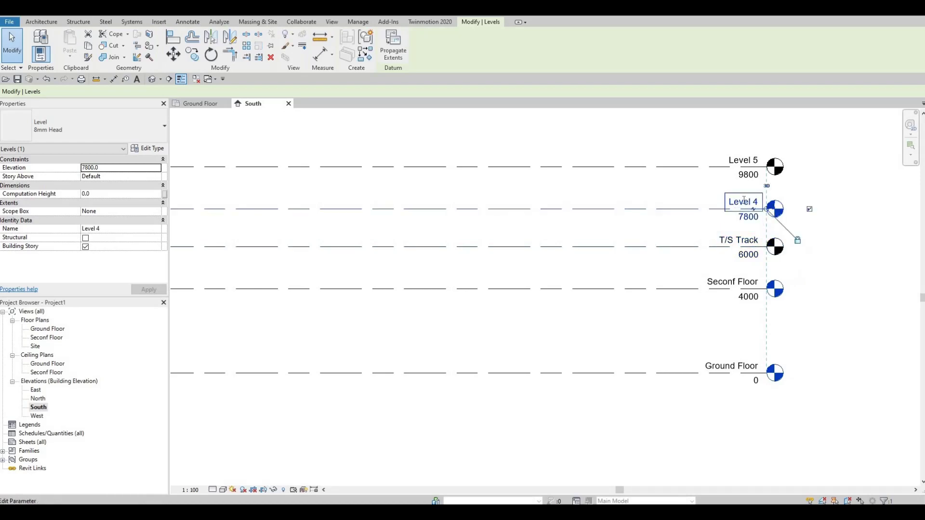
pyautogui.click(744, 201)
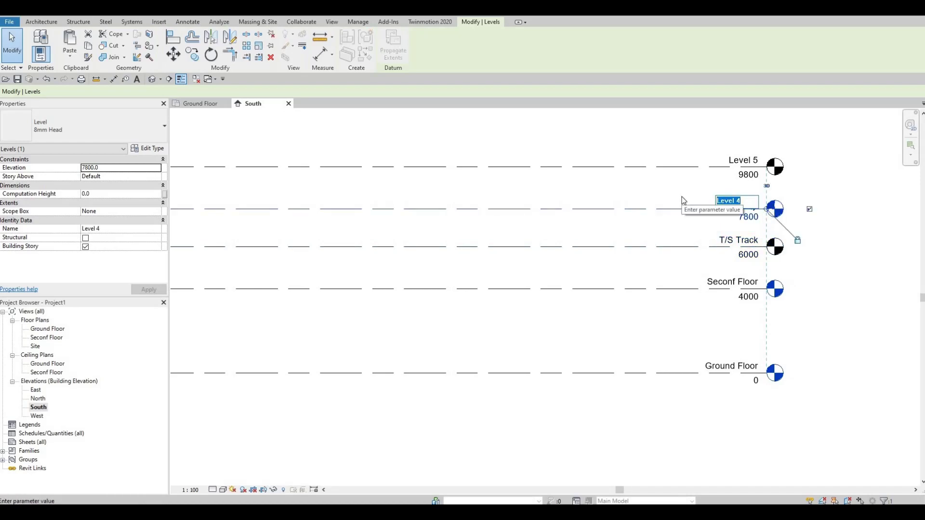
pyautogui.write('T')
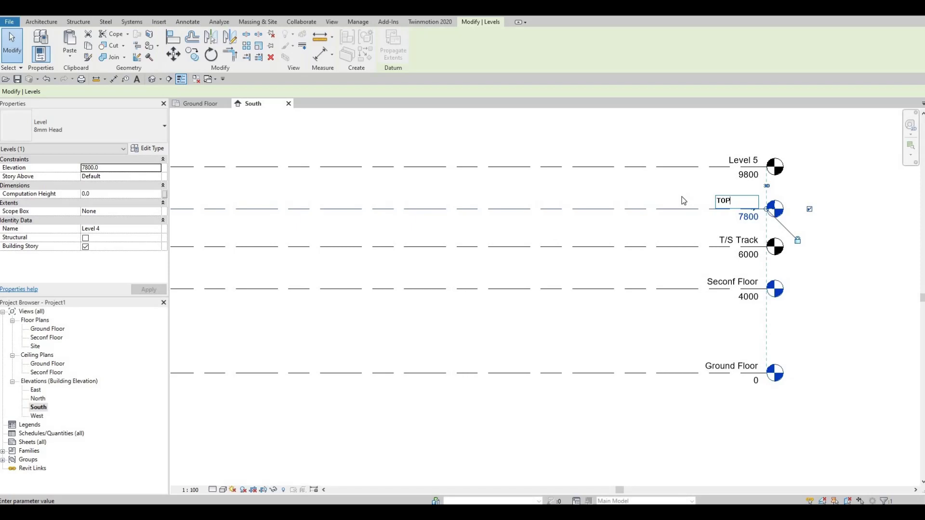
pyautogui.write('OP')
pyautogui.press('Return')
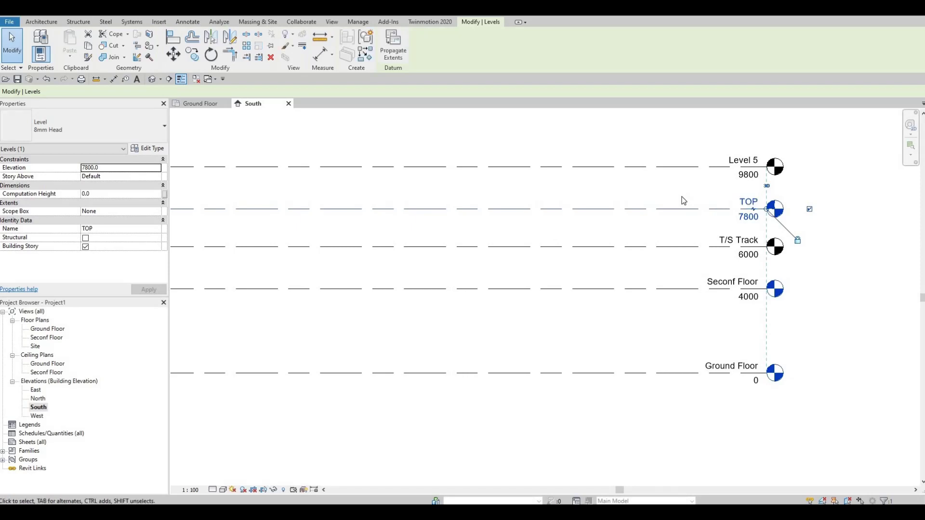
# Rename the 9800 Level 5 to T/O Gym and pan to show all level lines
pyautogui.click(740, 161)
pyautogui.click(740, 160)
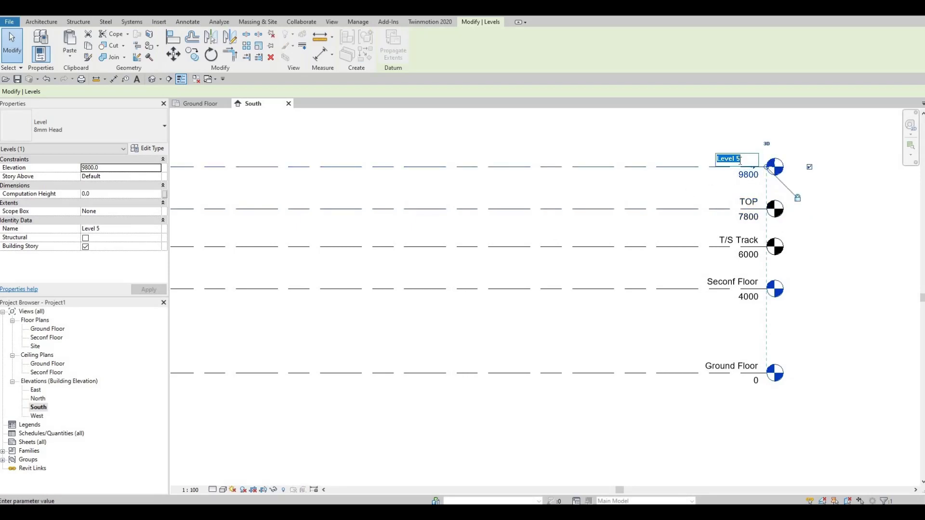
pyautogui.write('T/O Gym')
pyautogui.press('Return')
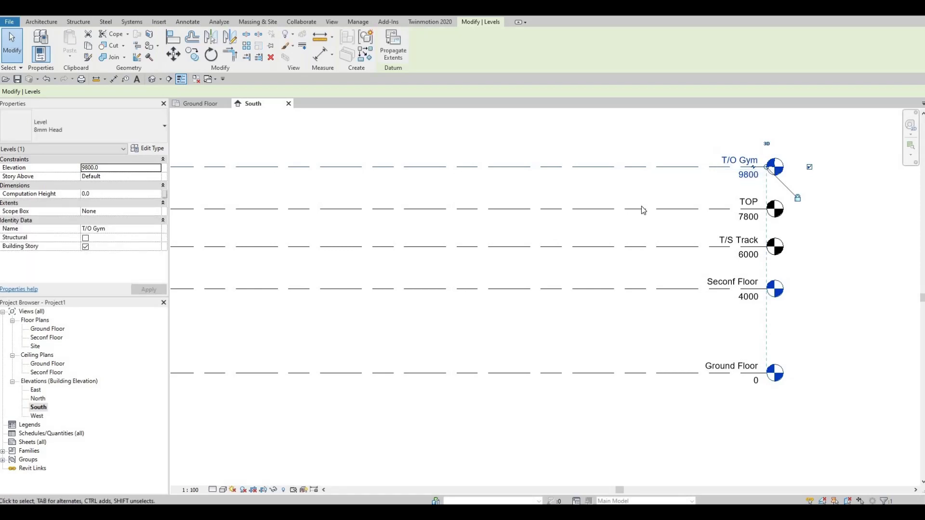
pyautogui.scroll(-2, 729, 228)
pyautogui.moveTo(645, 236); pyautogui.dragTo(727, 236, button='middle')
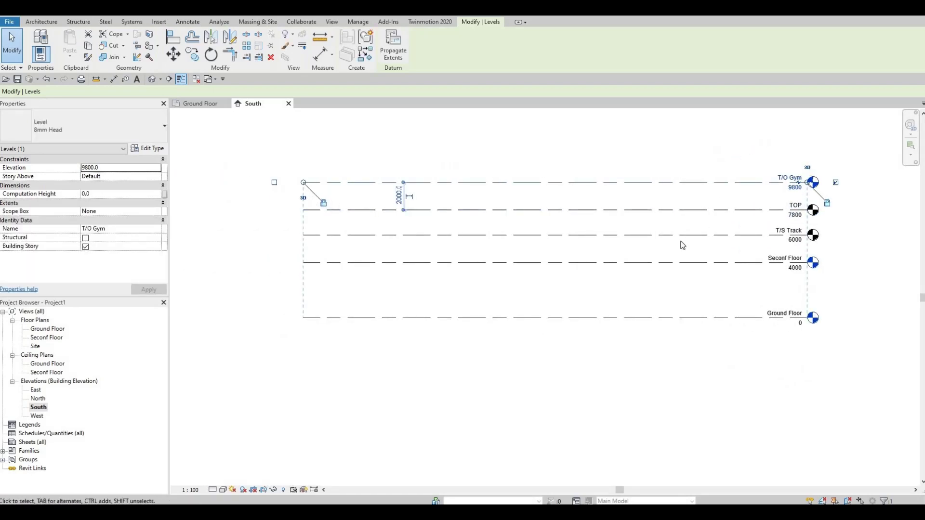
# Change the f in Seconf to d so the level reads Second Floor, rename its views, then deselect
pyautogui.scroll(3, 718, 207)
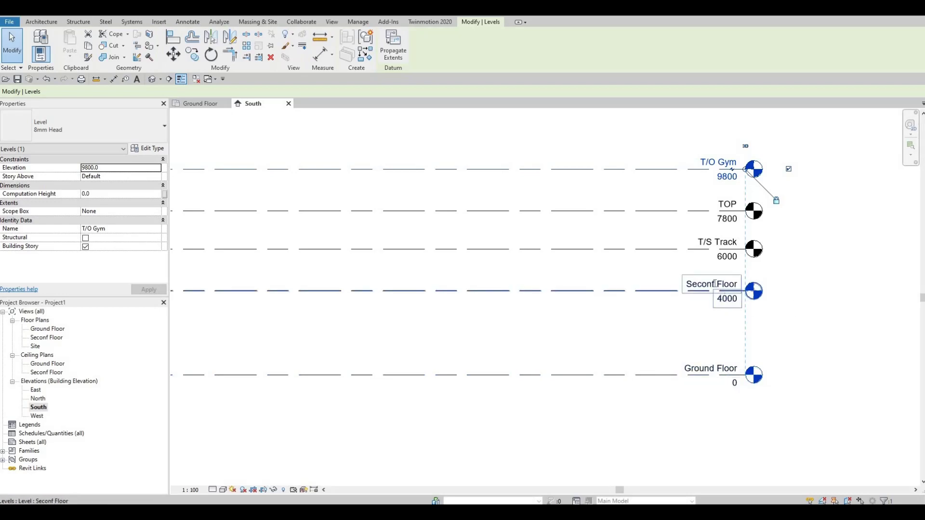
pyautogui.click(714, 285)
pyautogui.click(714, 284)
pyautogui.click(715, 283)
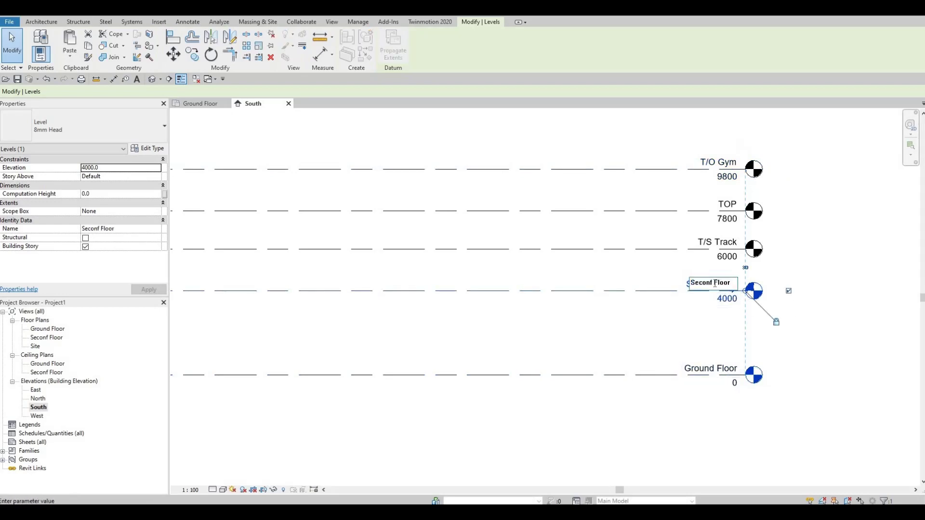
pyautogui.press('BackSpace')
pyautogui.press('BackSpace')
pyautogui.write('d')
pyautogui.press('Return')
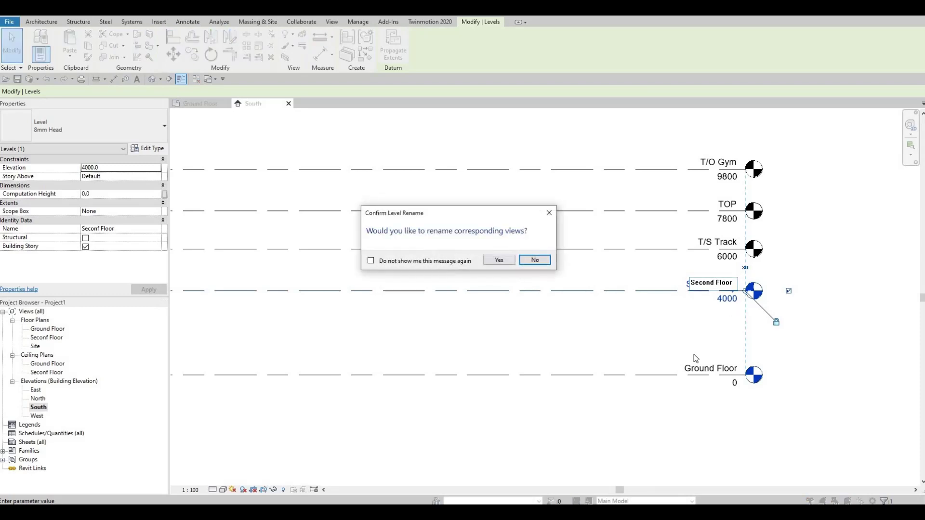
pyautogui.click(502, 260)
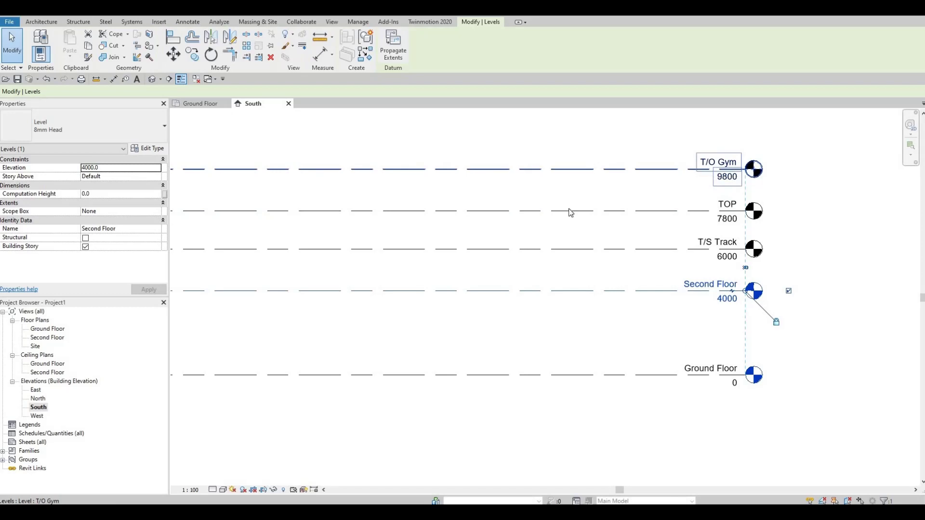
pyautogui.scroll(-3, 541, 213)
pyautogui.scroll(-2, 371, 196)
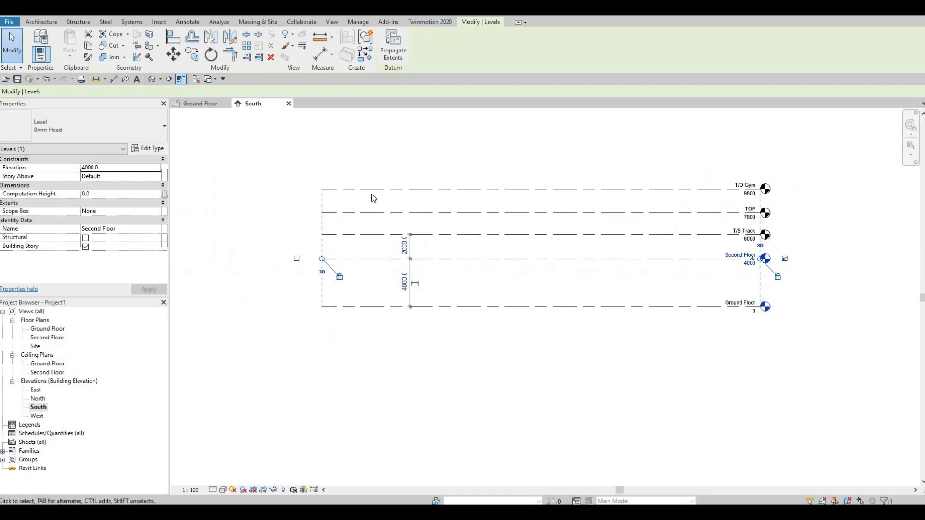
pyautogui.click(335, 163)
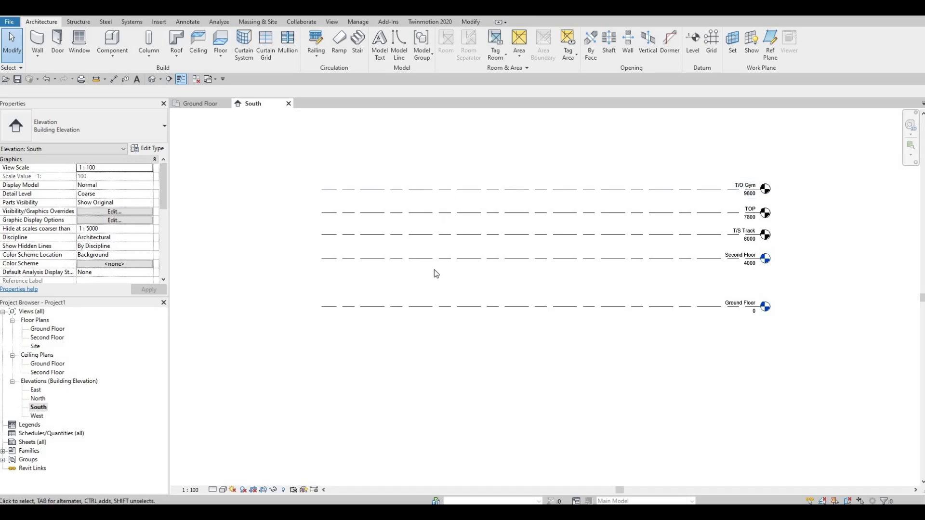
# From Ground Floor, add floor plans for T/S Track, TOP and T/O Gym, then reopen Ground Floor
pyautogui.doubleClick(43, 332)
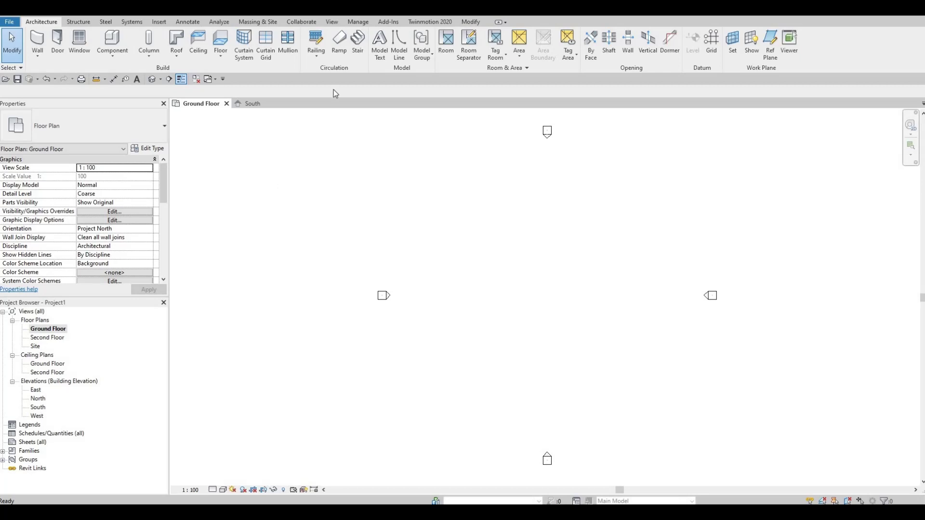
pyautogui.click(332, 23)
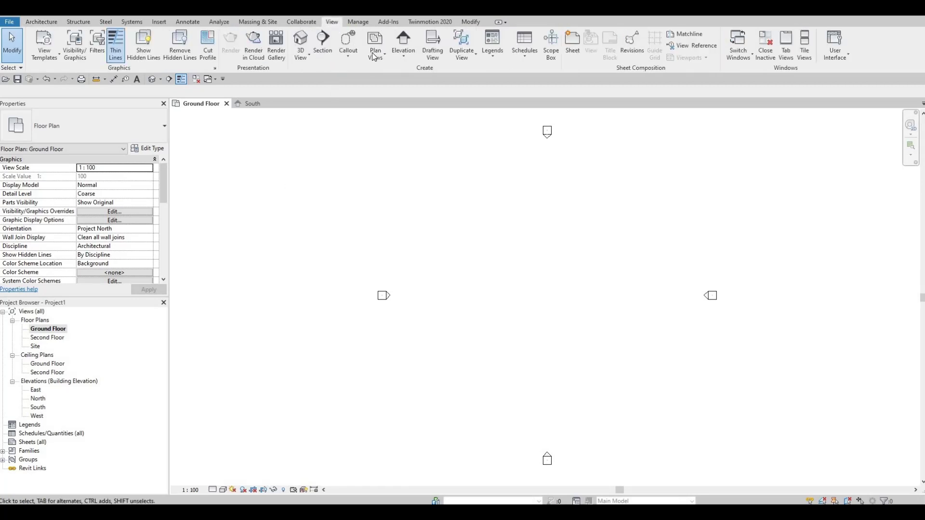
pyautogui.click(380, 66)
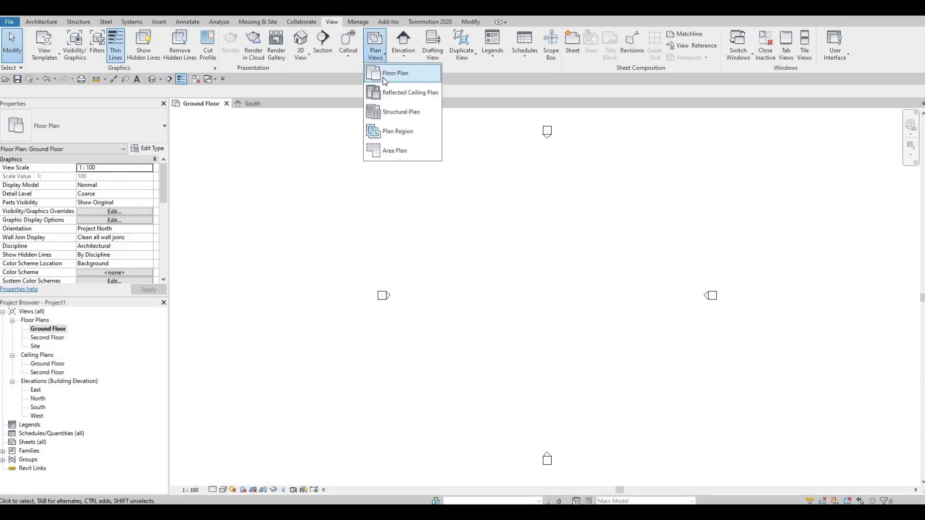
pyautogui.click(394, 72)
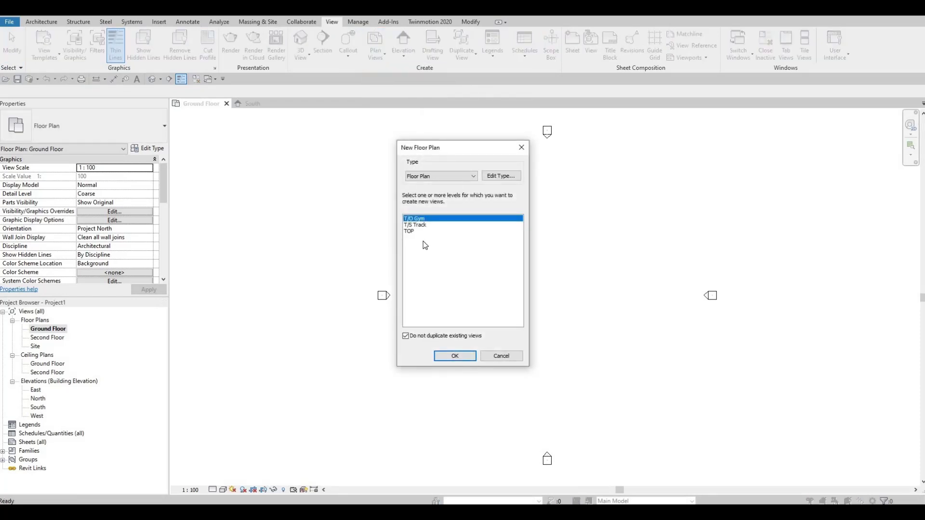
pyautogui.click(420, 224)
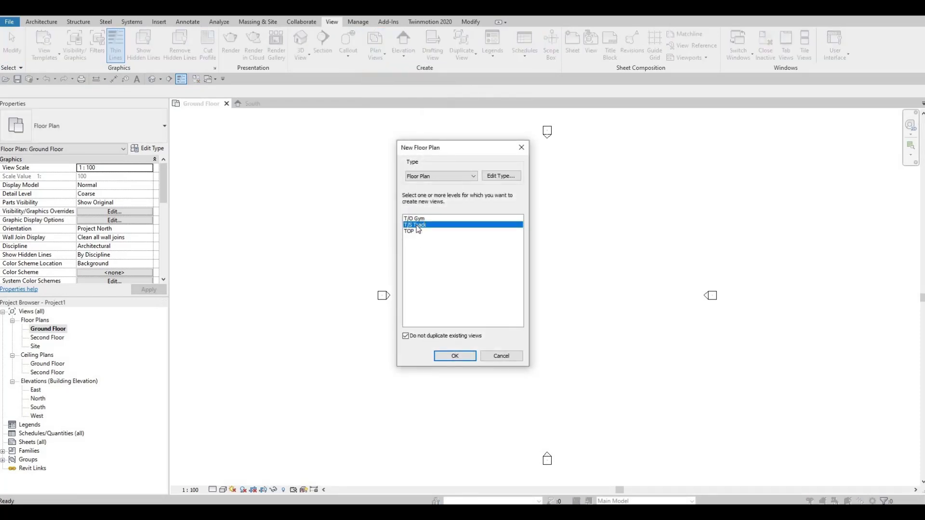
pyautogui.press('Up')
pyautogui.hotkey('shift', 'Down')
pyautogui.hotkey('shift', 'Down')
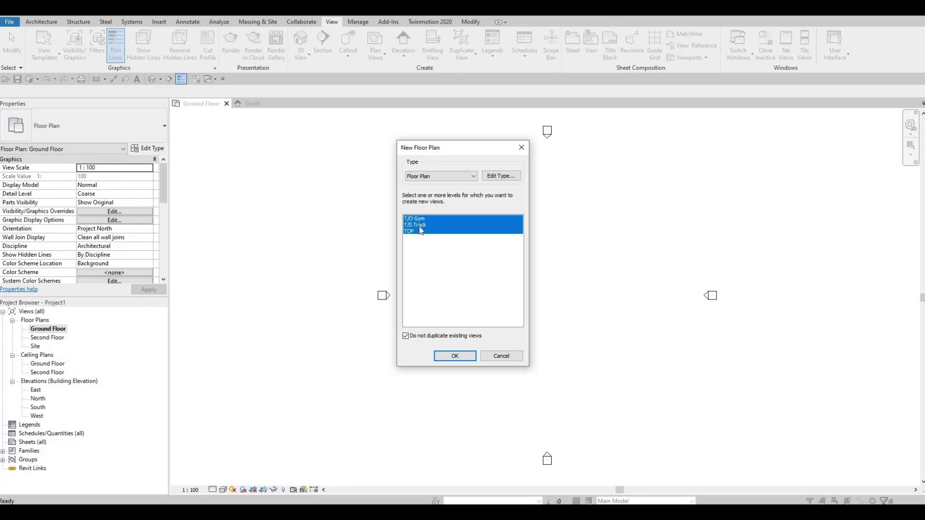
pyautogui.click(455, 355)
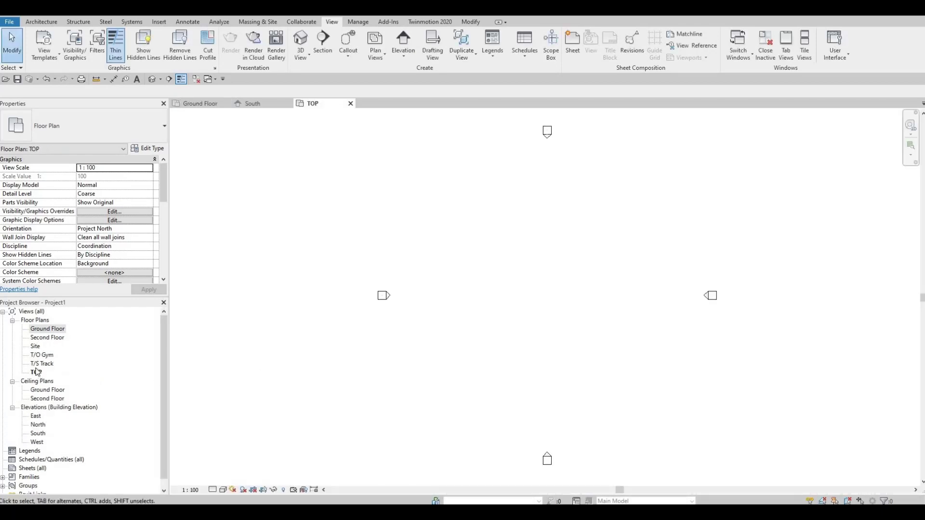
pyautogui.doubleClick(48, 329)
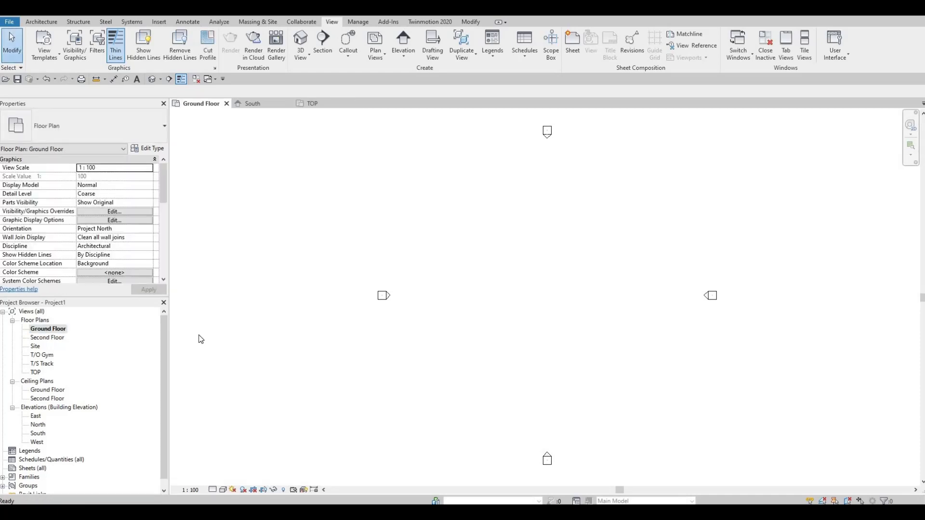
pyautogui.scroll(2, 449, 301)
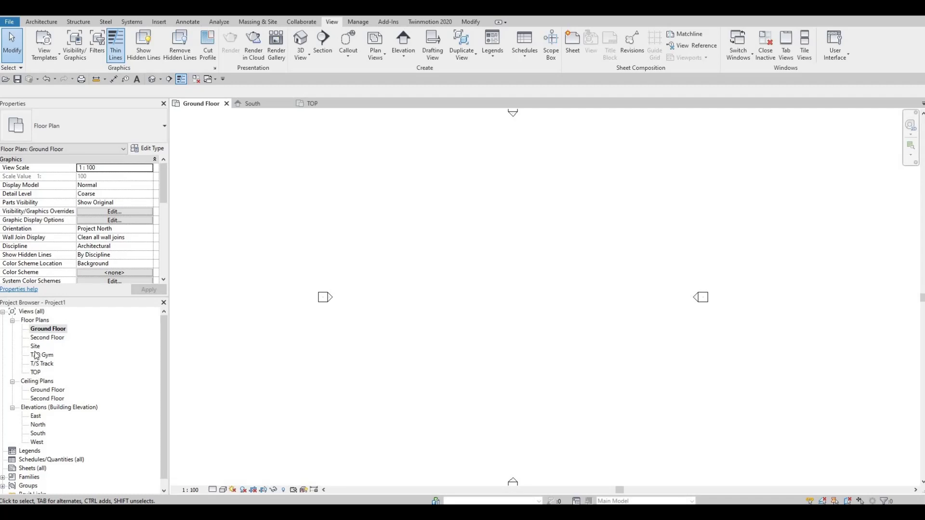
pyautogui.doubleClick(35, 416)
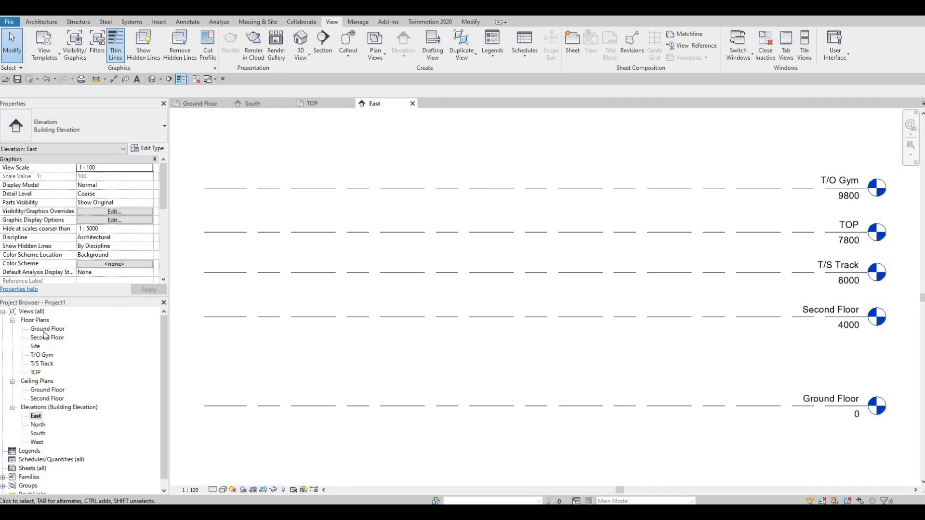
pyautogui.doubleClick(47, 329)
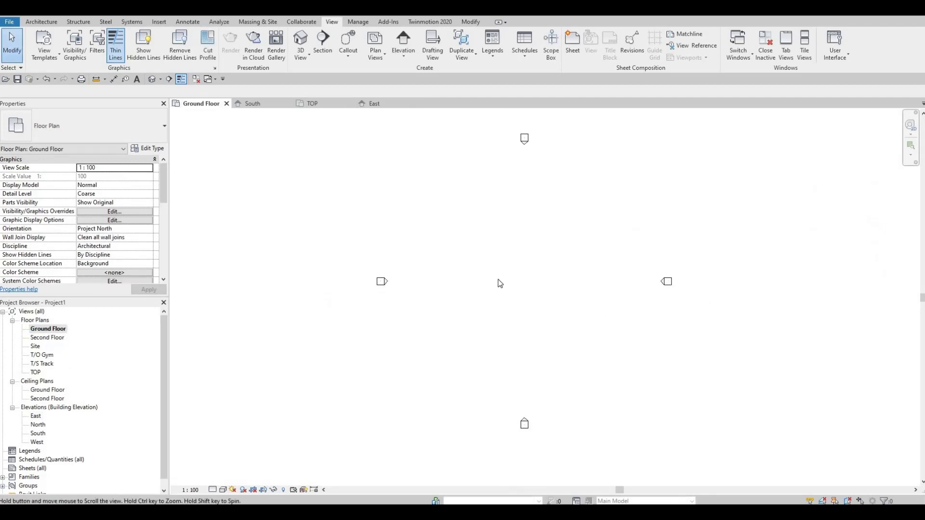
pyautogui.scroll(1, 496, 282)
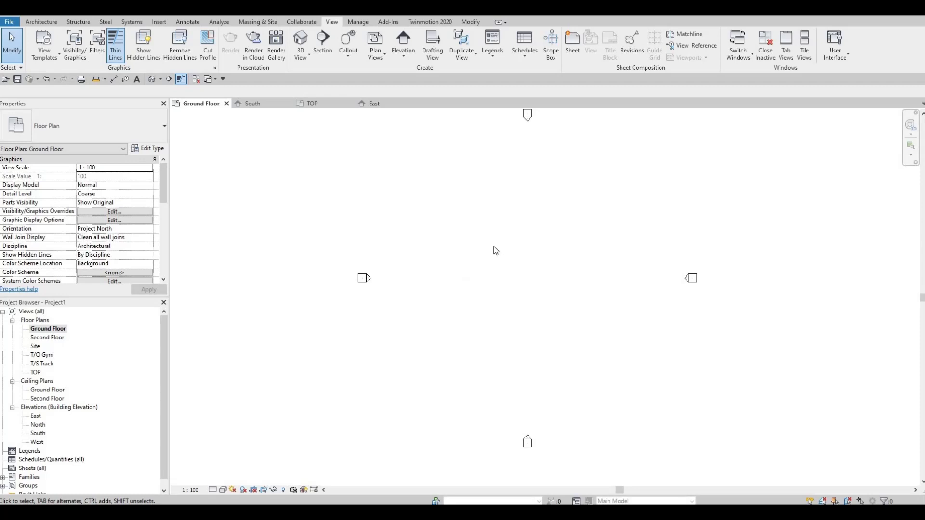
# Draw a vertical grid line from the bottom to the top of the Ground Floor plan
pyautogui.click(41, 22)
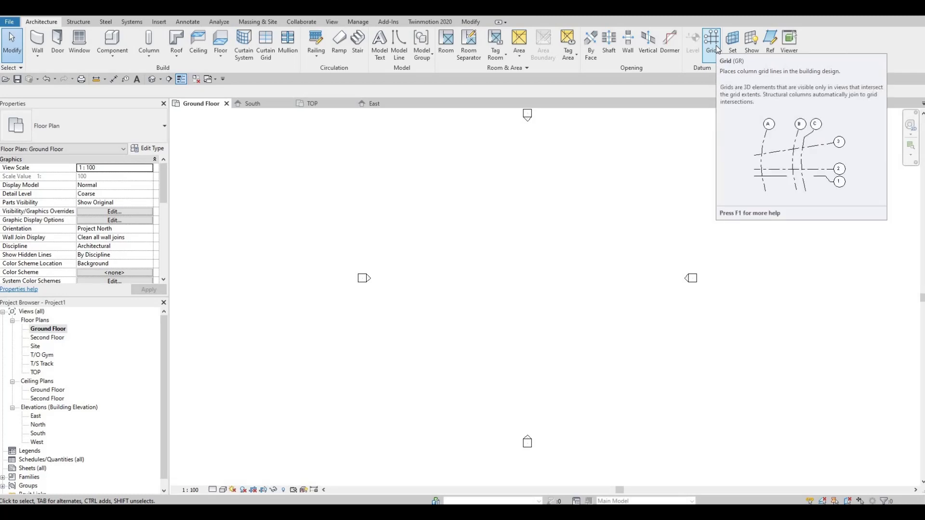
pyautogui.click(717, 48)
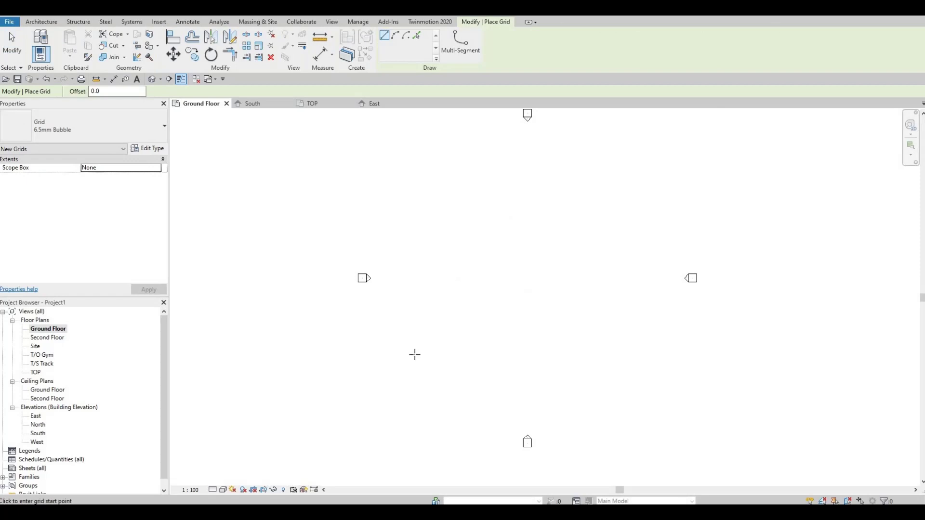
pyautogui.click(425, 388)
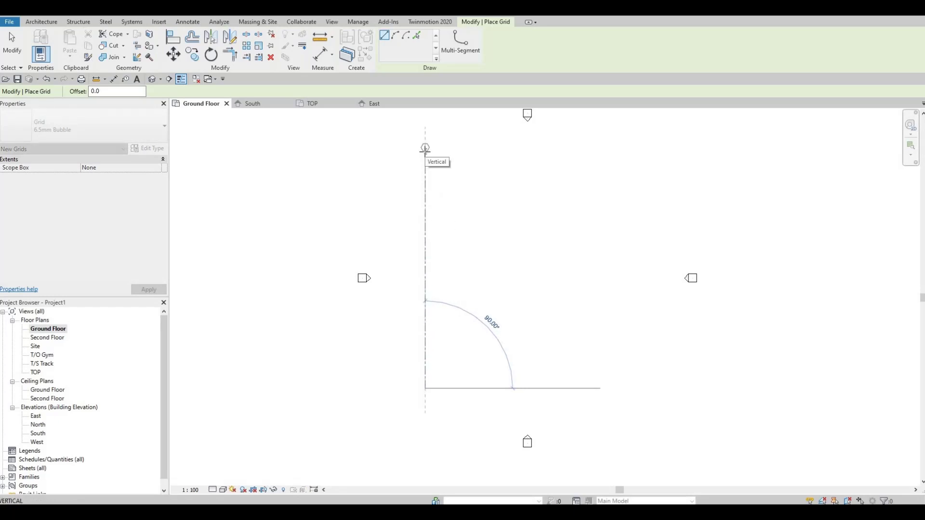
pyautogui.click(424, 148)
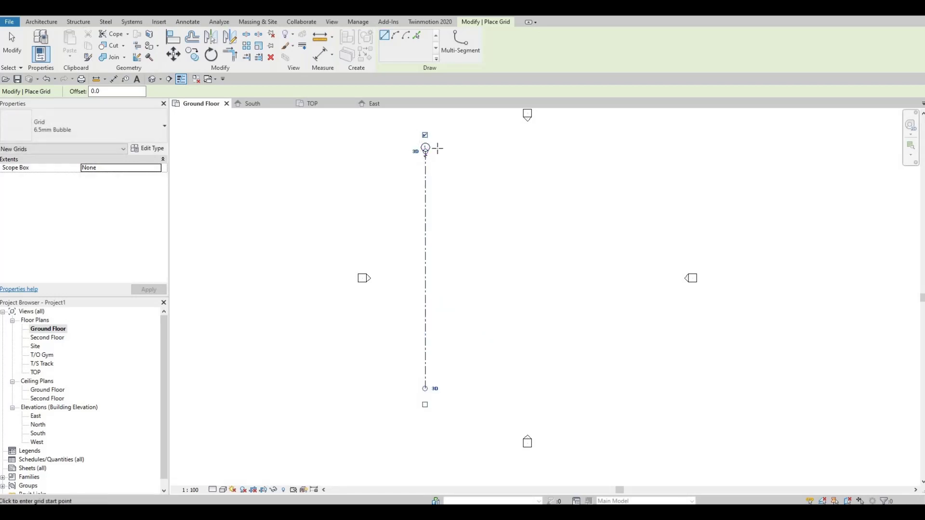
pyautogui.scroll(2, 436, 150)
pyautogui.scroll(3, 433, 156)
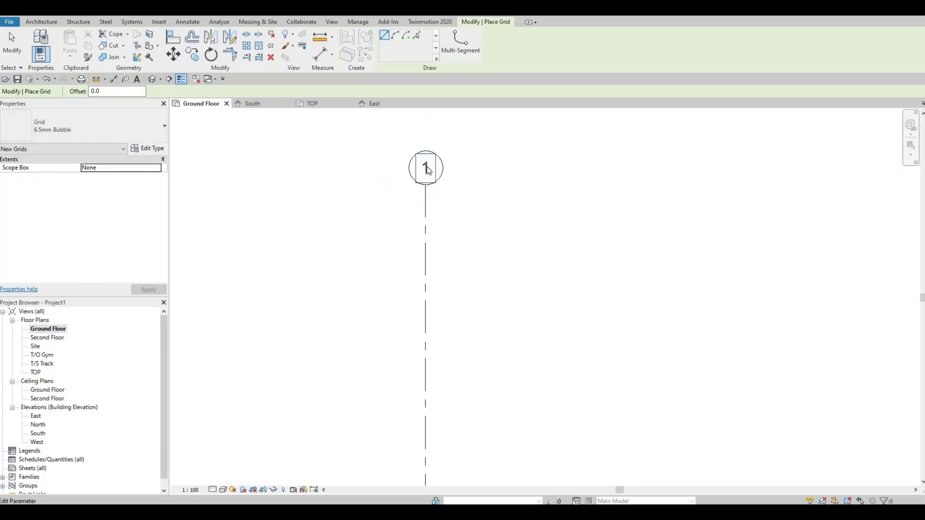
pyautogui.press('Escape')
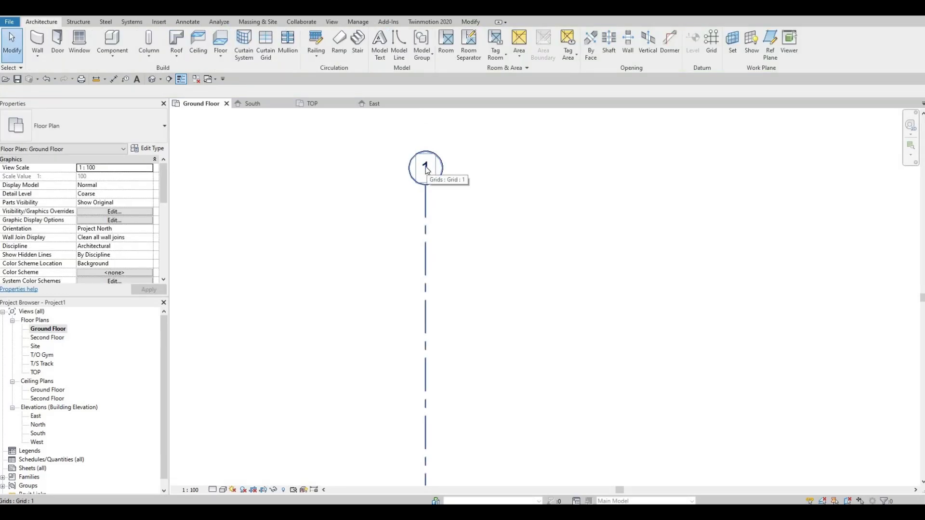
# Change the new grid's label from 1 to A
pyautogui.click(426, 169)
pyautogui.click(425, 167)
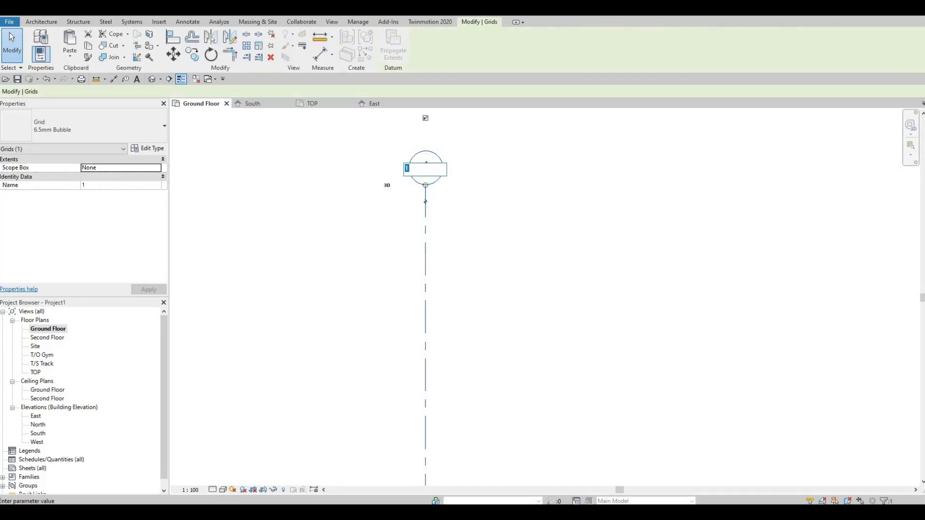
pyautogui.click(456, 292)
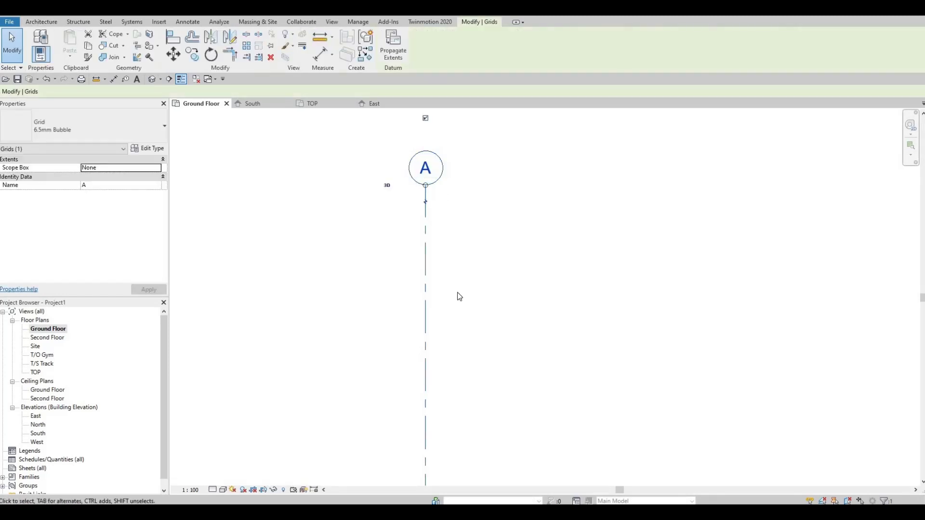
pyautogui.press('F1')
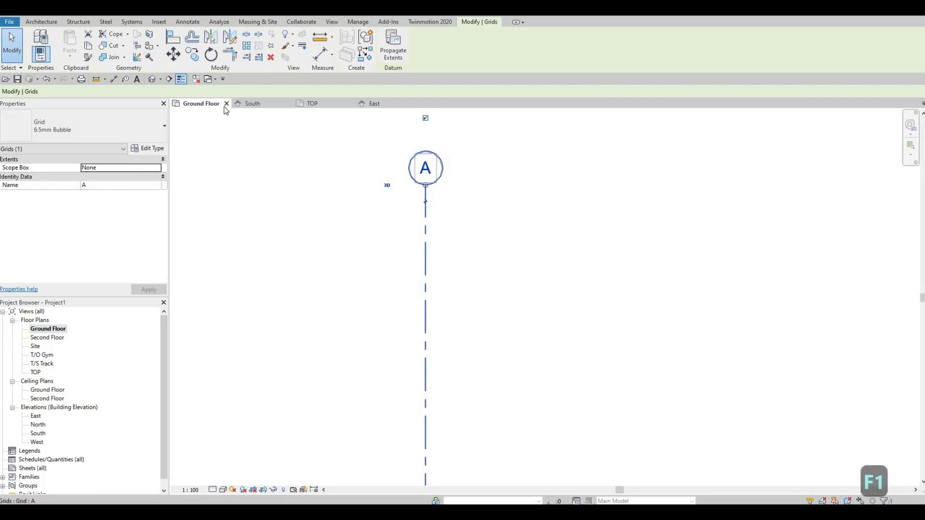
# Copy grid A to place grid B at 6550 and grid C 6500 further right
pyautogui.click(192, 55)
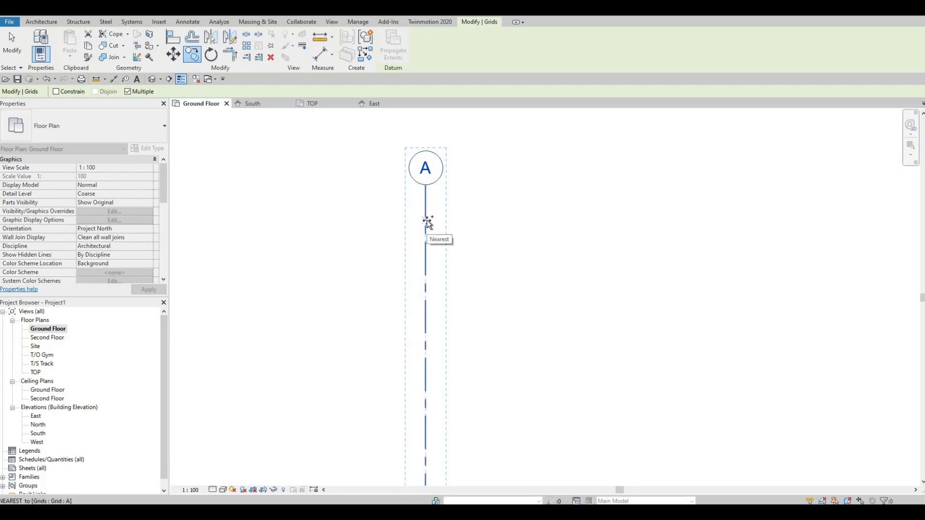
pyautogui.click(426, 221)
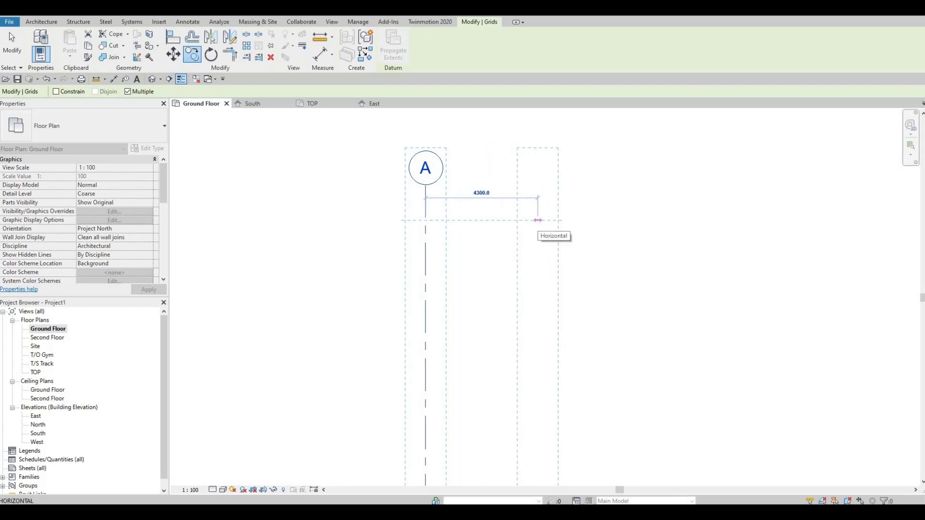
pyautogui.write('6550')
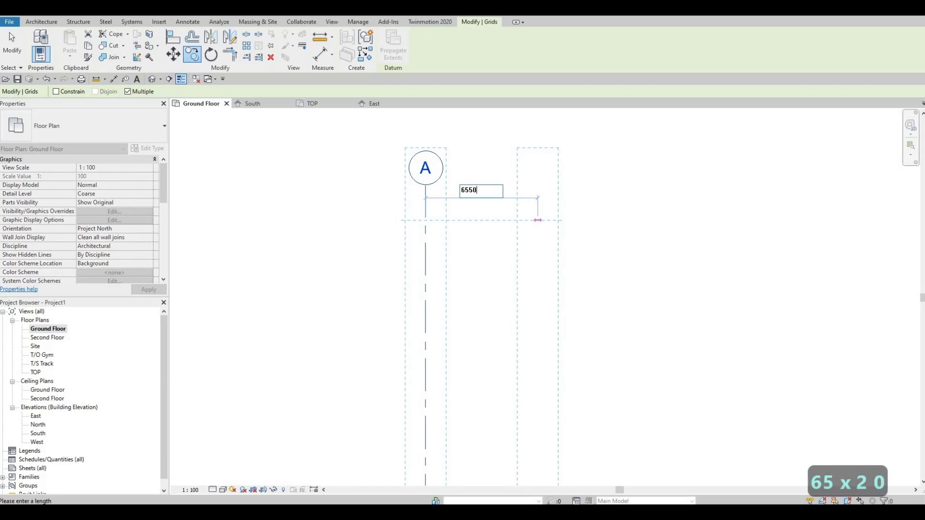
pyautogui.press('Return')
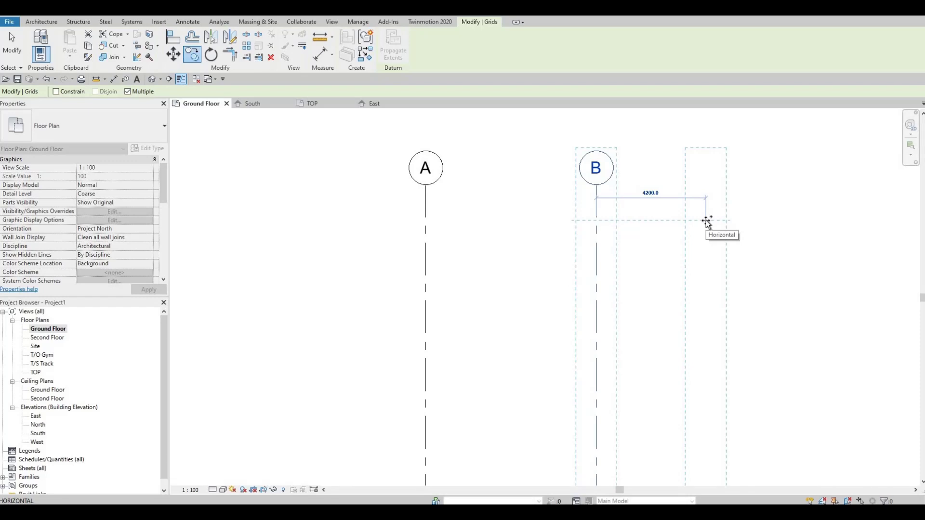
pyautogui.write('6500')
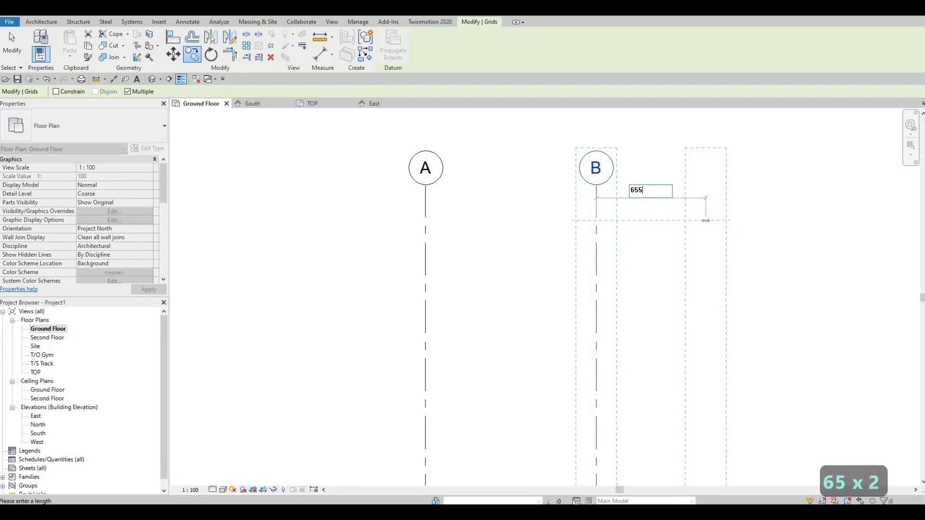
pyautogui.press('Return')
pyautogui.scroll(-3, 692, 243)
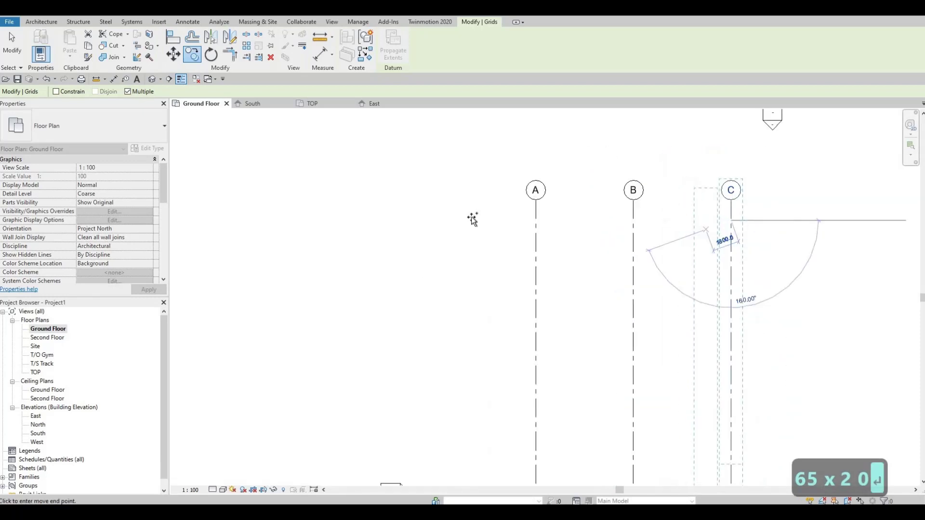
pyautogui.moveTo(818, 225); pyautogui.dragTo(490, 213, button='middle')
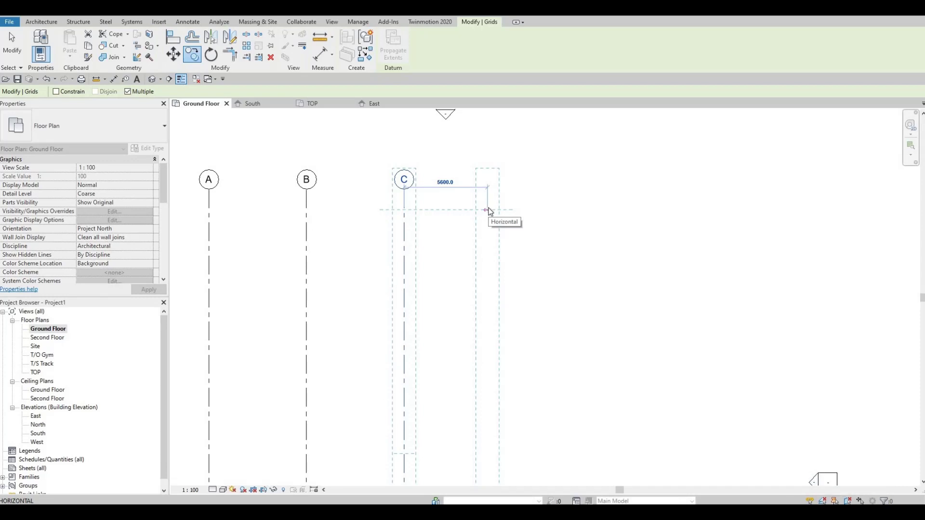
# Continue copying to place grids D, E, F and G at spacings 9700, 12000, 11800 and 8700
pyautogui.write('9700')
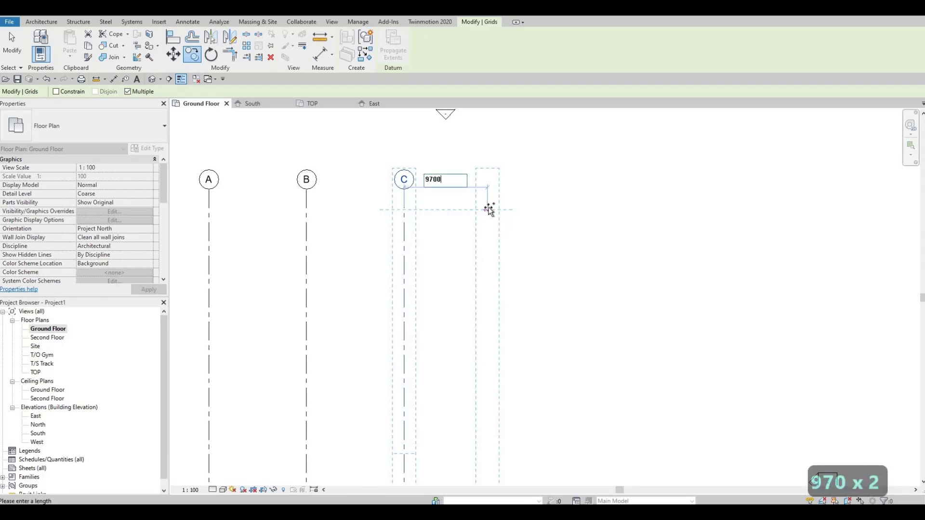
pyautogui.press('Return')
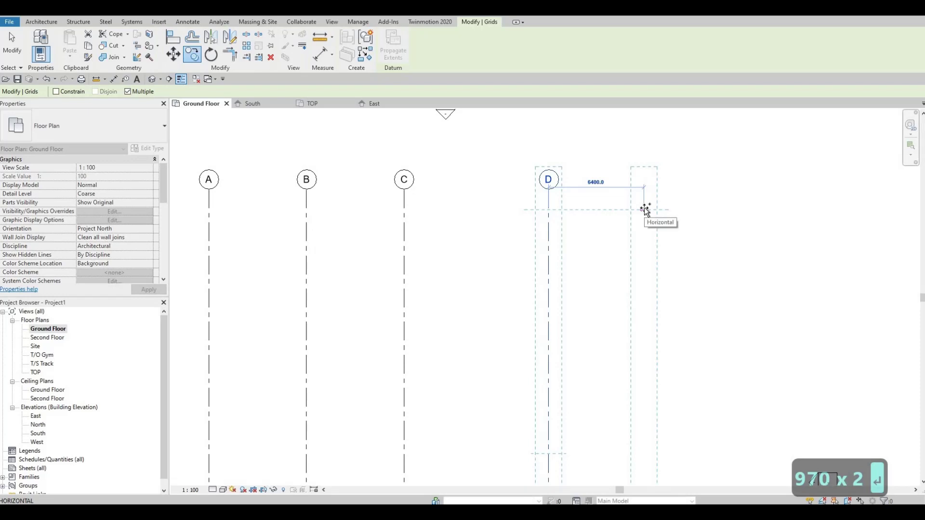
pyautogui.write('1200')
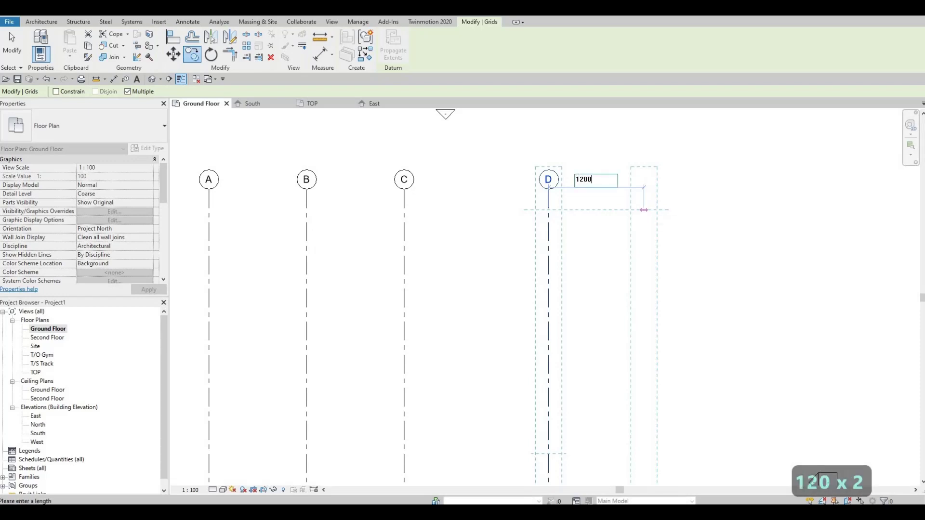
pyautogui.write('0')
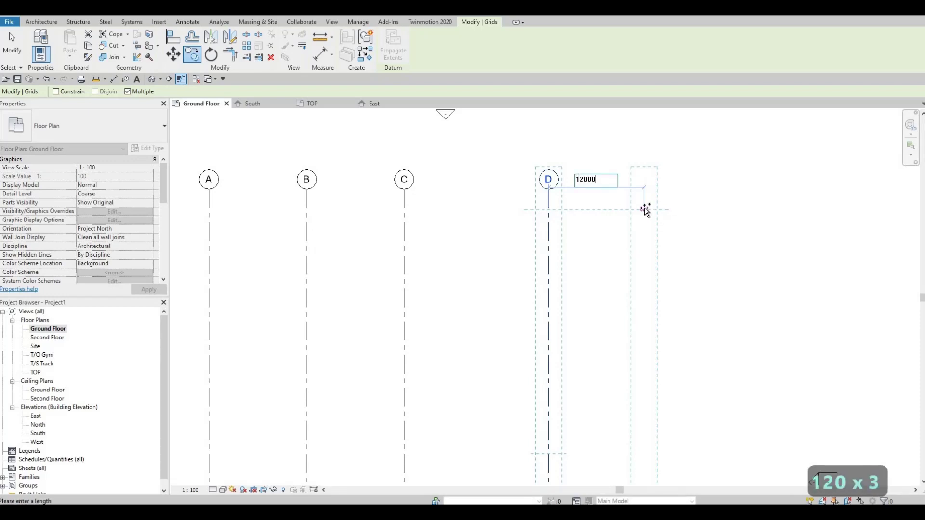
pyautogui.press('Return')
pyautogui.scroll(-2, 654, 203)
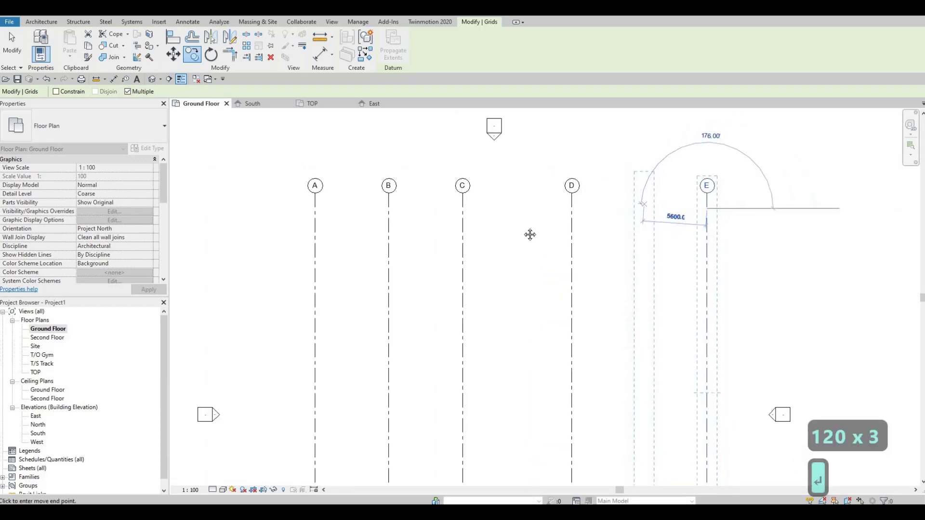
pyautogui.moveTo(792, 208); pyautogui.dragTo(591, 206, button='middle')
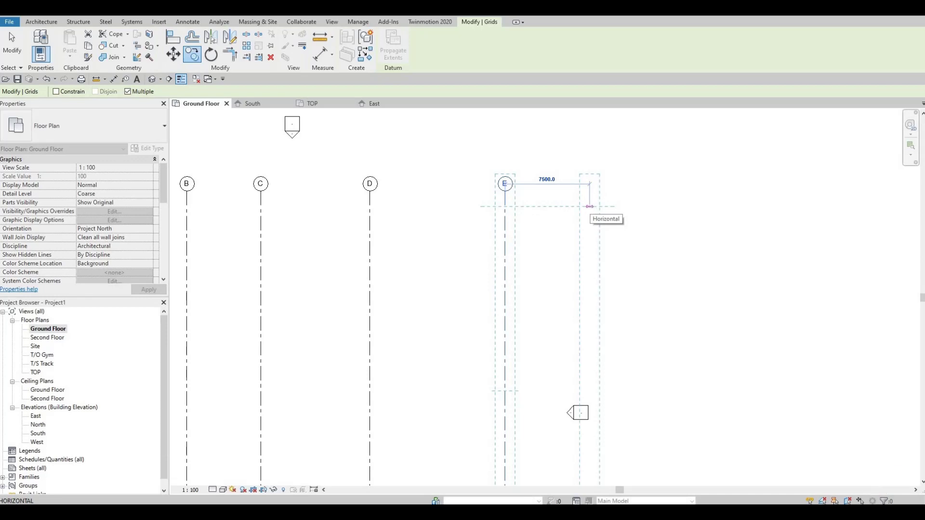
pyautogui.write('1180')
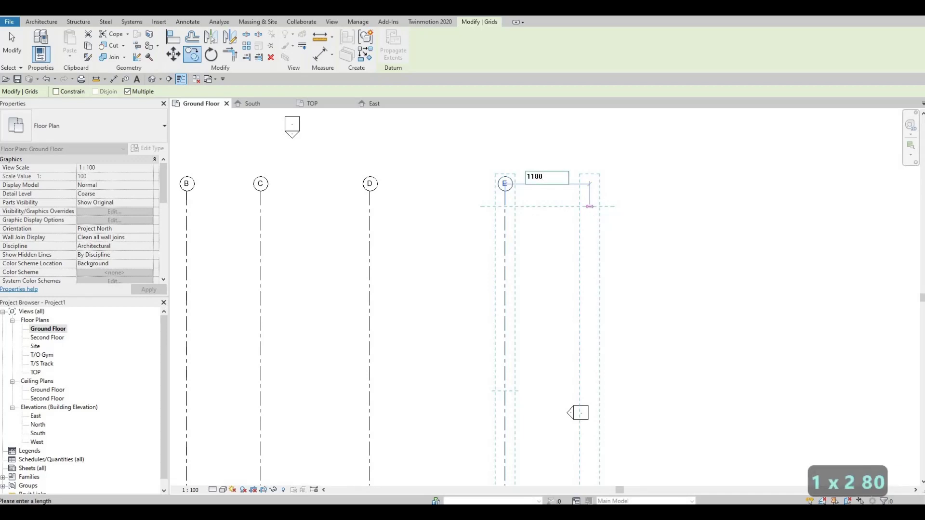
pyautogui.write('0')
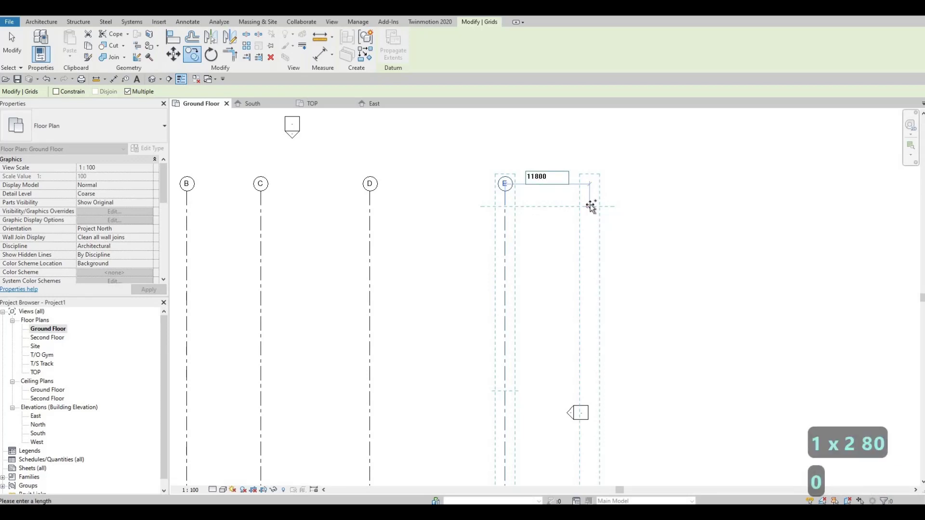
pyautogui.press('Return')
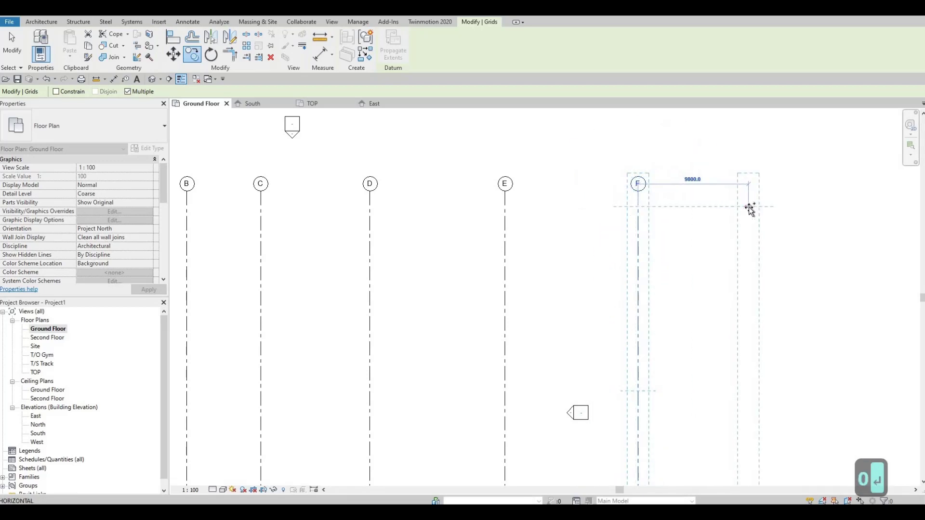
pyautogui.write('870')
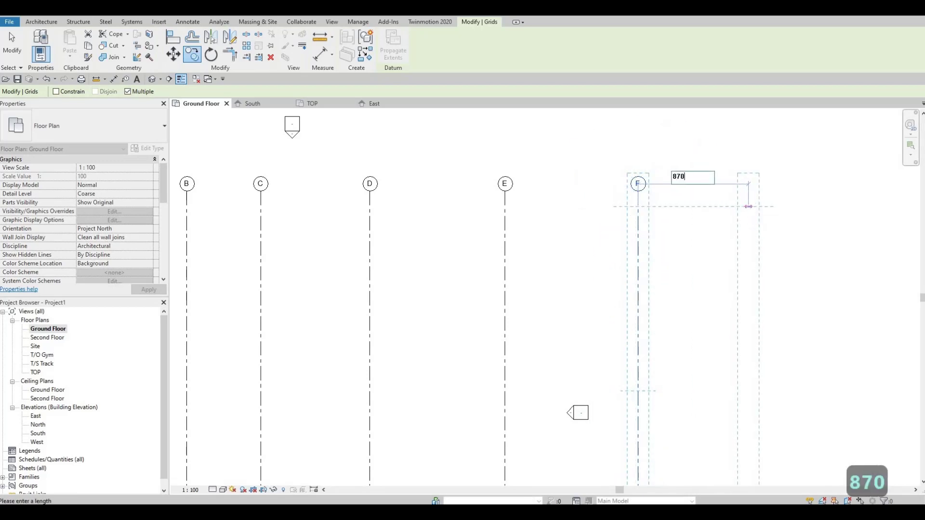
pyautogui.write('0')
pyautogui.press('Return')
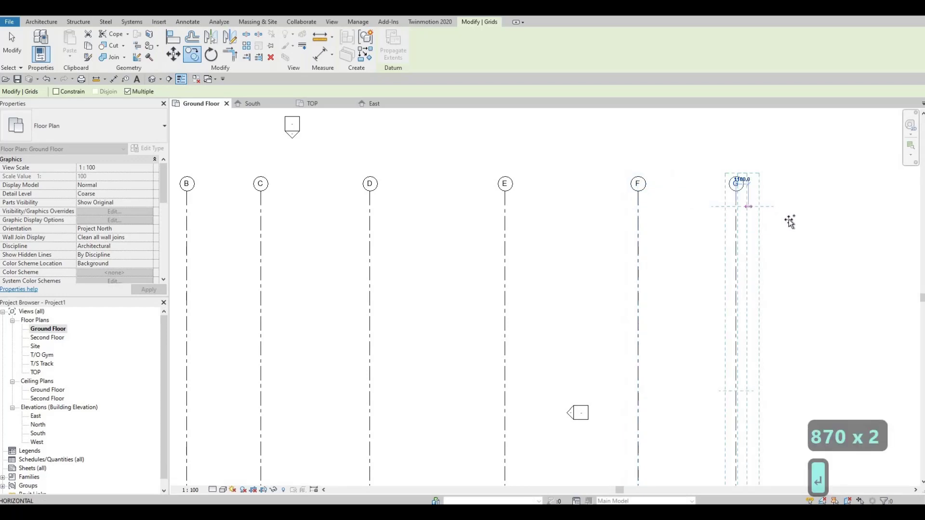
# Place grids H, I and J at spacings 12500, 11450 and 2542, then finish copying
pyautogui.moveTo(566, 221); pyautogui.dragTo(342, 207, button='middle')
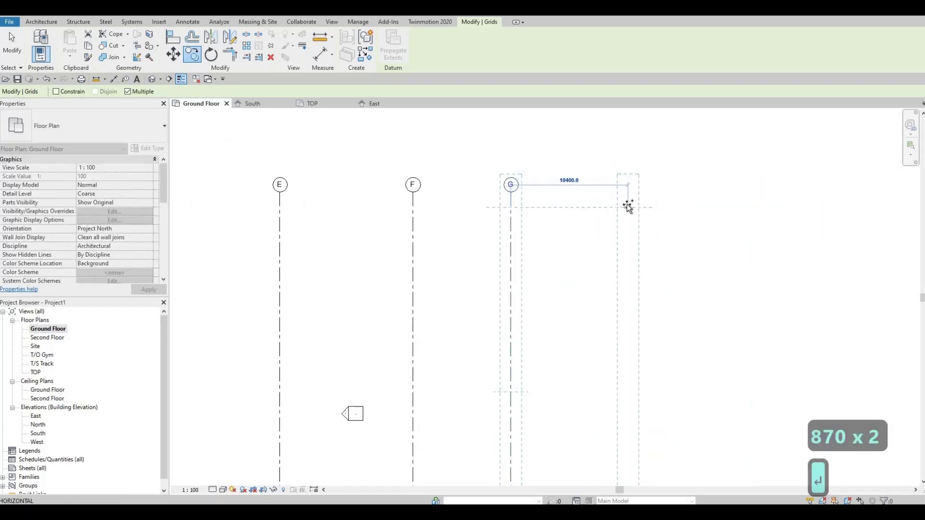
pyautogui.write('125')
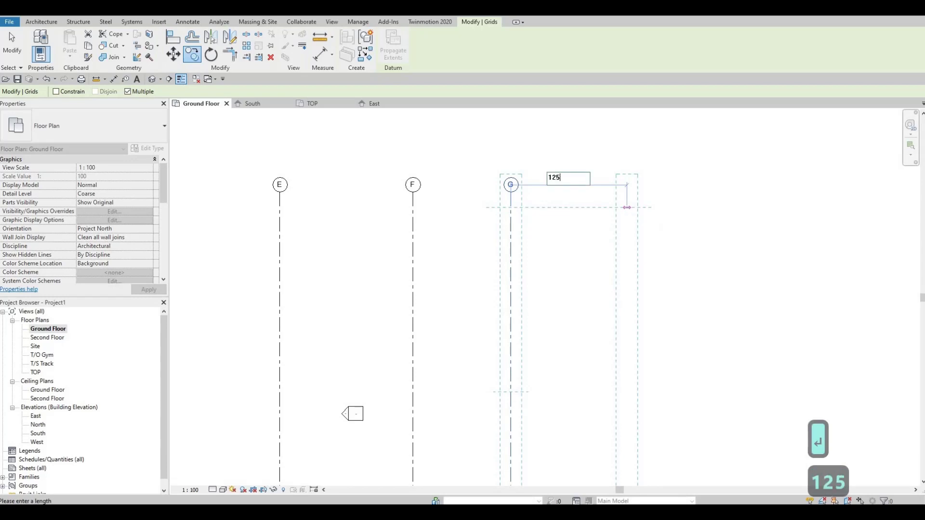
pyautogui.write('00')
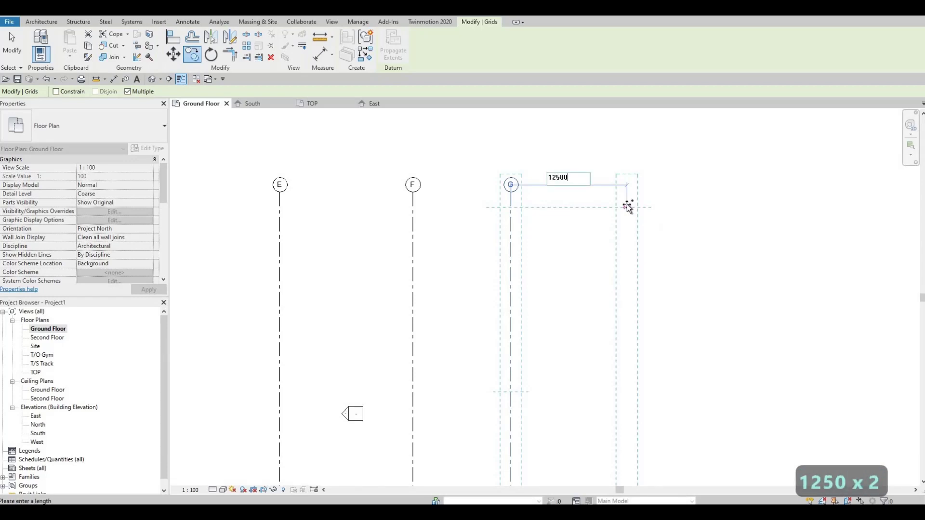
pyautogui.press('Return')
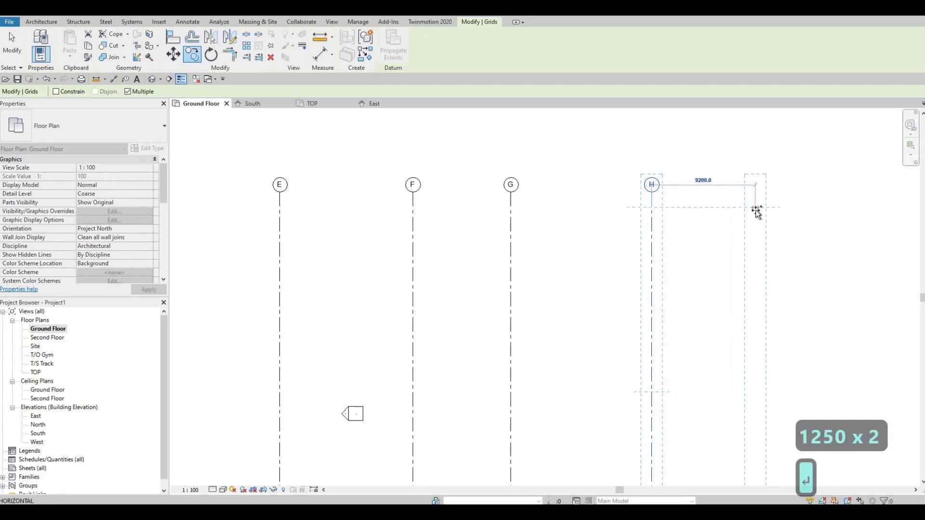
pyautogui.write('1')
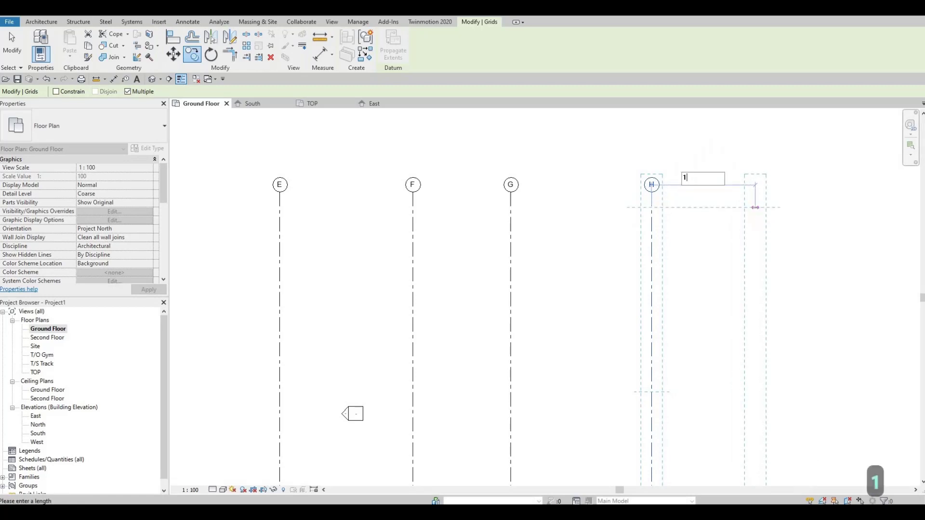
pyautogui.write('1450')
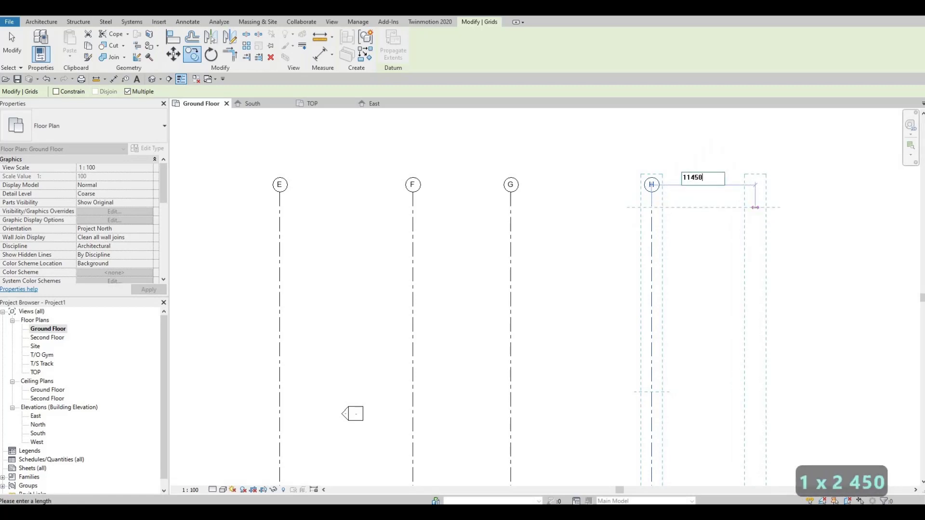
pyautogui.press('Return')
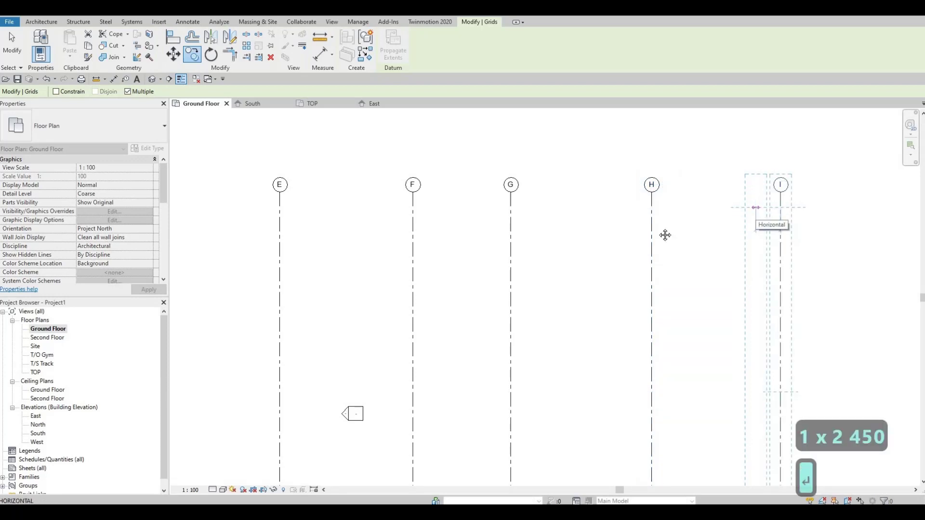
pyautogui.moveTo(615, 233); pyautogui.dragTo(407, 249, button='middle')
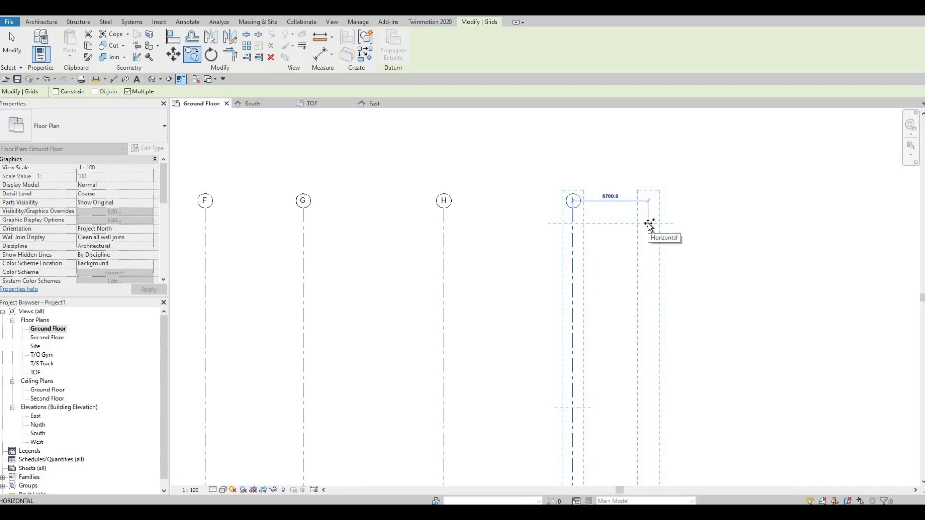
pyautogui.write('25')
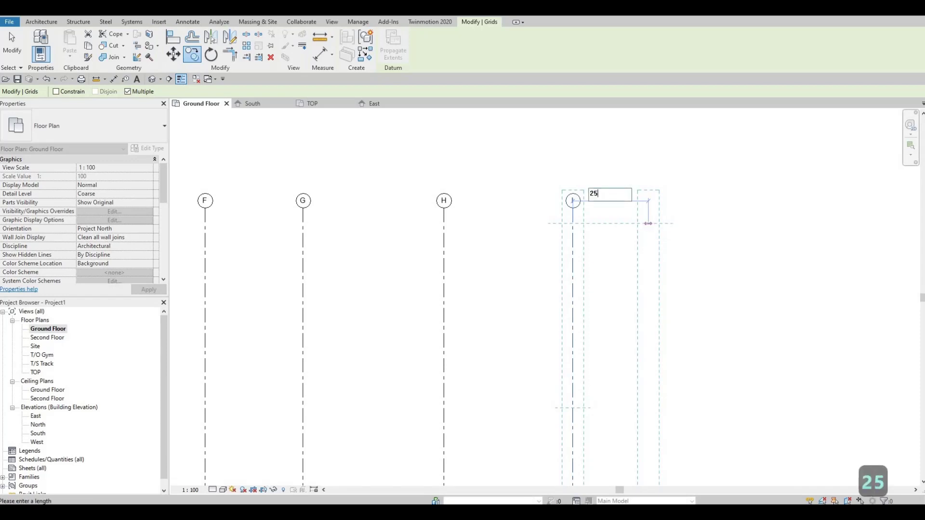
pyautogui.write('42')
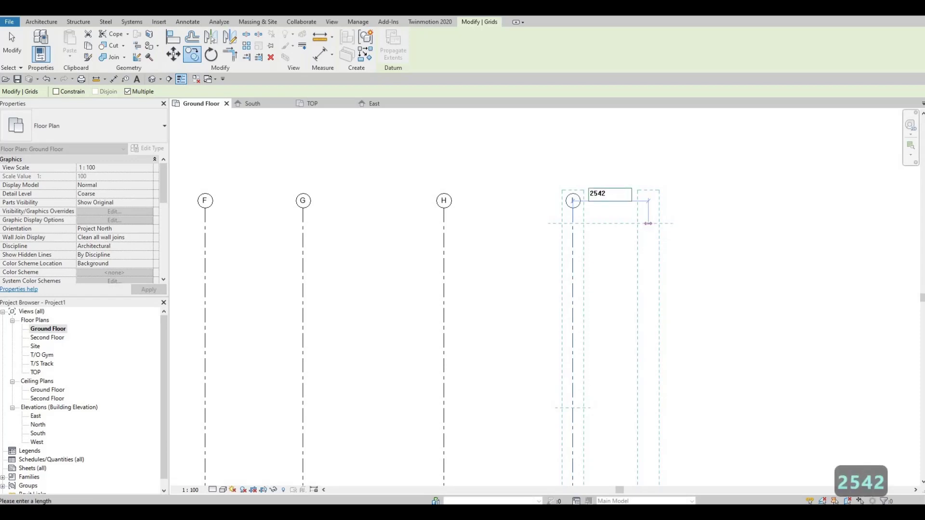
pyautogui.press('Return')
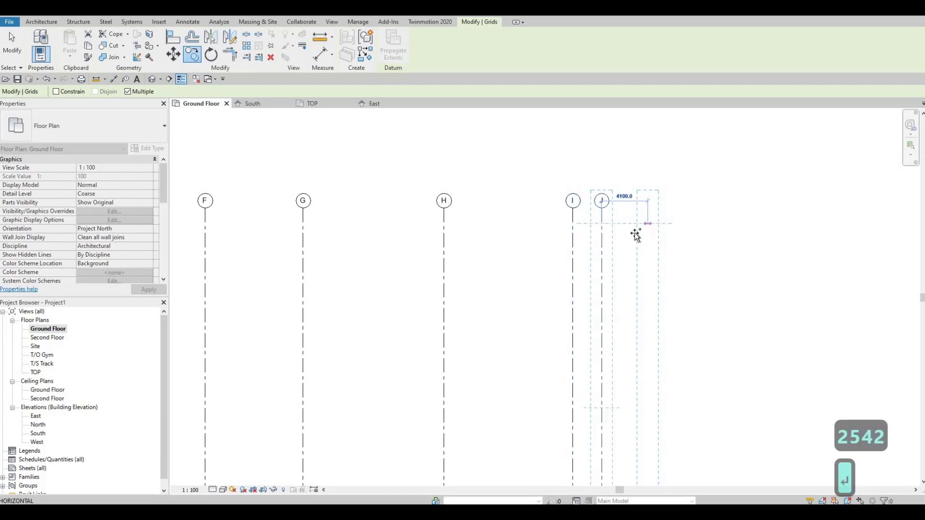
pyautogui.press('Escape')
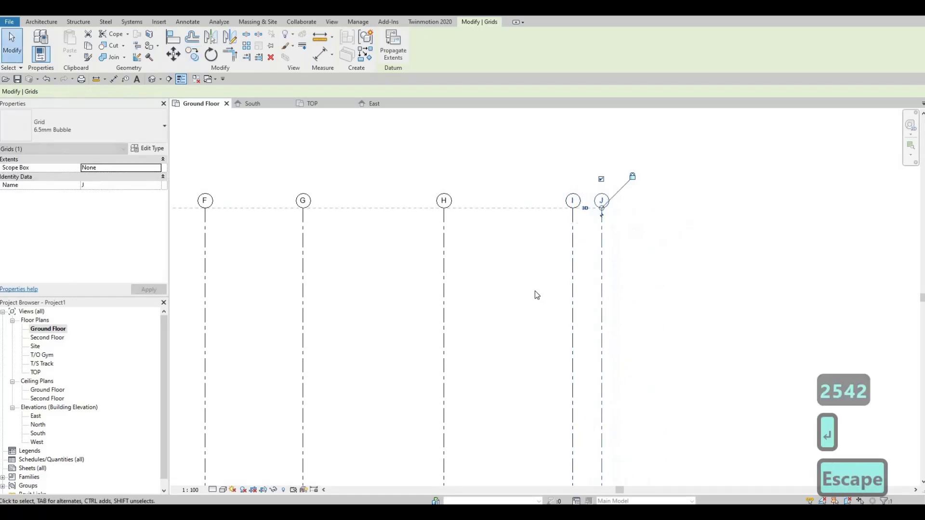
pyautogui.press('Escape')
# Drag the right elevation marker out past the rightmost grid line
pyautogui.scroll(-3, 377, 252)
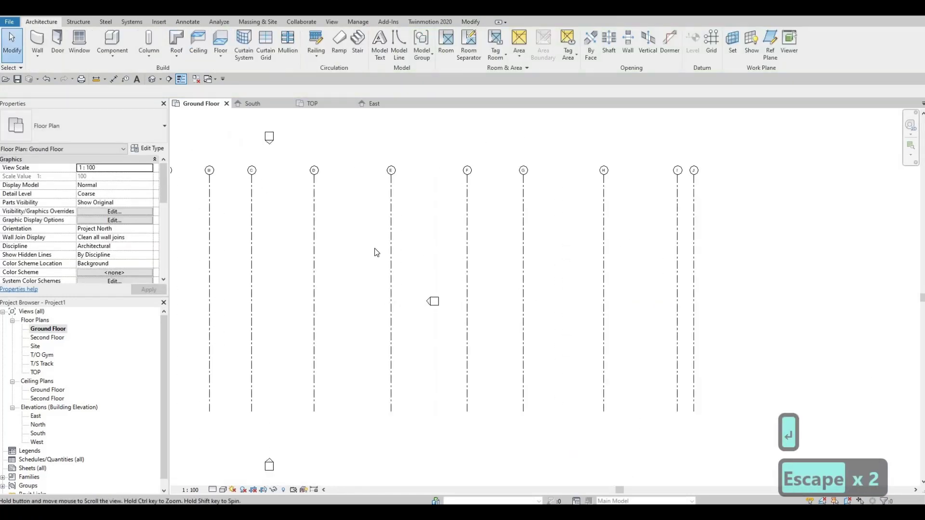
pyautogui.scroll(-2, 376, 252)
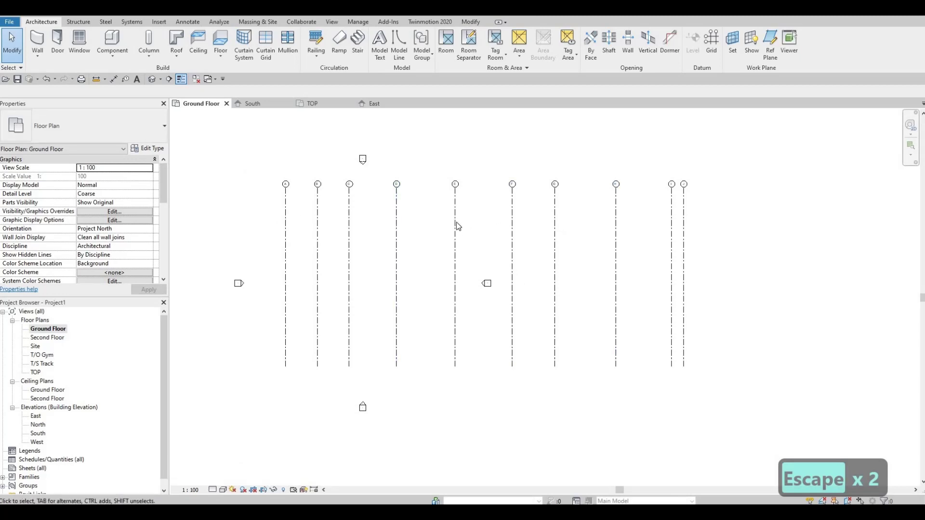
pyautogui.scroll(2, 376, 207)
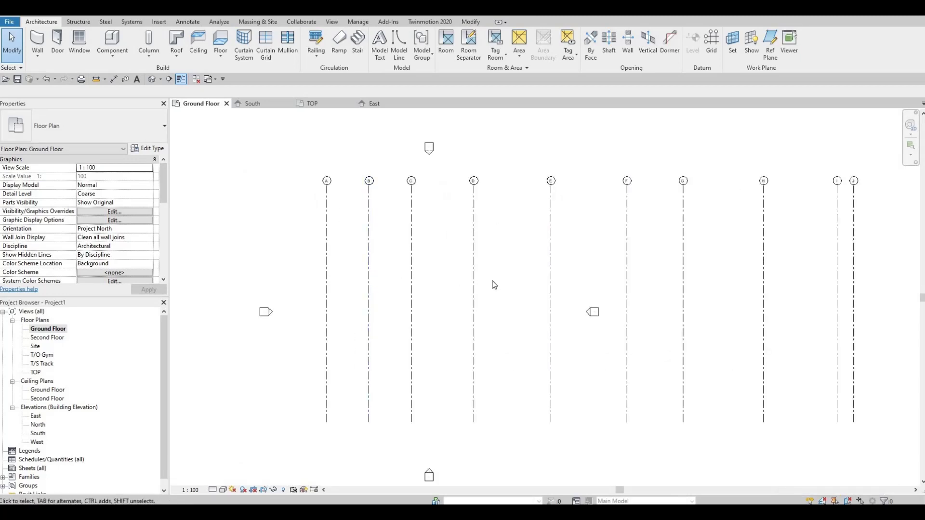
pyautogui.scroll(-3, 491, 285)
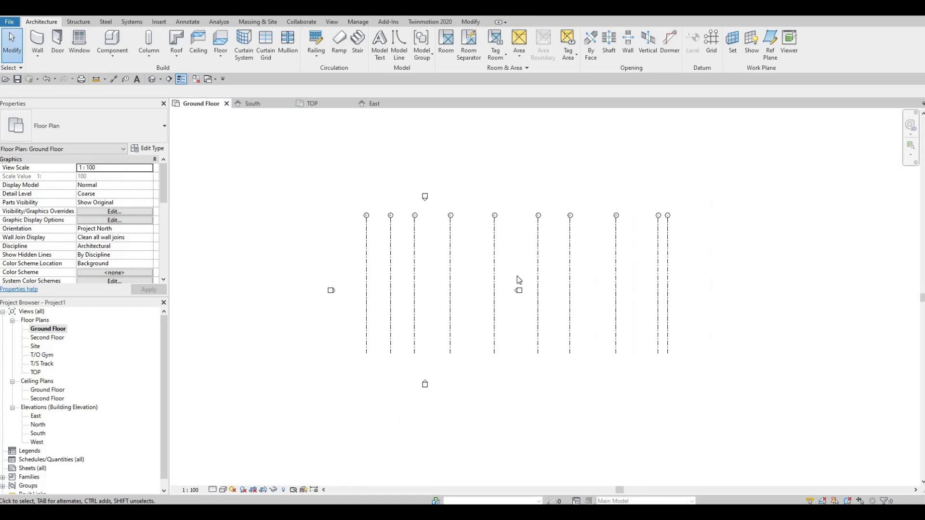
pyautogui.scroll(1, 518, 282)
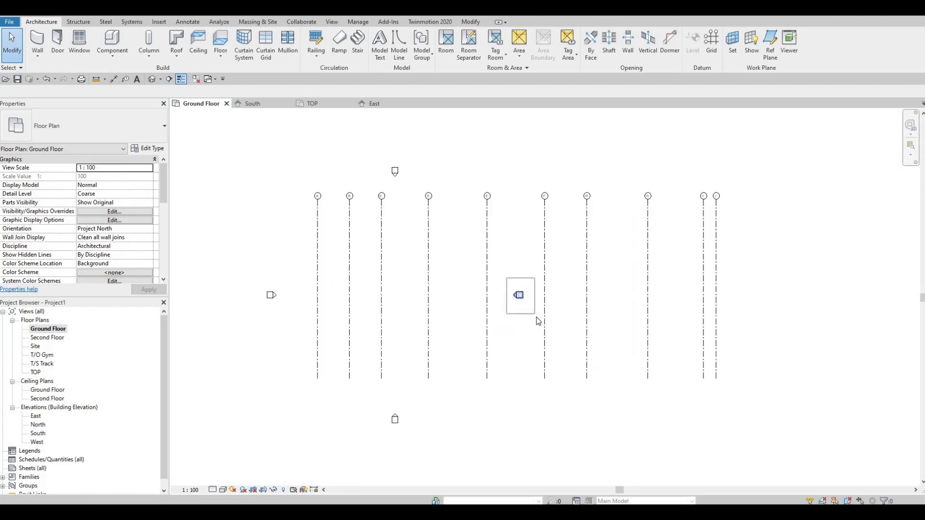
pyautogui.click(530, 313)
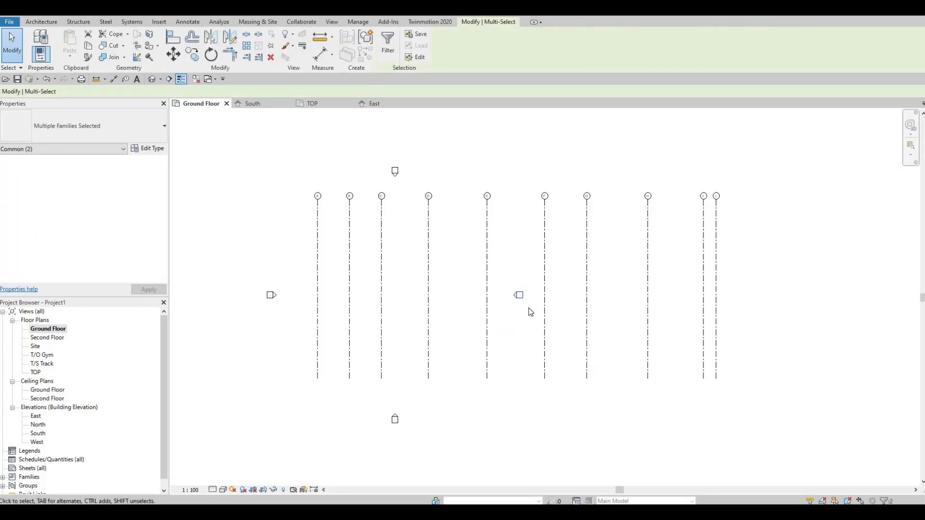
pyautogui.scroll(-1, 500, 301)
pyautogui.scroll(1, 502, 292)
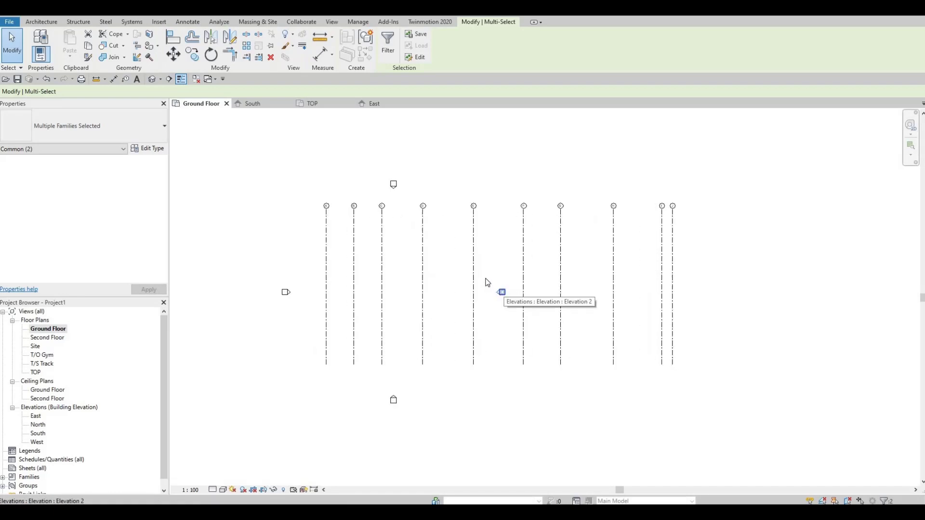
pyautogui.click(512, 306)
pyautogui.click(501, 291)
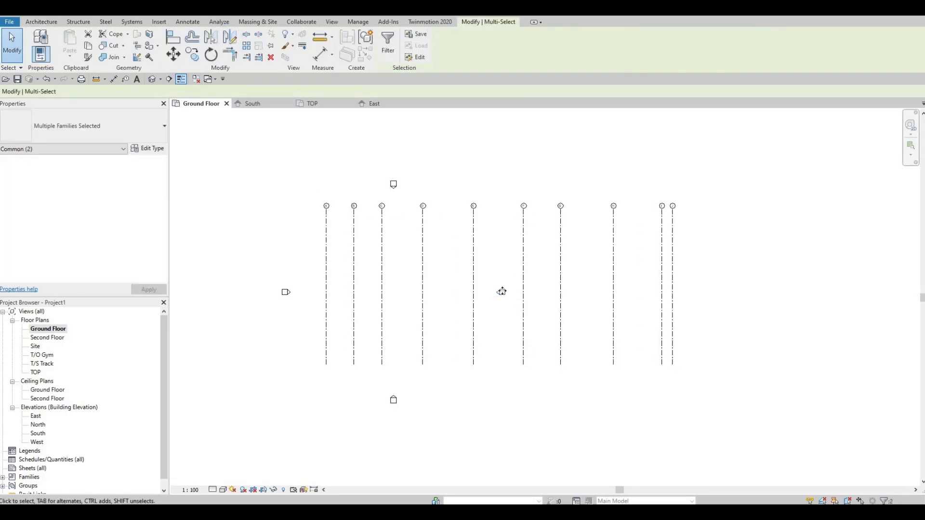
pyautogui.moveTo(715, 291); pyautogui.dragTo(752, 287)
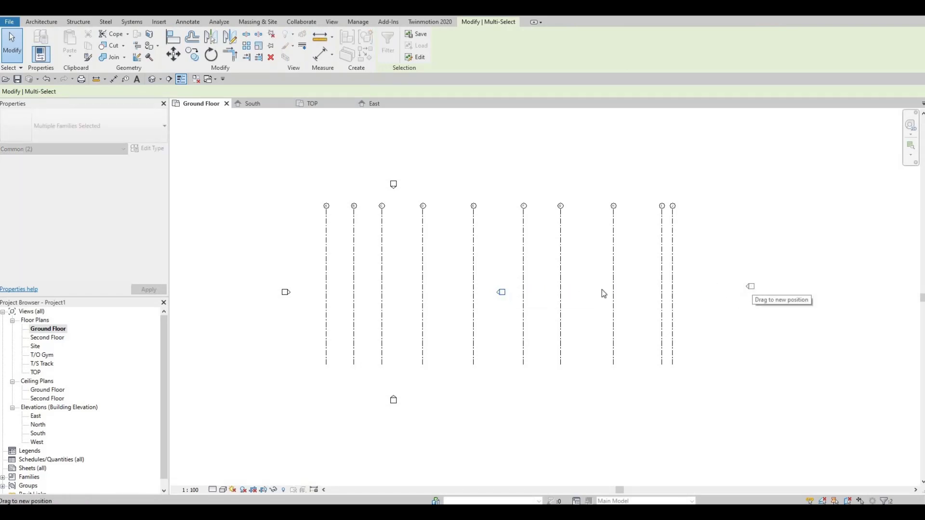
pyautogui.click(409, 196)
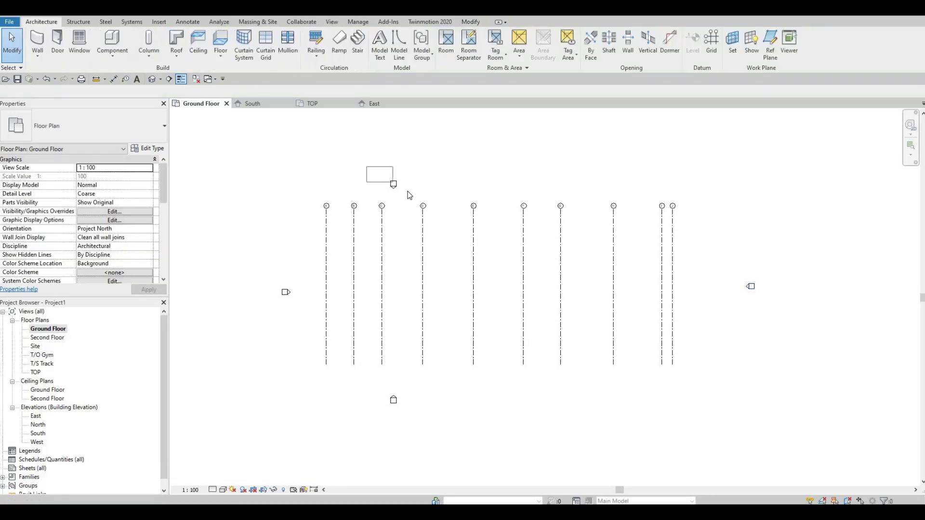
# Move the top and bottom elevation markers toward the grids' middle, then check all ten grids
pyautogui.click(394, 184)
pyautogui.moveTo(434, 170); pyautogui.dragTo(500, 143)
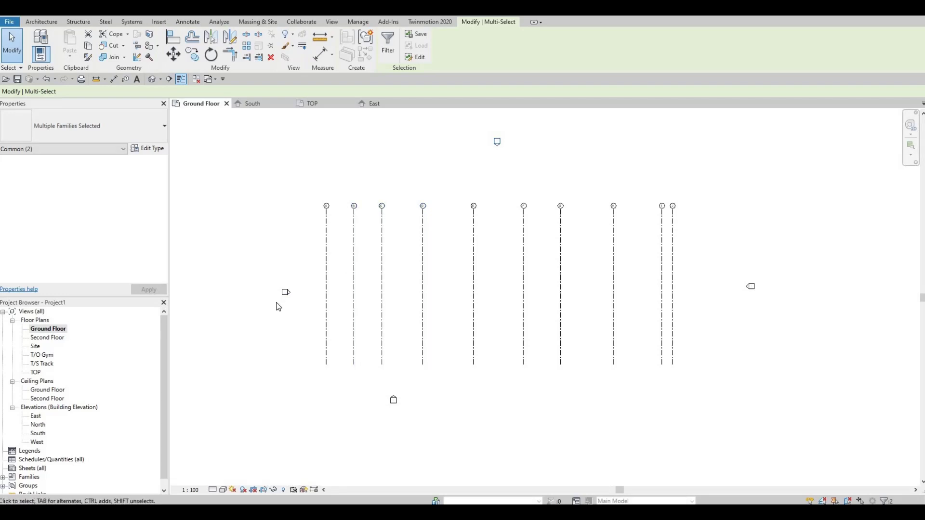
pyautogui.scroll(-1, 376, 371)
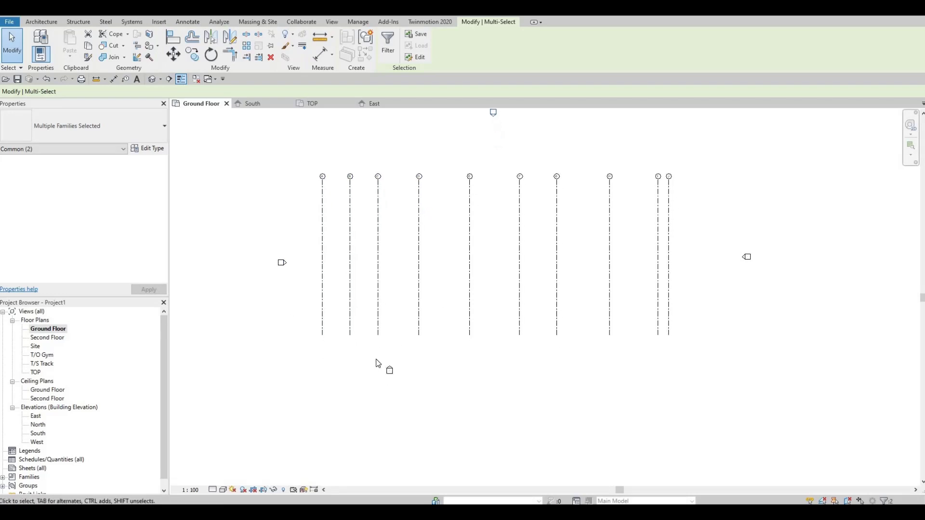
pyautogui.click(409, 395)
pyautogui.moveTo(390, 372)
pyautogui.mouseDown()
pyautogui.moveTo(493, 427)
pyautogui.moveTo(491, 452)
pyautogui.moveTo(473, 448)
pyautogui.mouseUp()
pyautogui.scroll(-2, 482, 303)
pyautogui.scroll(2, 440, 300)
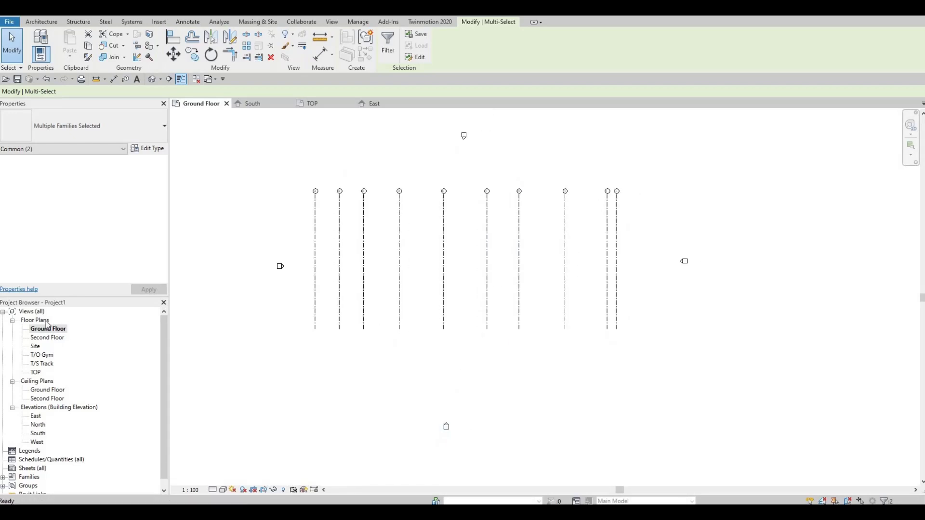
pyautogui.moveTo(679, 369); pyautogui.dragTo(472, 330)
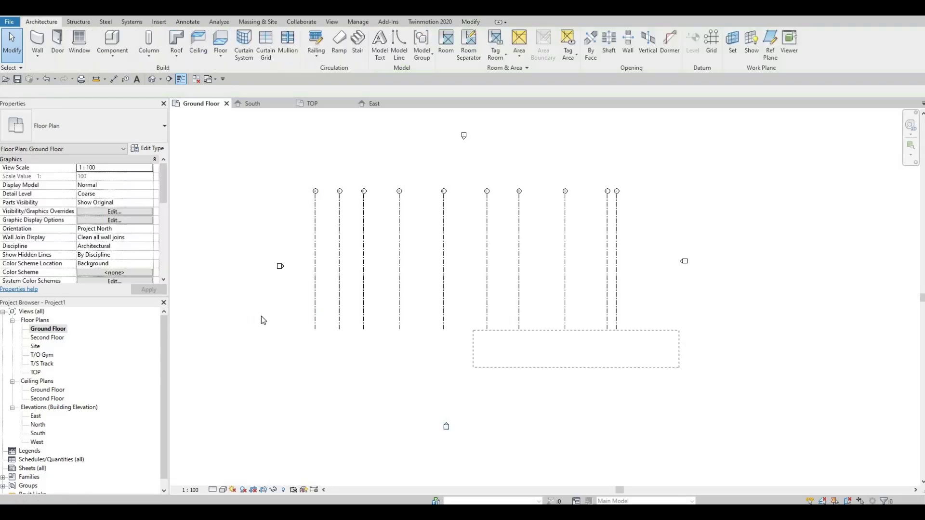
pyautogui.moveTo(263, 321); pyautogui.dragTo(337, 309)
pyautogui.press('Escape')
pyautogui.press('Escape')
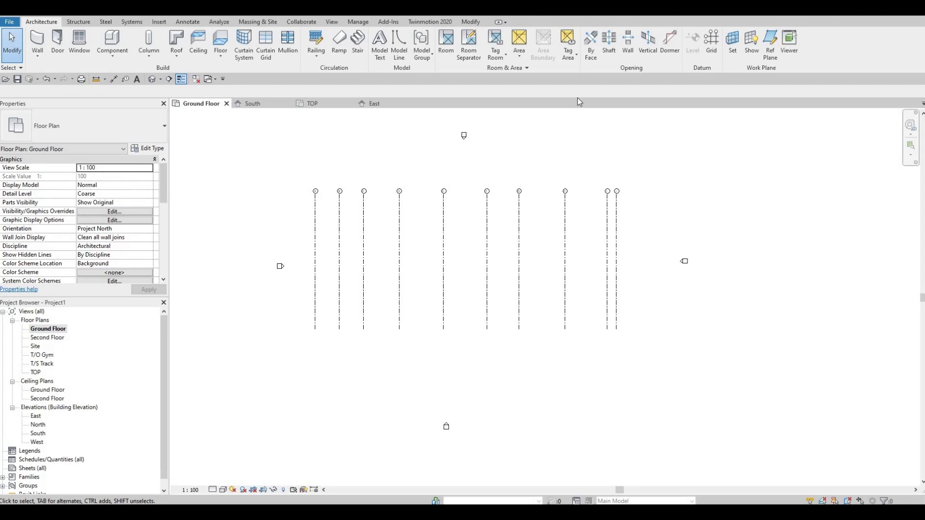
pyautogui.scroll(1, 448, 189)
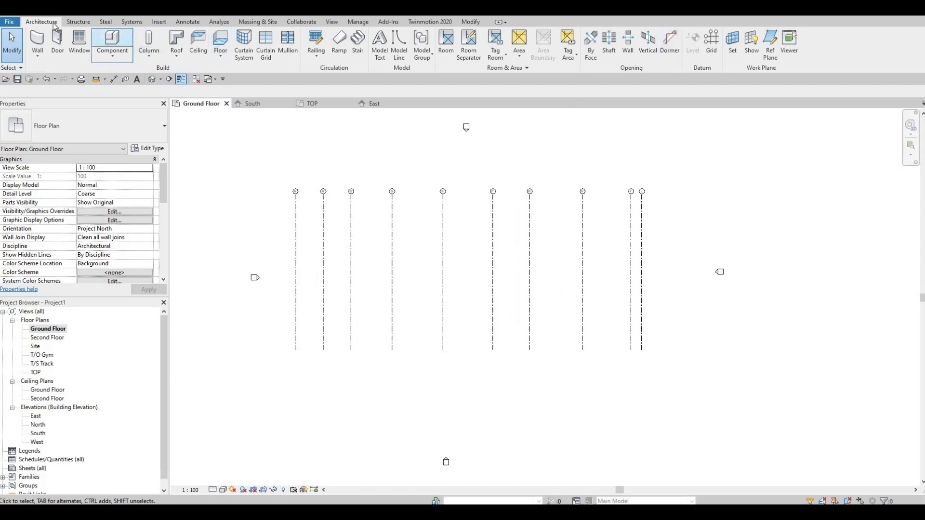
# Draw a new horizontal grid from left of grid A to past grid J
pyautogui.click(712, 47)
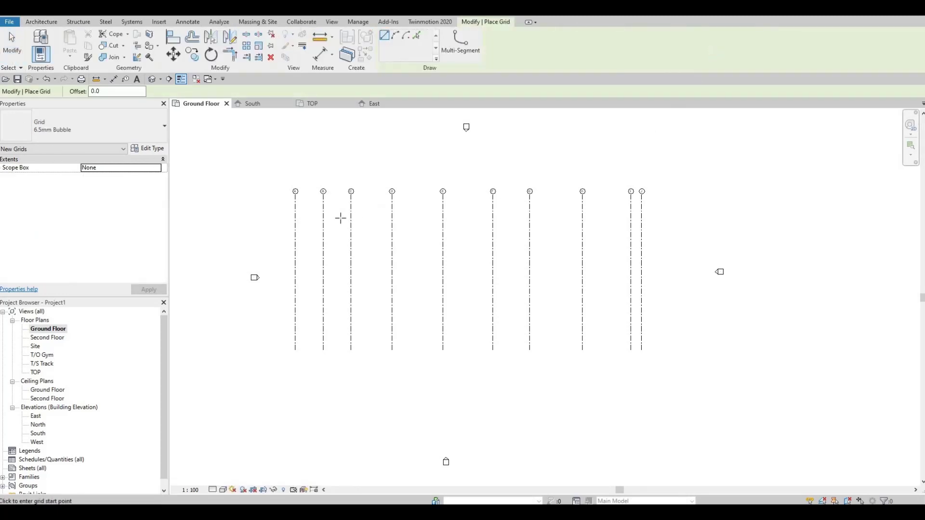
pyautogui.click(288, 206)
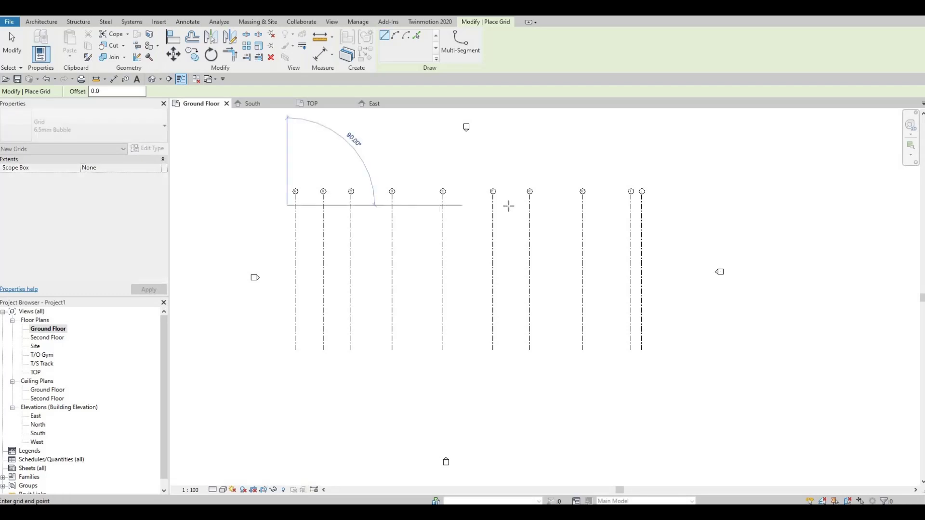
pyautogui.click(657, 206)
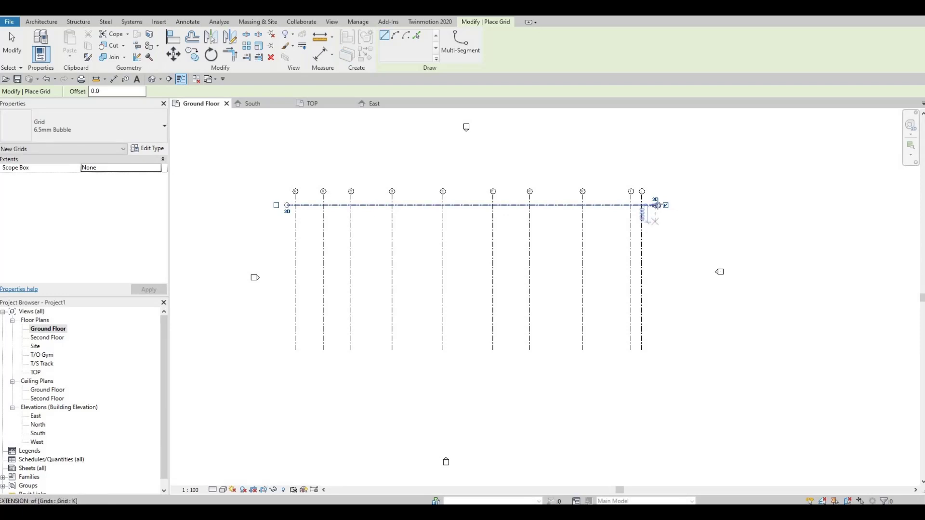
pyautogui.scroll(5, 660, 203)
pyautogui.scroll(3, 663, 202)
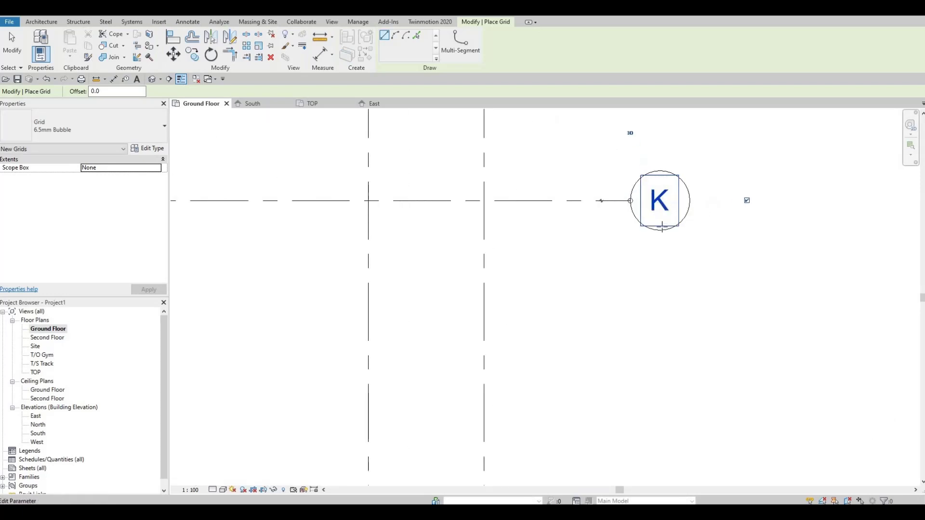
pyautogui.press('Escape')
pyautogui.press('Escape')
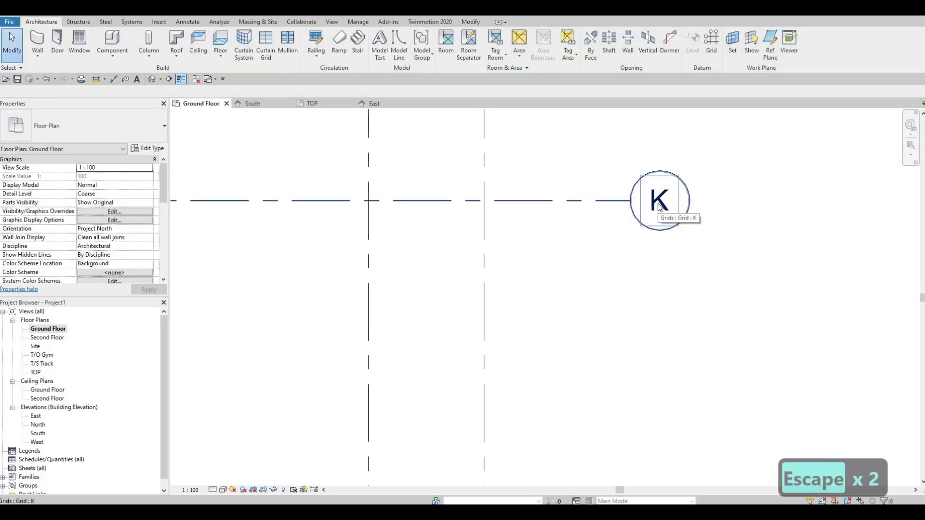
# Rename the new grid K to 1
pyautogui.click(659, 206)
pyautogui.click(659, 204)
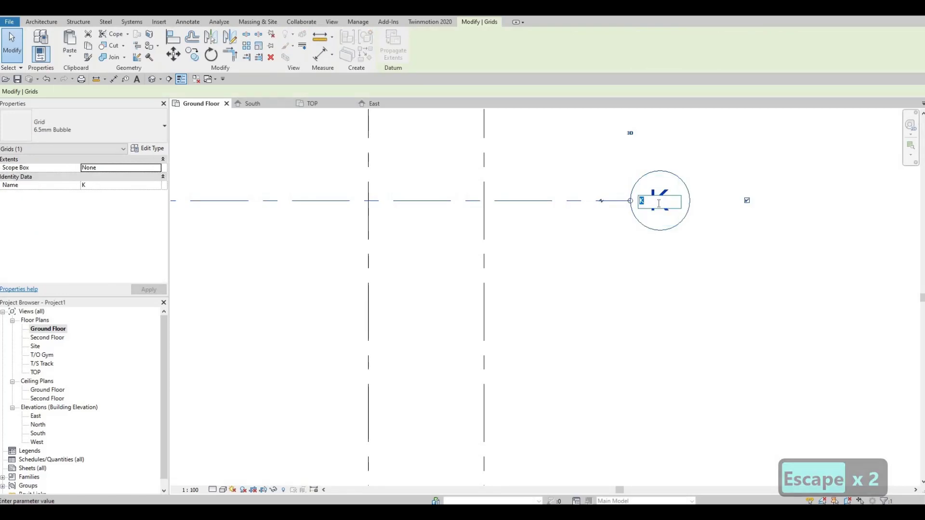
pyautogui.write('1')
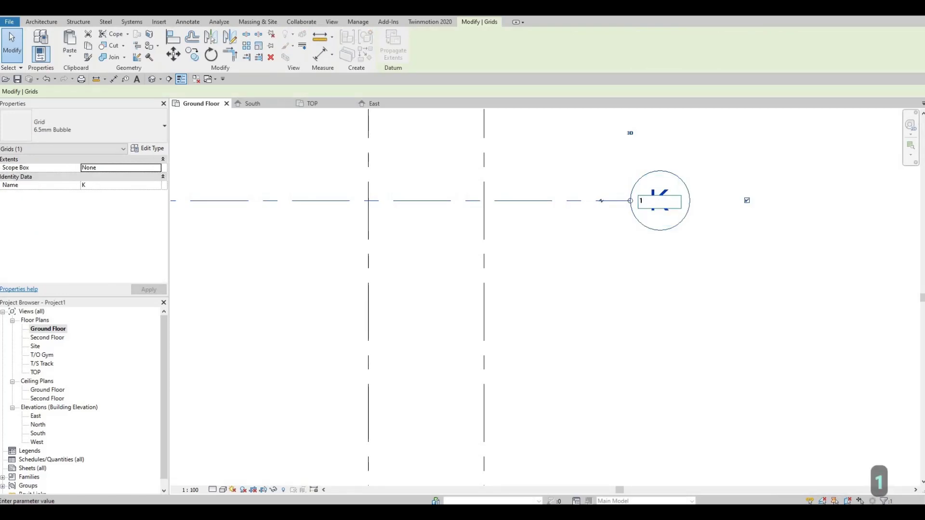
pyautogui.click(629, 267)
# Move grid 1 down to just below the vertical grid bubbles, then reselect it
pyautogui.scroll(-5, 641, 191)
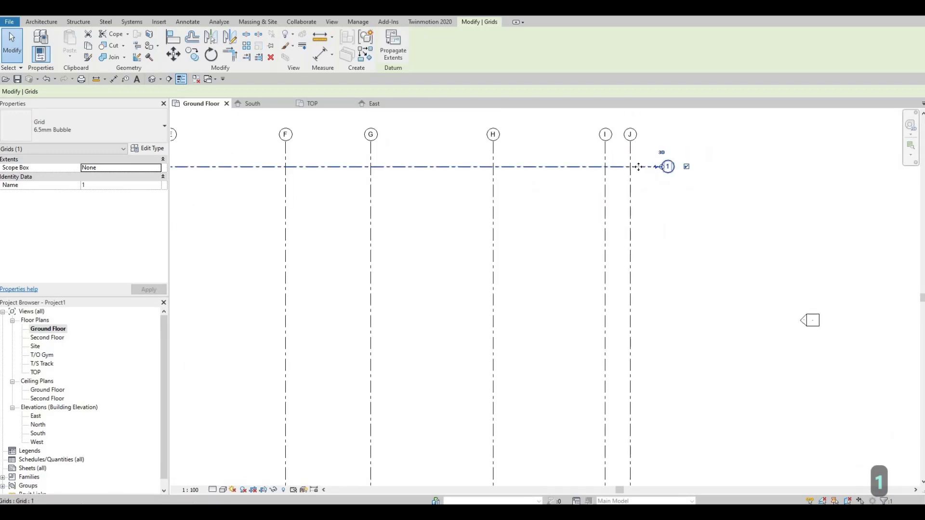
pyautogui.moveTo(638, 167); pyautogui.dragTo(602, 201)
pyautogui.scroll(-4, 592, 200)
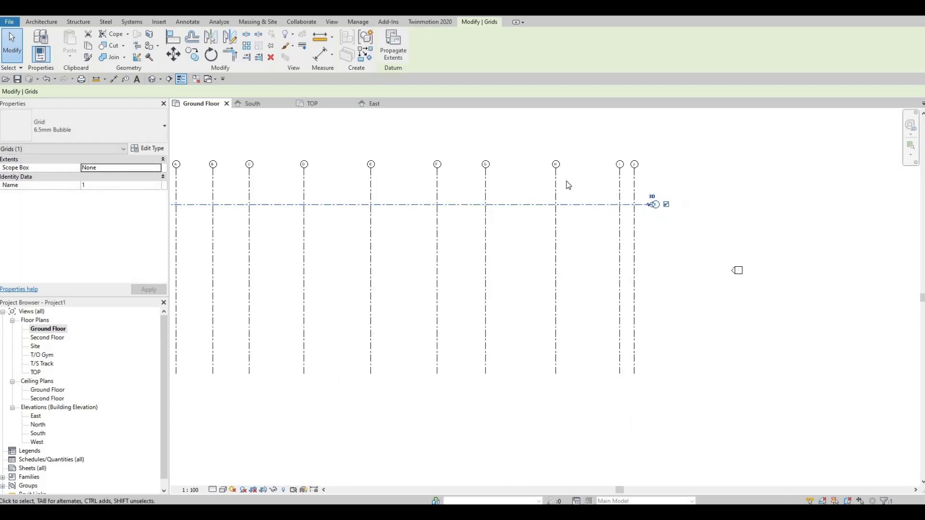
pyautogui.scroll(-2, 637, 182)
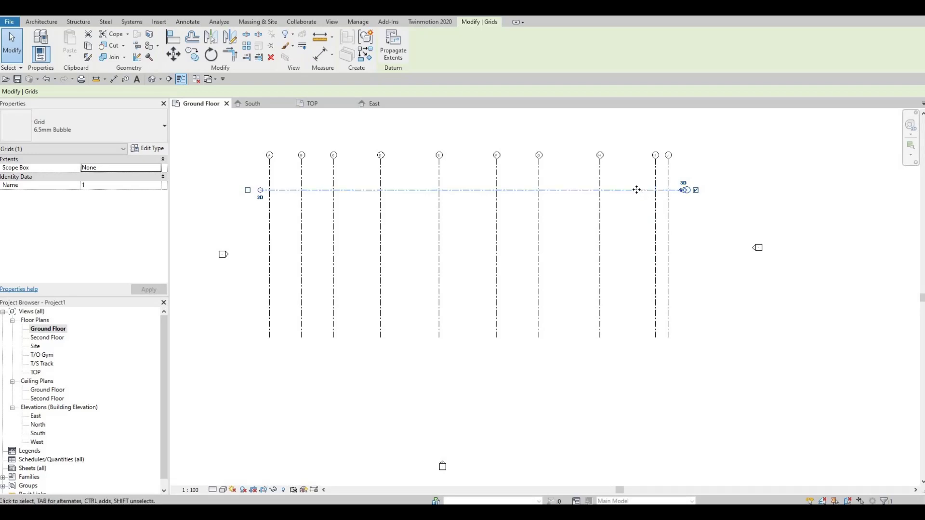
pyautogui.scroll(2, 642, 193)
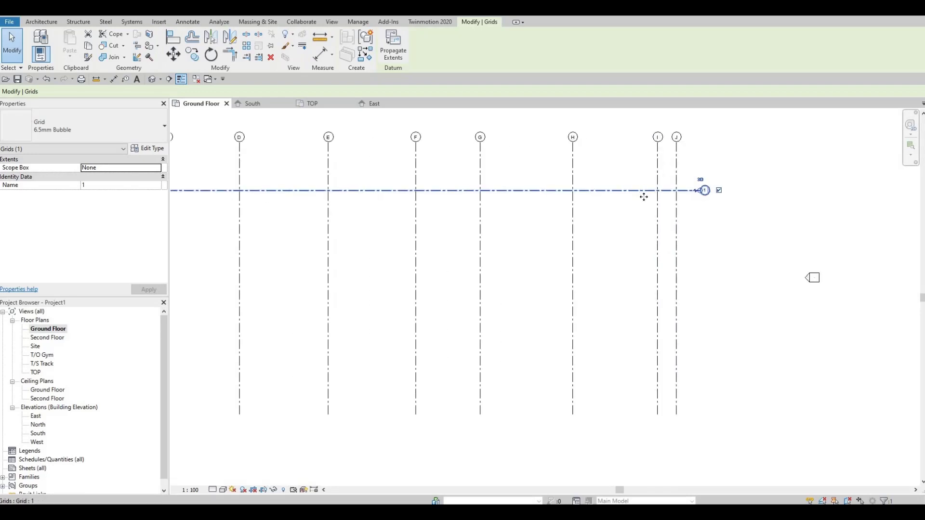
pyautogui.moveTo(645, 202); pyautogui.dragTo(644, 214)
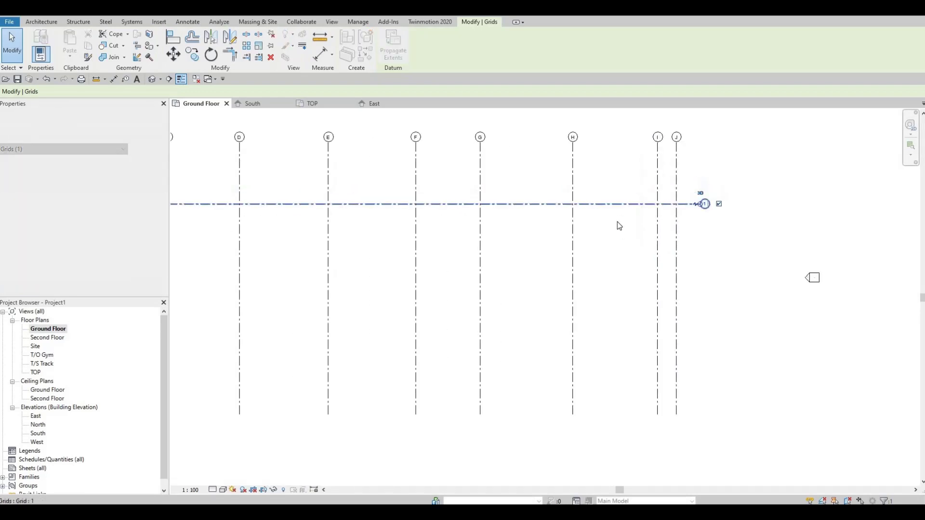
pyautogui.scroll(-3, 483, 322)
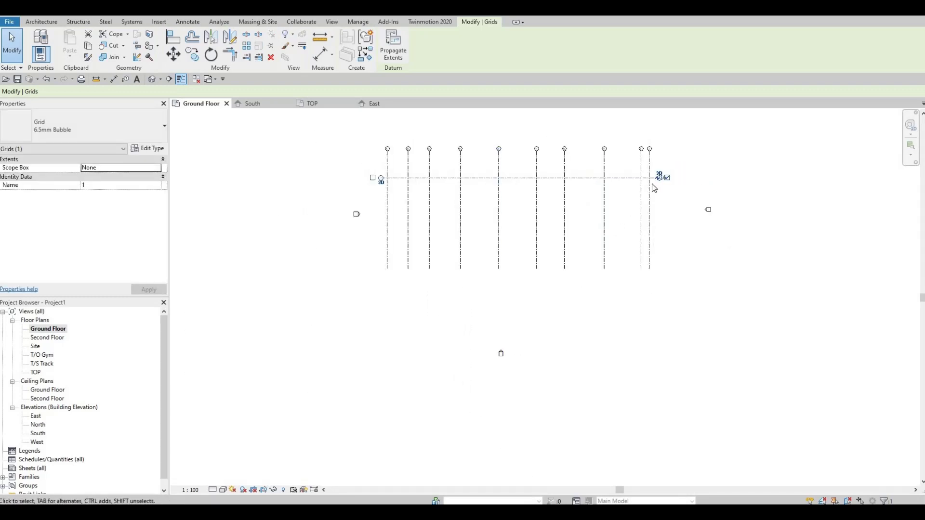
pyautogui.scroll(2, 653, 183)
pyautogui.scroll(1, 622, 187)
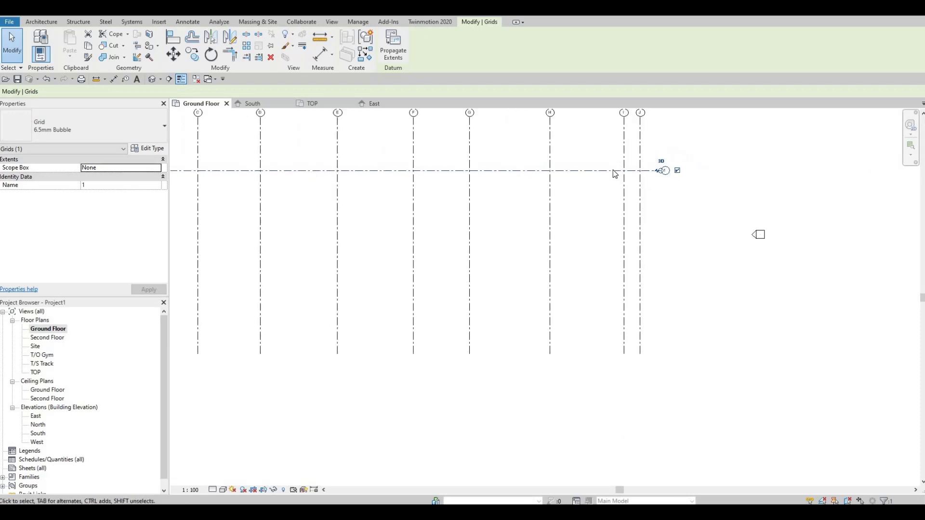
pyautogui.press('Escape')
pyautogui.press('Escape')
pyautogui.click(612, 171)
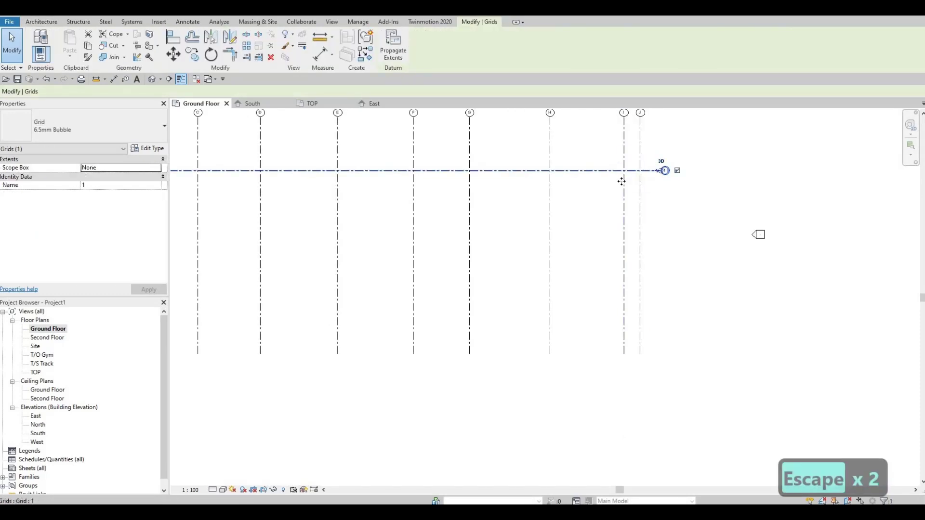
pyautogui.scroll(1, 645, 166)
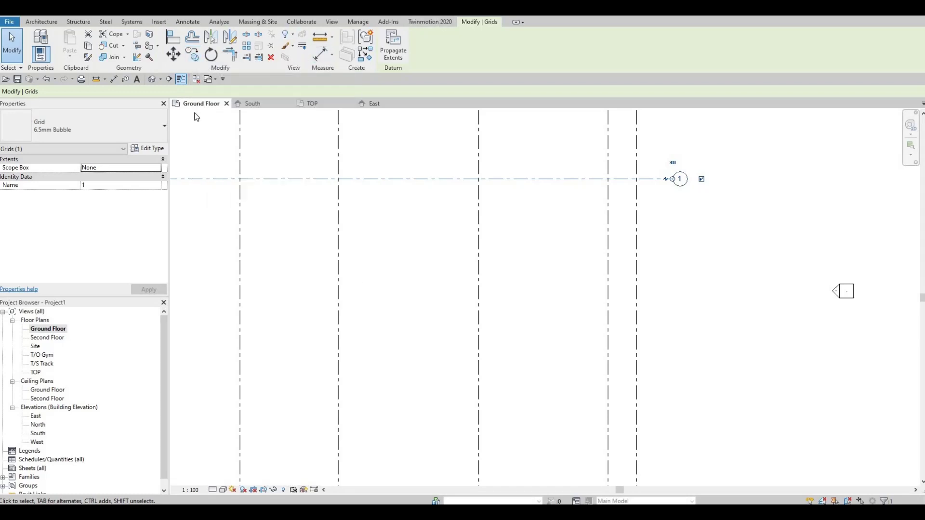
# Copy grid 1 down by 1200 with CO to create horizontal grid 2
pyautogui.press('c')
pyautogui.press('o')
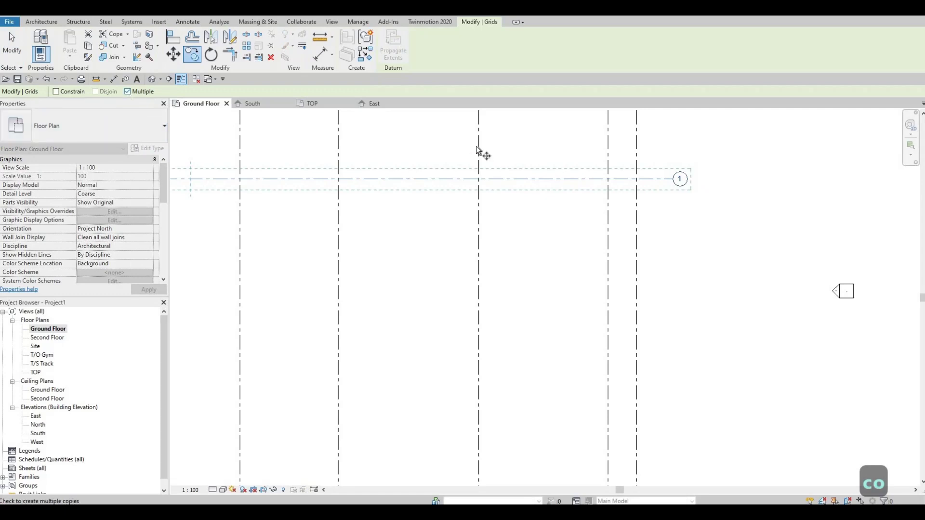
pyautogui.click(588, 179)
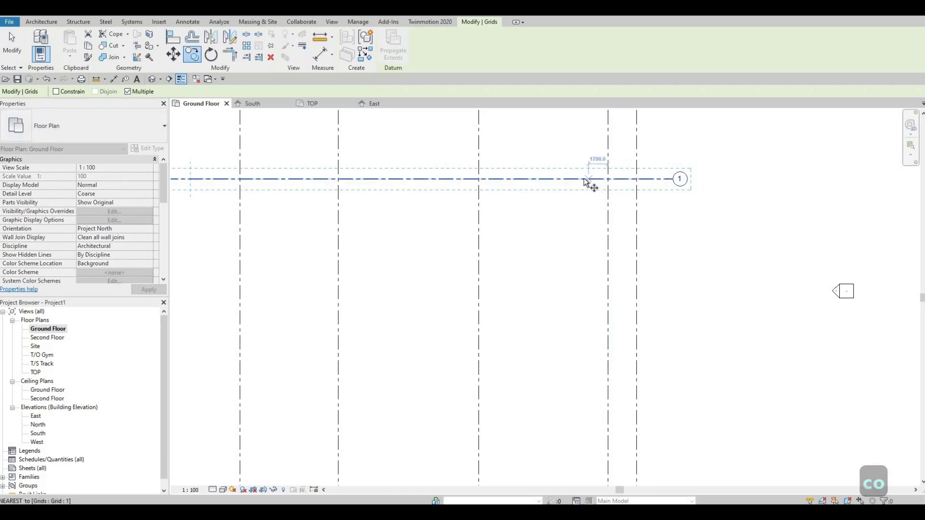
pyautogui.click(577, 178)
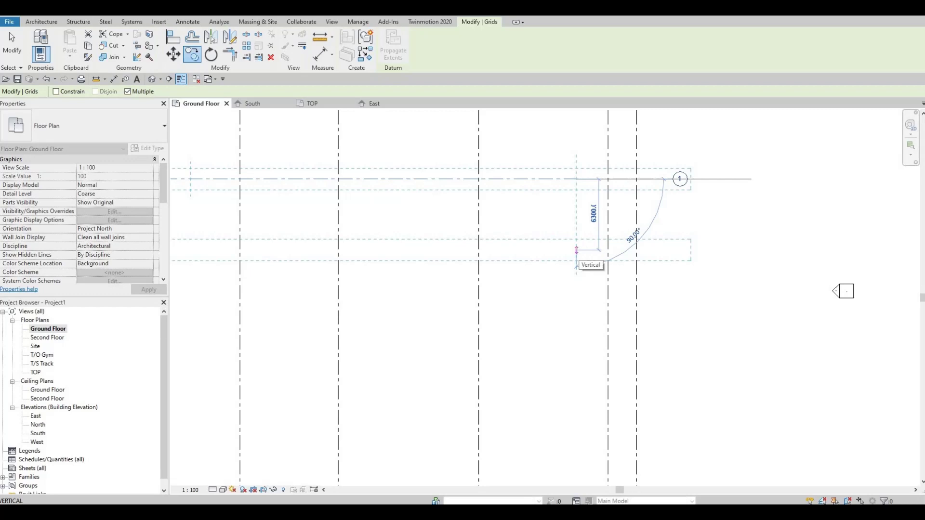
pyautogui.write('20')
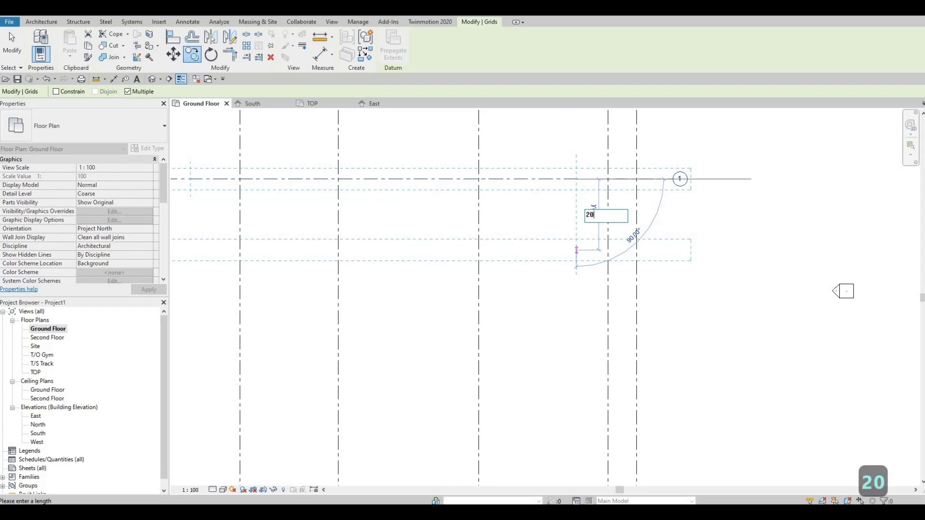
pyautogui.press('BackSpace')
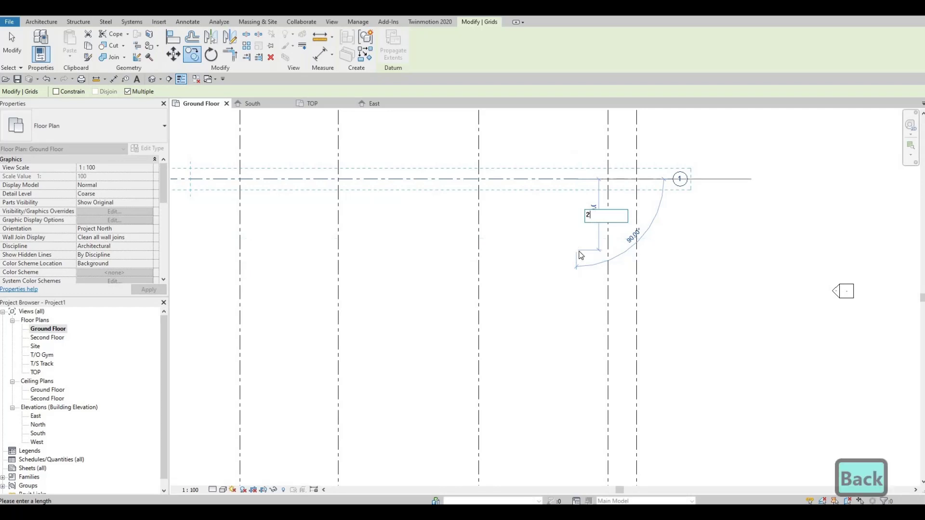
pyautogui.press('BackSpace')
pyautogui.write('1200')
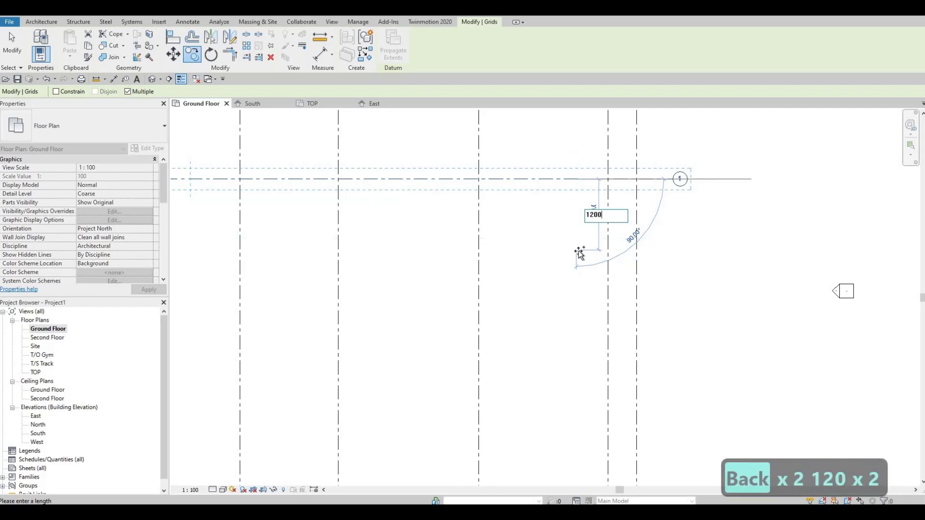
pyautogui.press('Return')
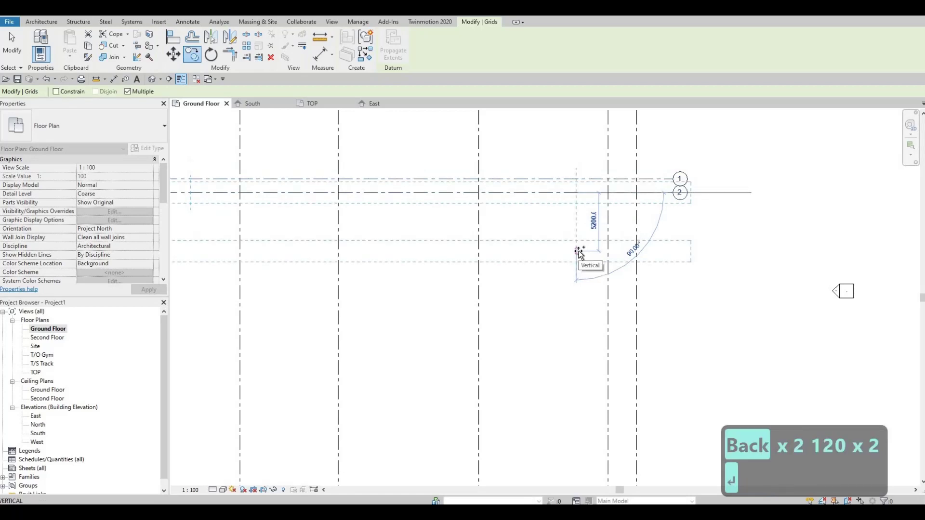
pyautogui.press('Escape')
pyautogui.press('F1')
pyautogui.press('F1')
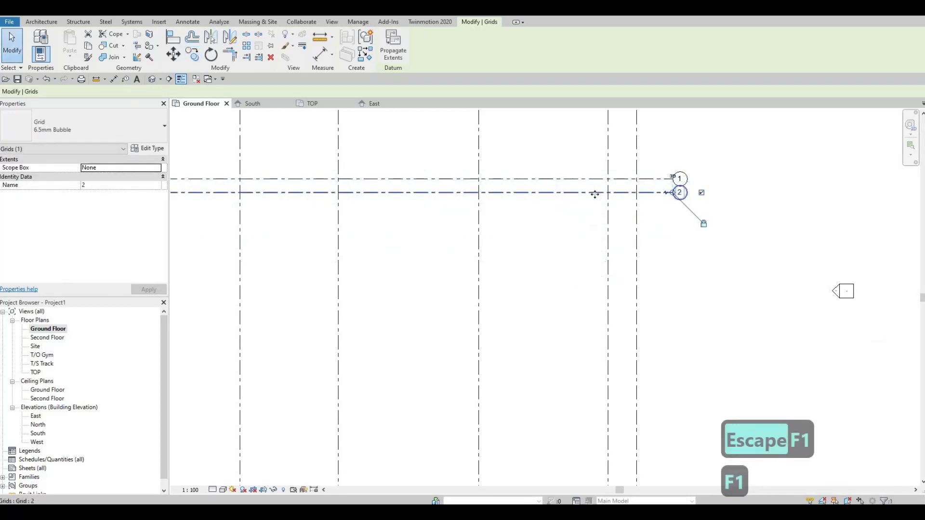
# Drag grid 2 lower and set its temporary dimension from grid 1 to 12000
pyautogui.moveTo(594, 203); pyautogui.dragTo(593, 263)
pyautogui.scroll(-3, 558, 262)
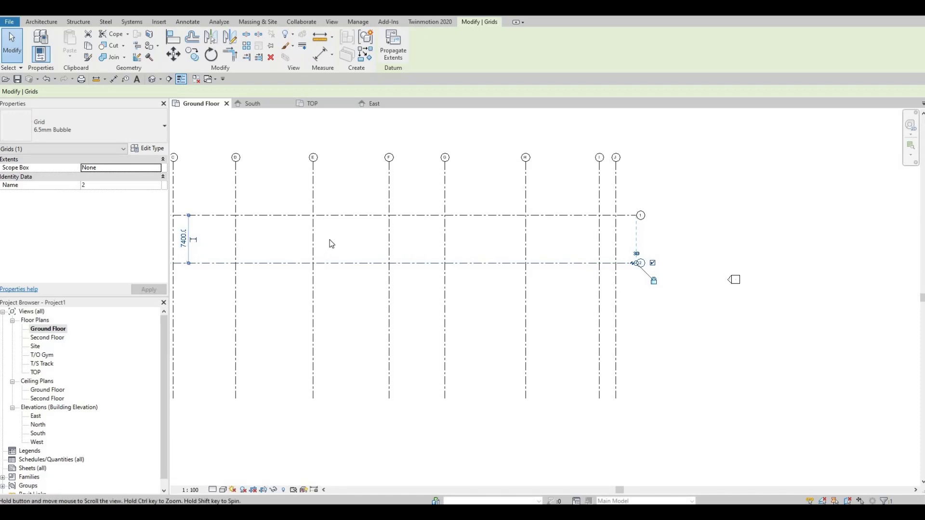
pyautogui.moveTo(188, 244); pyautogui.dragTo(331, 243, button='middle')
pyautogui.scroll(2, 332, 243)
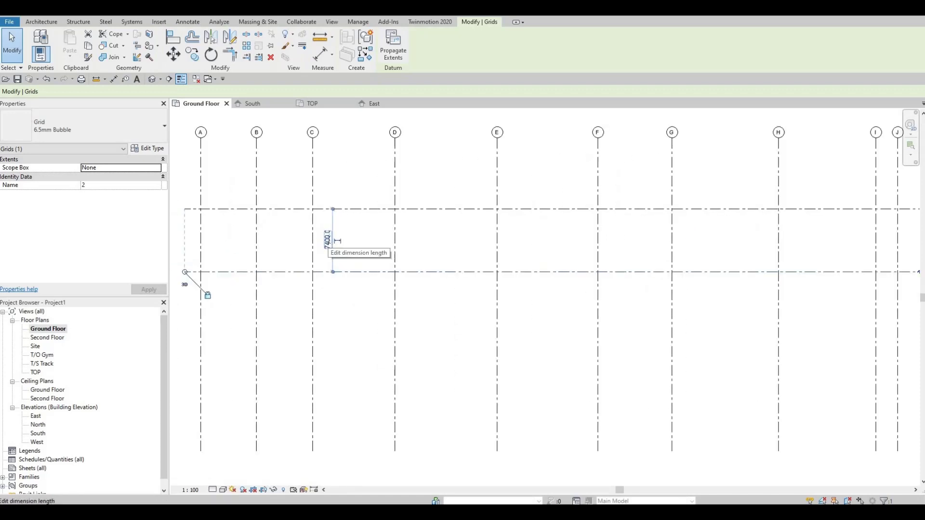
pyautogui.click(326, 247)
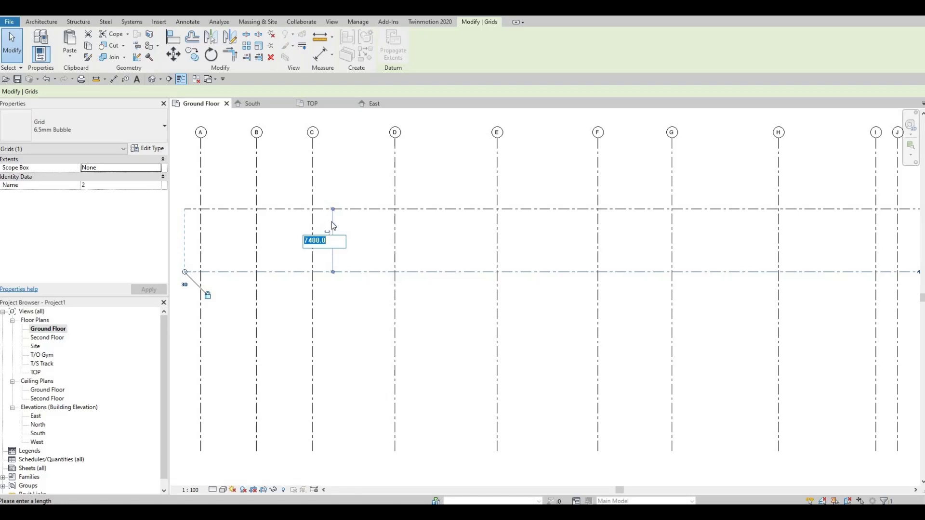
pyautogui.write('12000')
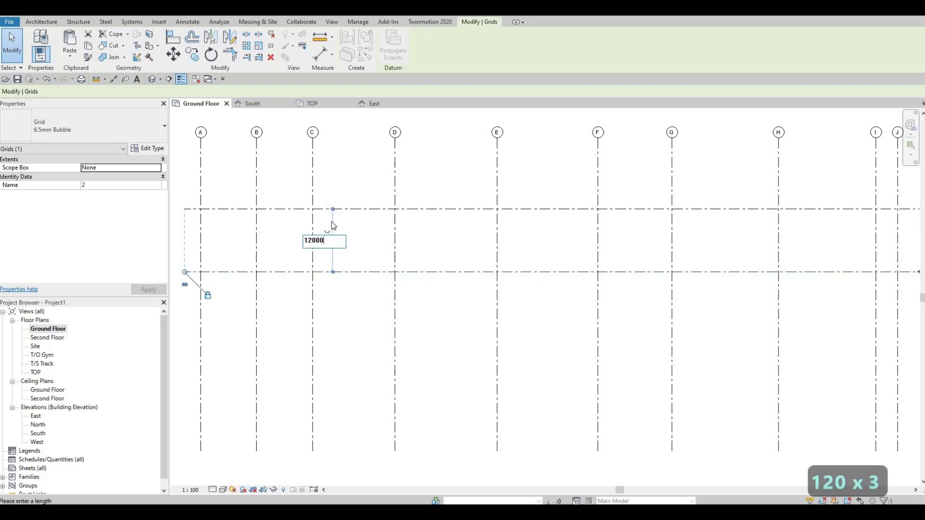
pyautogui.press('Return')
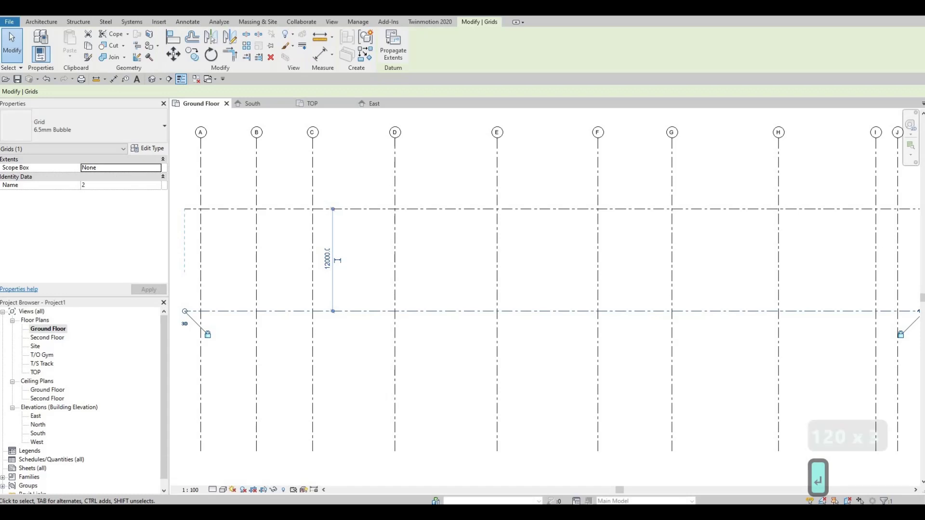
pyautogui.press('F1')
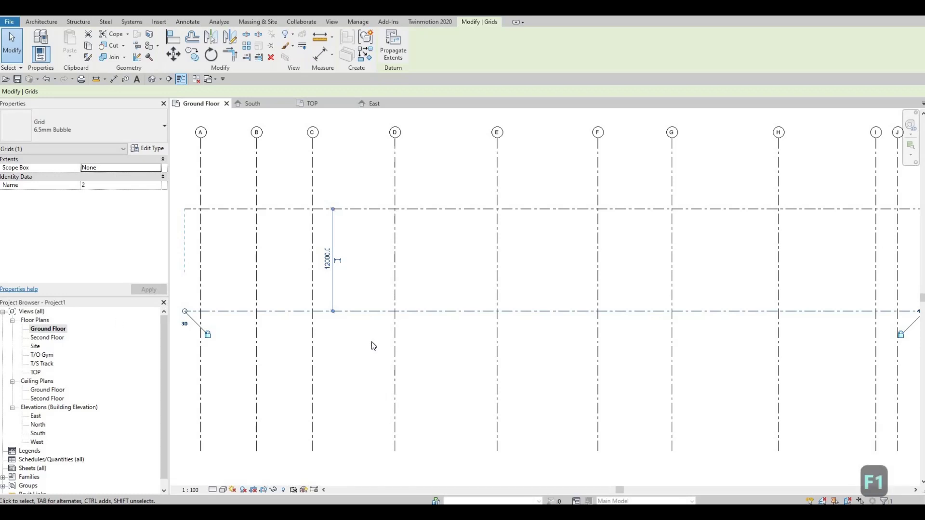
pyautogui.click(373, 339)
pyautogui.middleClick(506, 319)
pyautogui.middleClick(506, 319)
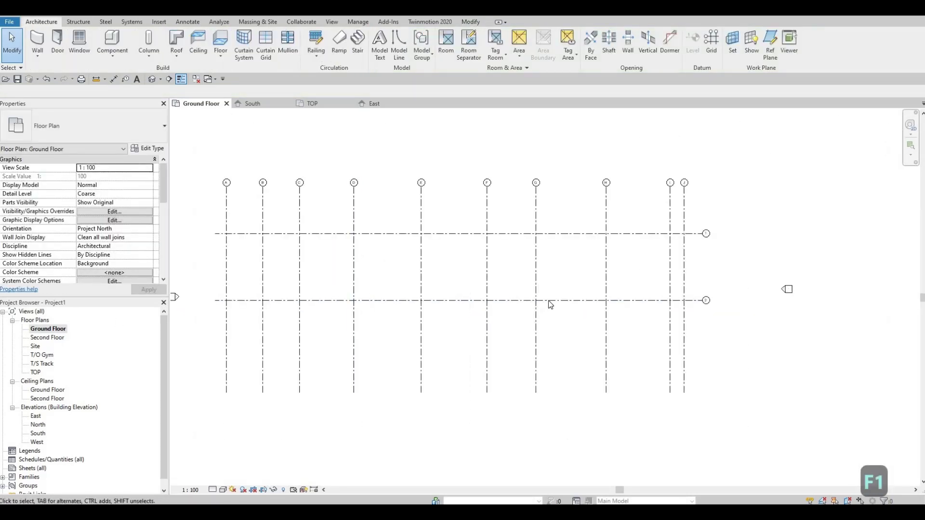
pyautogui.click(550, 302)
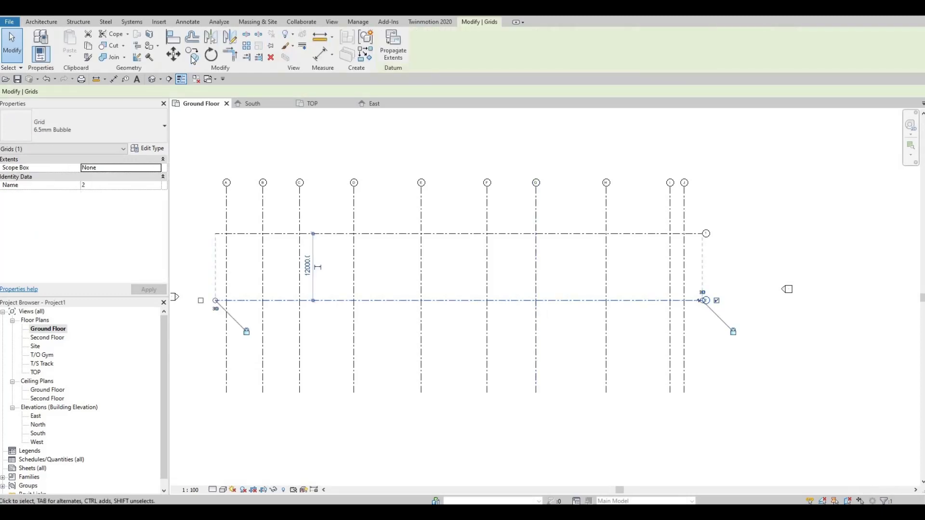
# Copy grid 2 down 8500 to create horizontal grid 3
pyautogui.press('c')
pyautogui.press('o')
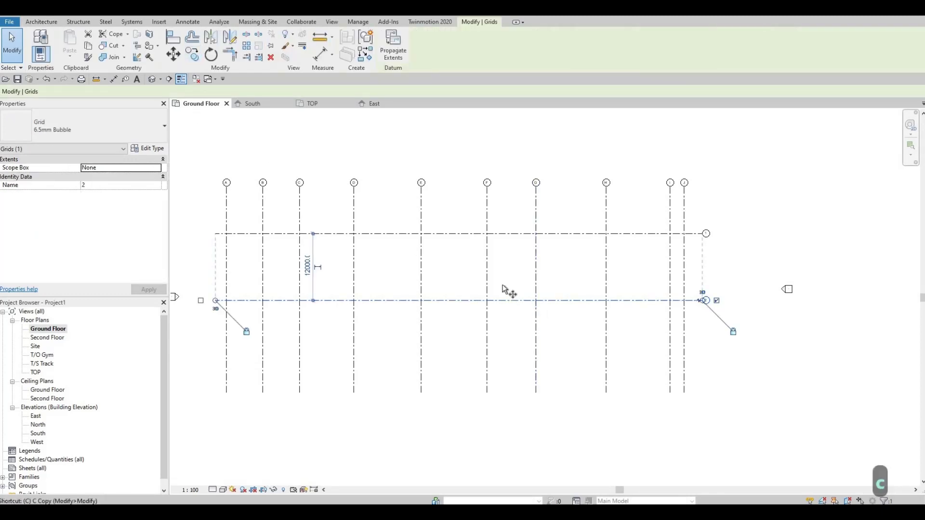
pyautogui.scroll(4, 683, 305)
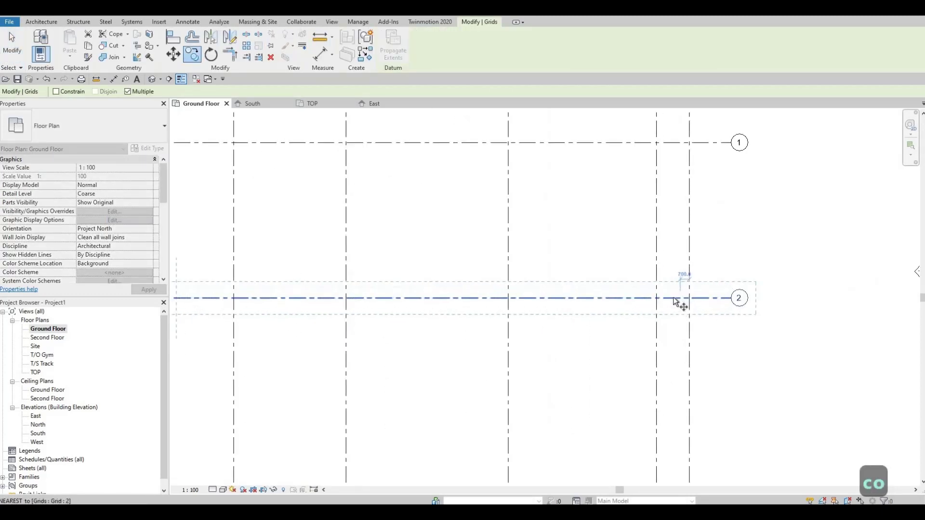
pyautogui.click(677, 357)
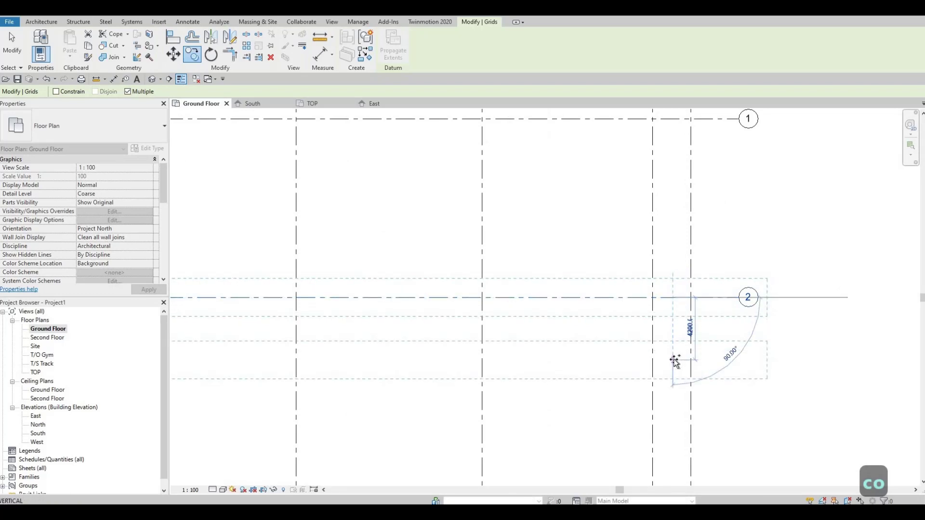
pyautogui.write('8')
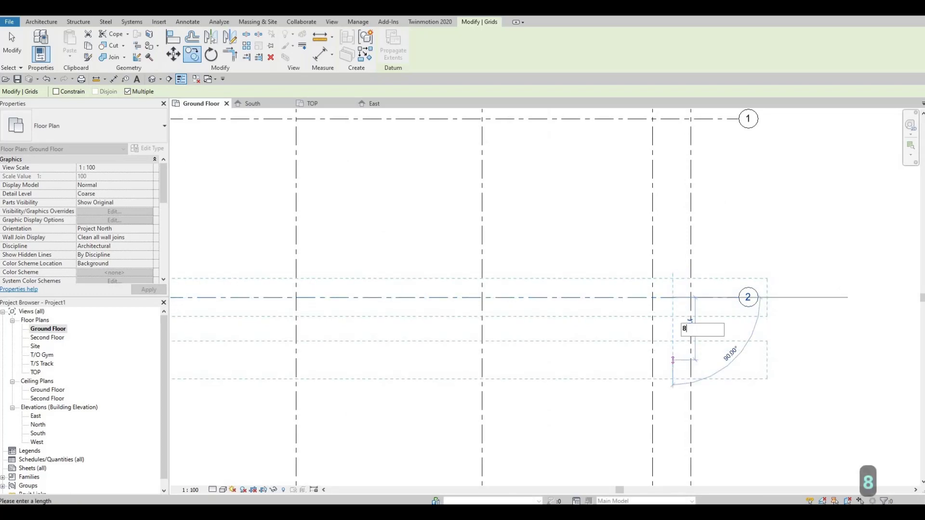
pyautogui.write('500')
pyautogui.press('Return')
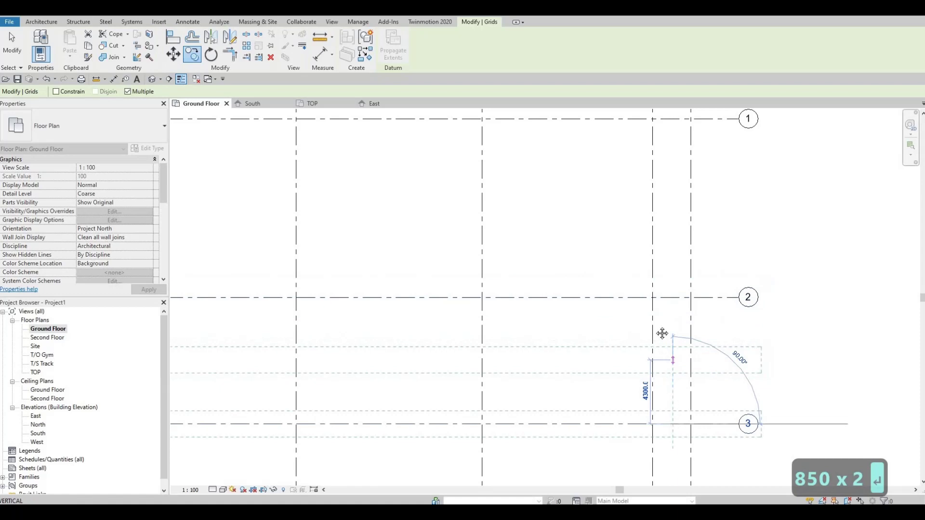
pyautogui.scroll(-2, 663, 332)
pyautogui.moveTo(661, 481); pyautogui.dragTo(623, 239, button='middle')
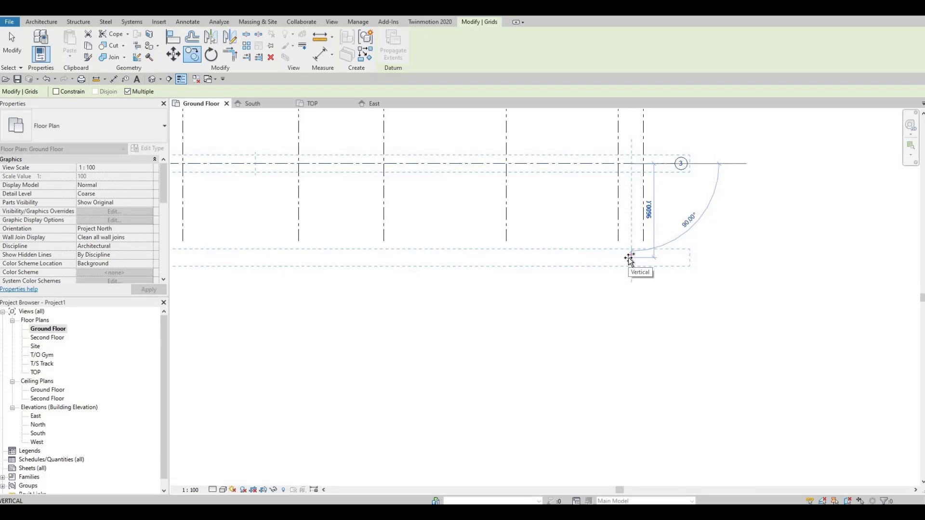
# Create grids 4 to 7 at successive spacings of 7000, 12200, 7900 and 11300
pyautogui.write('7')
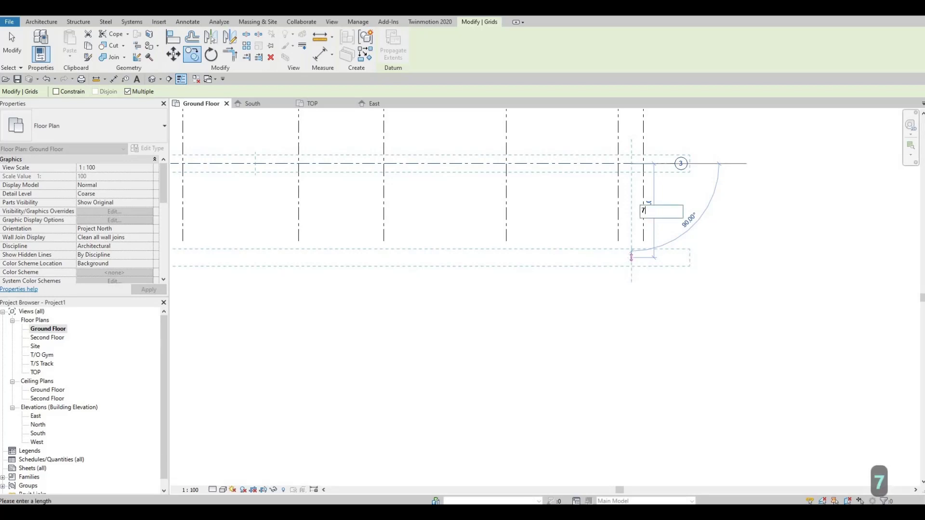
pyautogui.write('000')
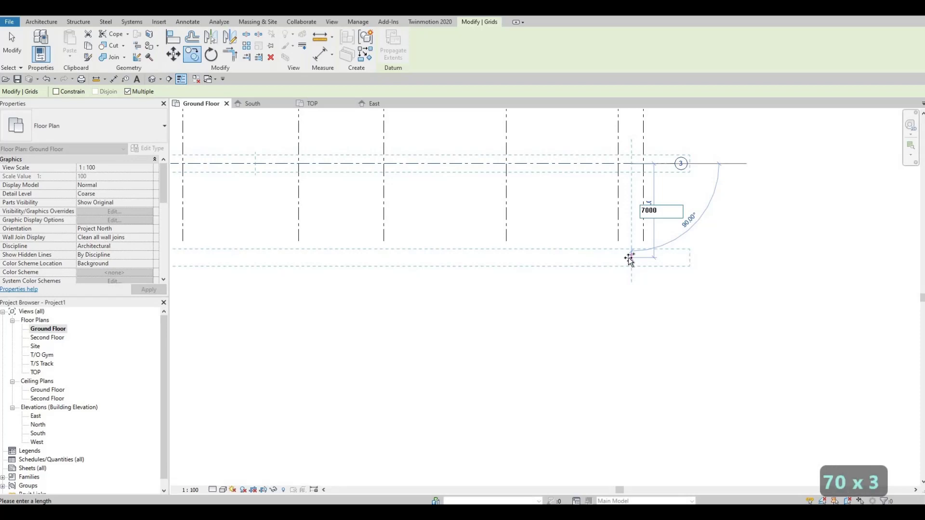
pyautogui.press('Return')
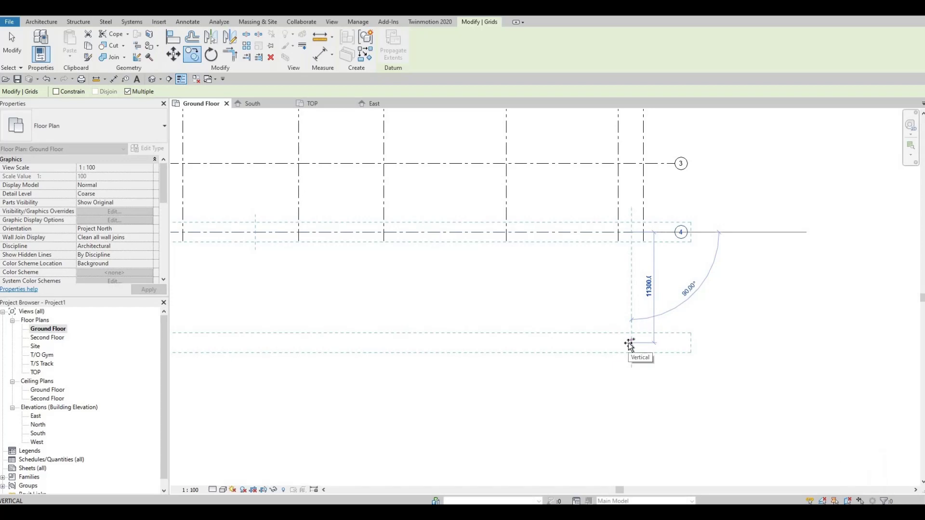
pyautogui.write('12200')
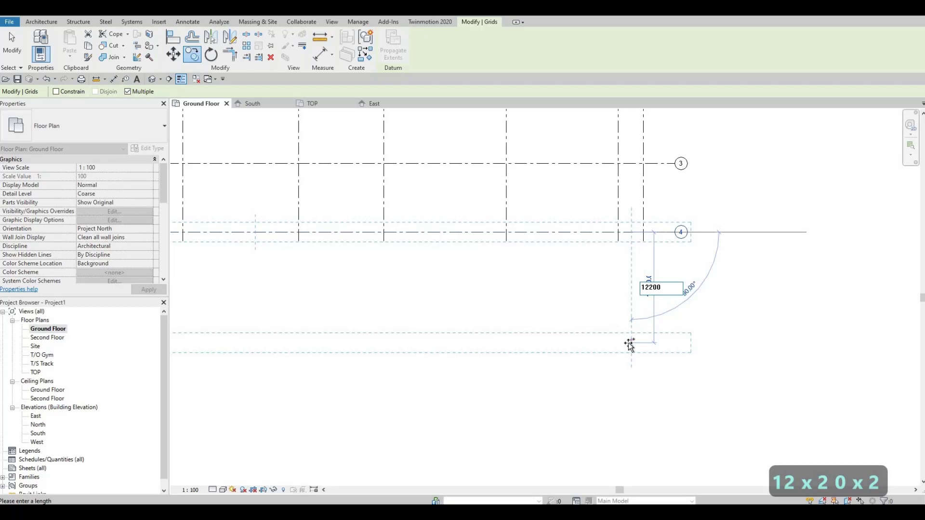
pyautogui.press('Return')
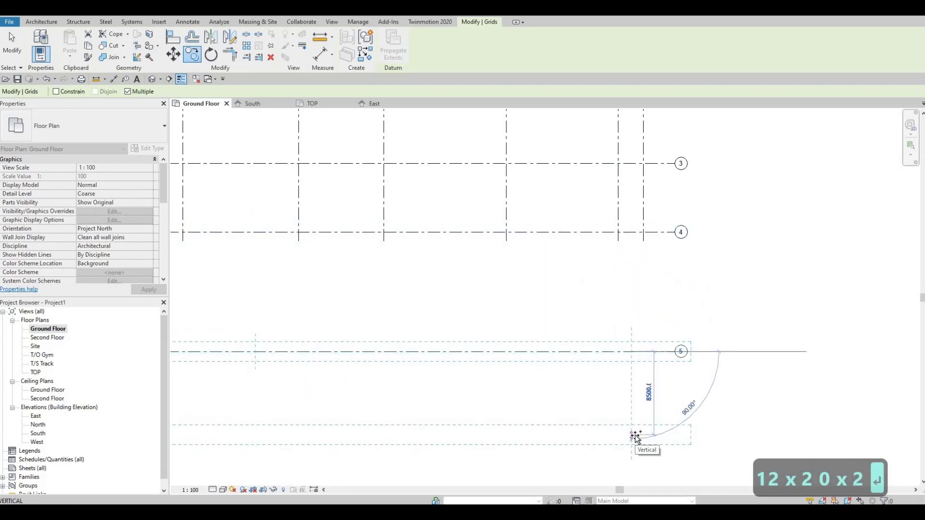
pyautogui.write('7900')
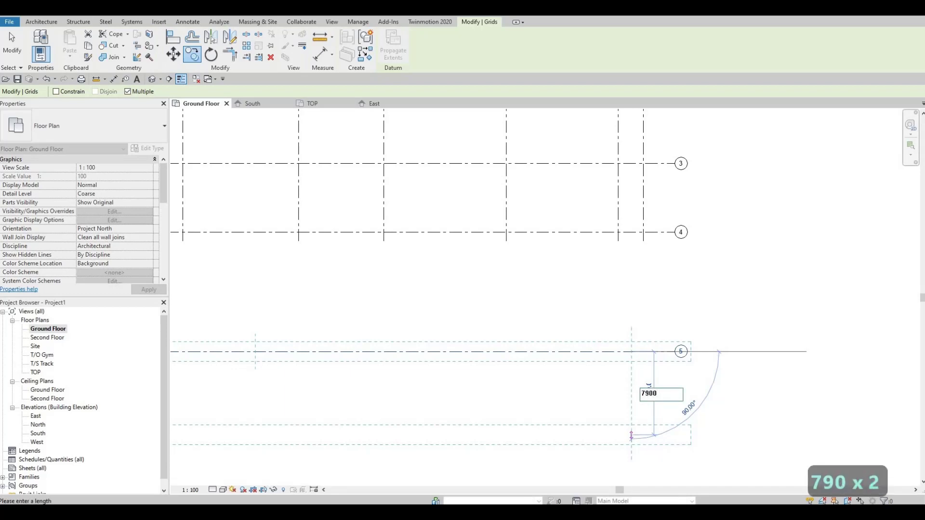
pyautogui.press('Return')
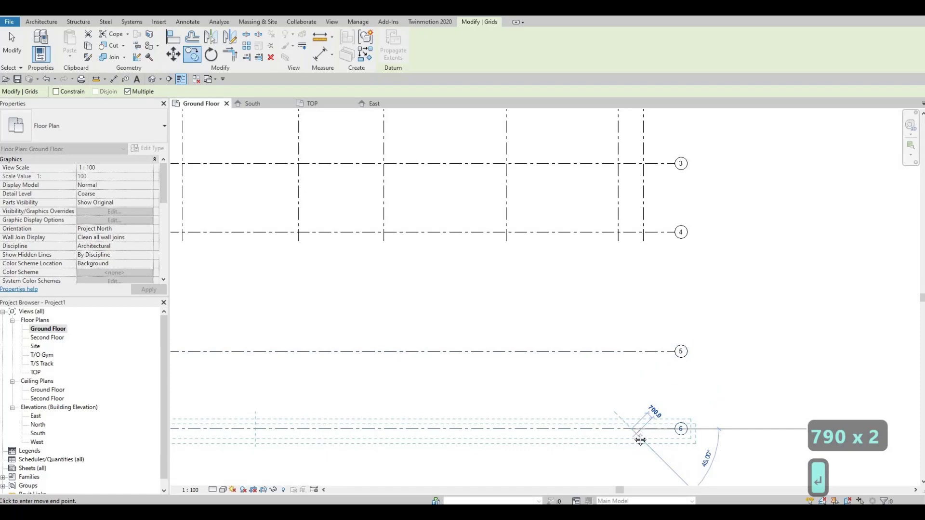
pyautogui.scroll(-5, 623, 295)
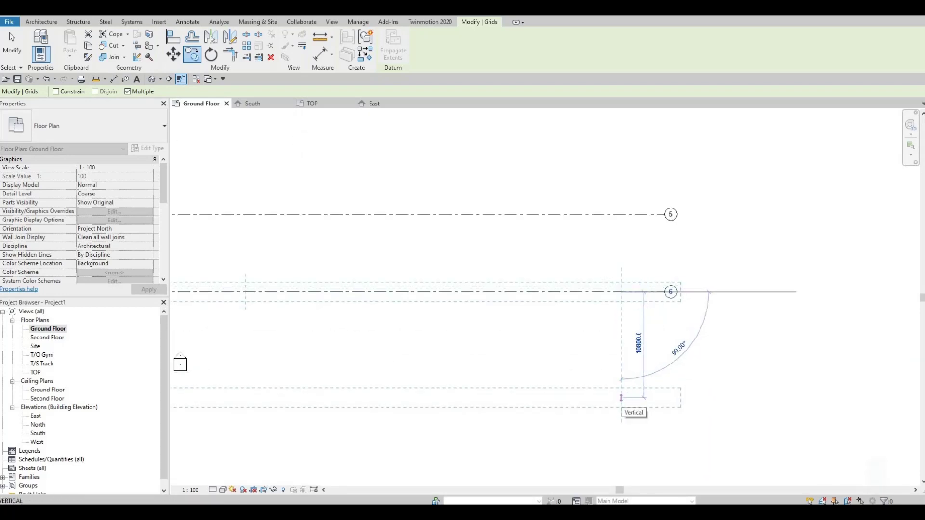
pyautogui.write('11300')
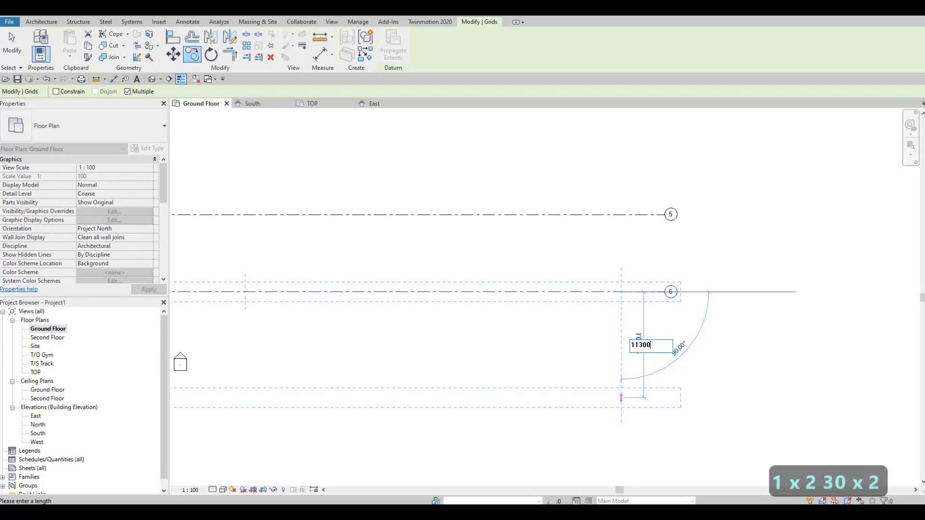
pyautogui.press('Return')
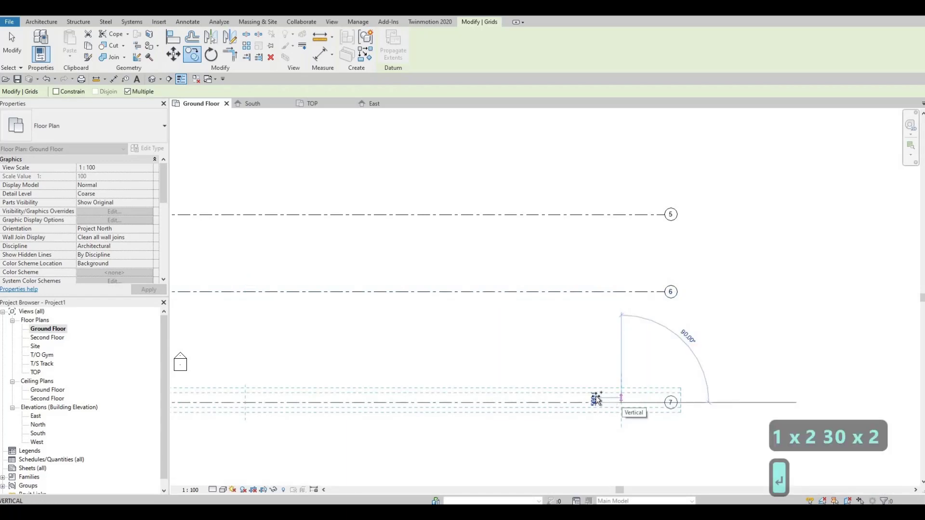
pyautogui.press('Escape')
pyautogui.press('Escape')
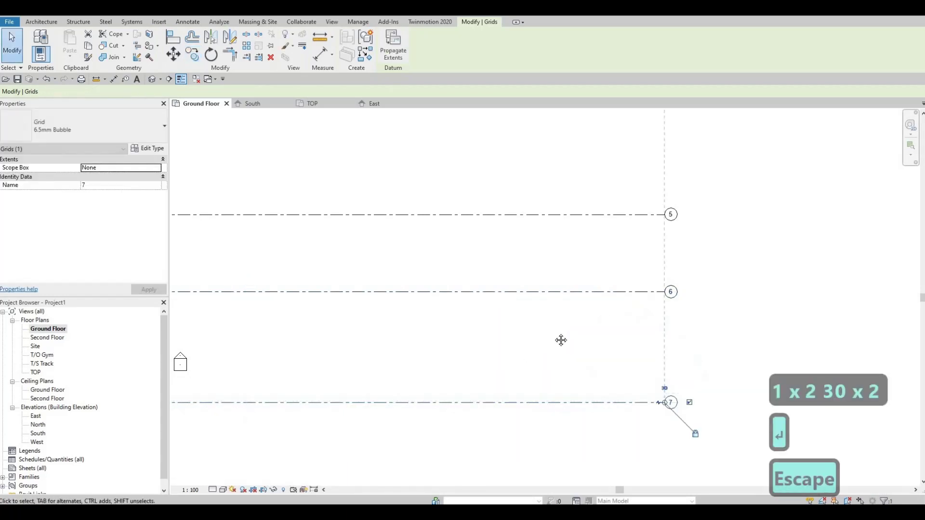
pyautogui.scroll(-3, 376, 288)
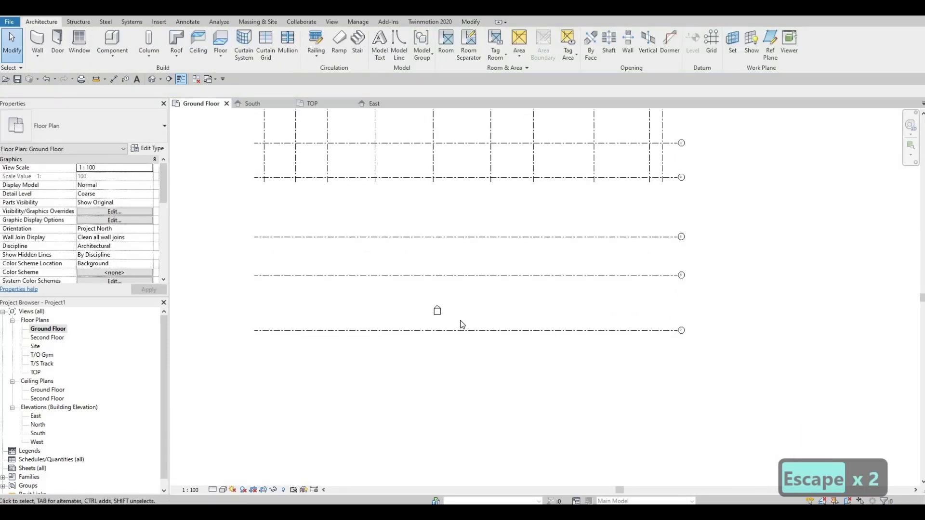
# Move the lower elevation marker down and extend grid A's bottom end below grid 7
pyautogui.moveTo(440, 331); pyautogui.dragTo(440, 399)
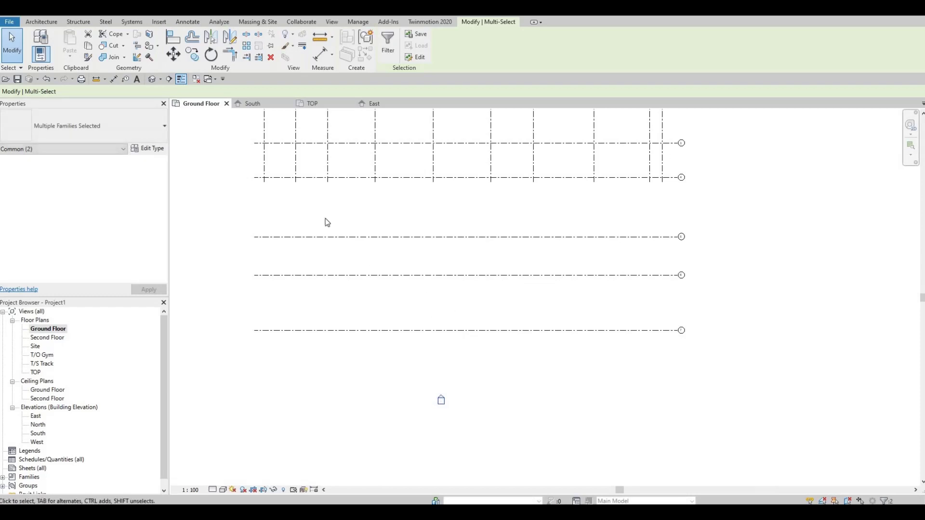
pyautogui.scroll(-1, 288, 188)
pyautogui.press('Escape')
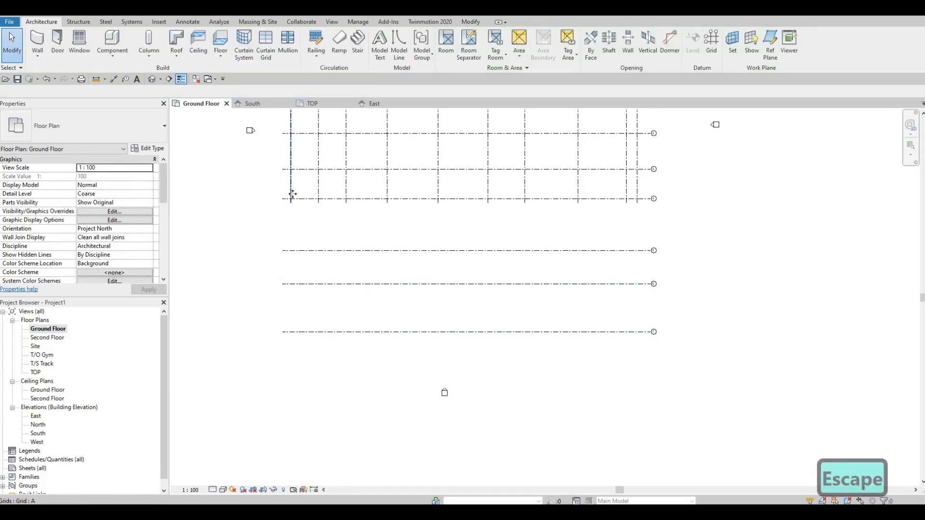
pyautogui.click(291, 200)
pyautogui.moveTo(291, 237); pyautogui.dragTo(296, 370)
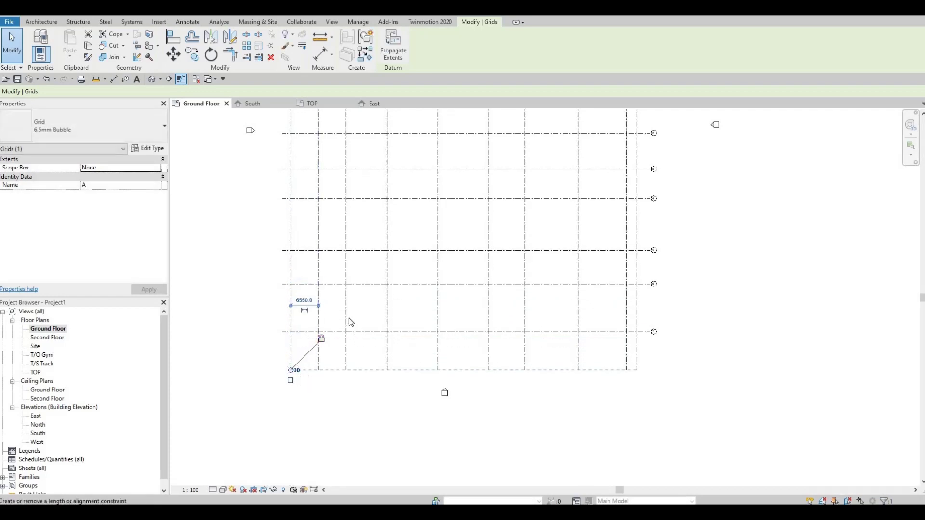
pyautogui.press('Escape')
pyautogui.press('Escape')
# Move the left and right elevation markers outside the grid lines
pyautogui.moveTo(265, 181); pyautogui.dragTo(415, 247, button='middle')
pyautogui.scroll(-3, 415, 248)
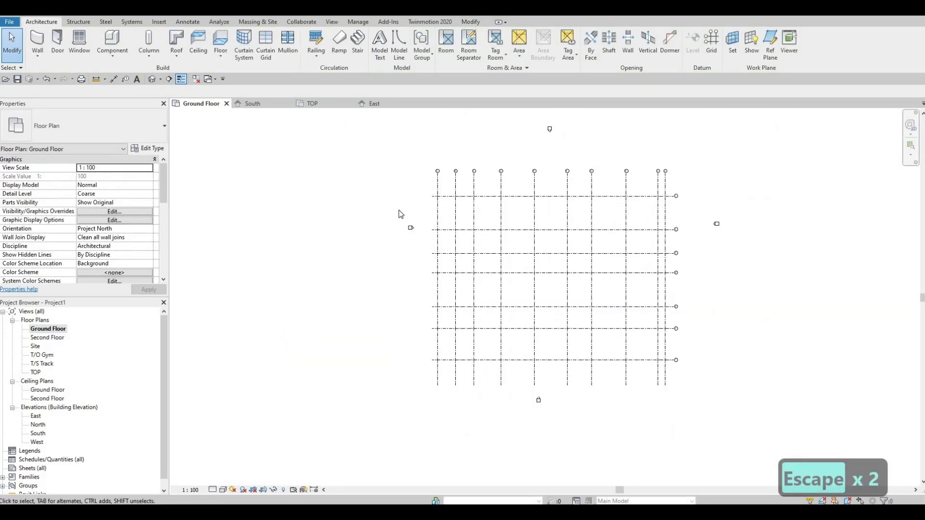
pyautogui.scroll(2, 415, 247)
pyautogui.moveTo(417, 261); pyautogui.dragTo(380, 198)
pyautogui.moveTo(368, 301); pyautogui.dragTo(359, 311)
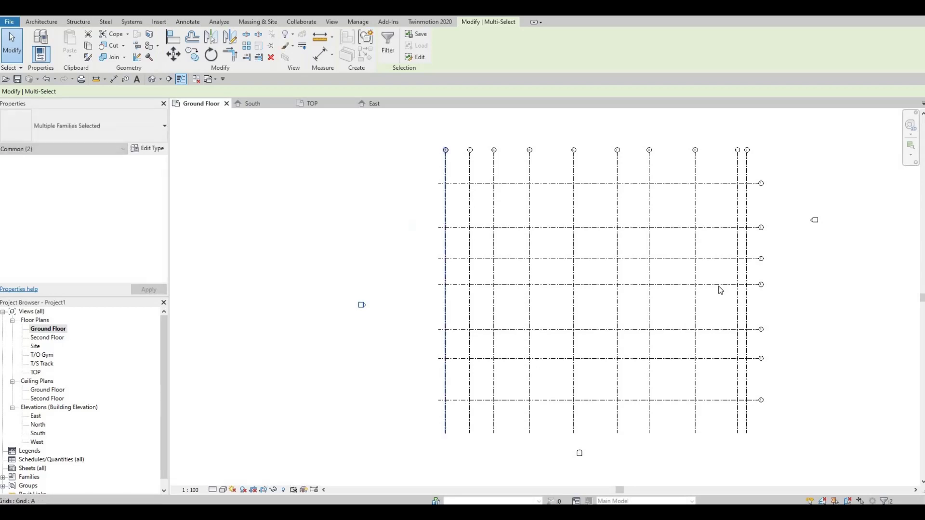
pyautogui.scroll(5, 718, 284)
pyautogui.scroll(-5, 744, 260)
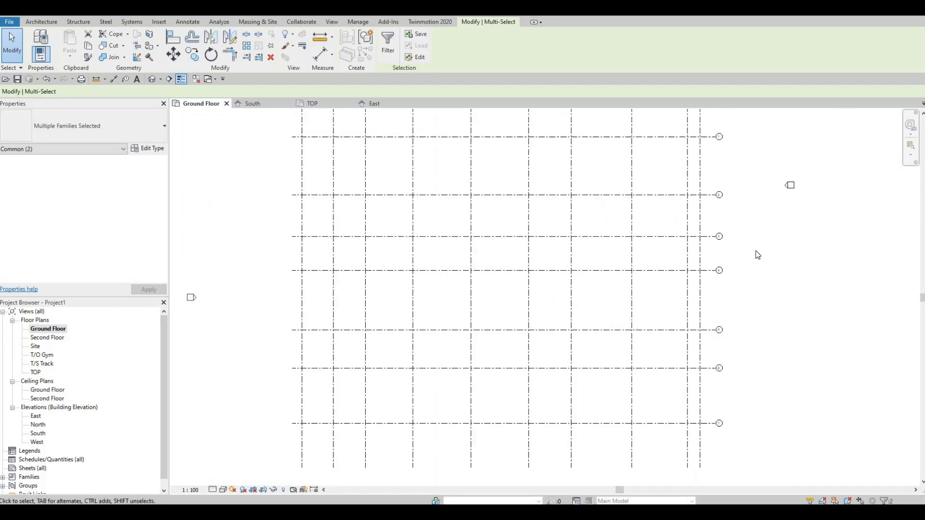
pyautogui.moveTo(815, 242); pyautogui.dragTo(758, 183)
pyautogui.moveTo(793, 273)
pyautogui.mouseDown()
pyautogui.moveTo(794, 291)
pyautogui.moveTo(761, 295)
pyautogui.mouseUp()
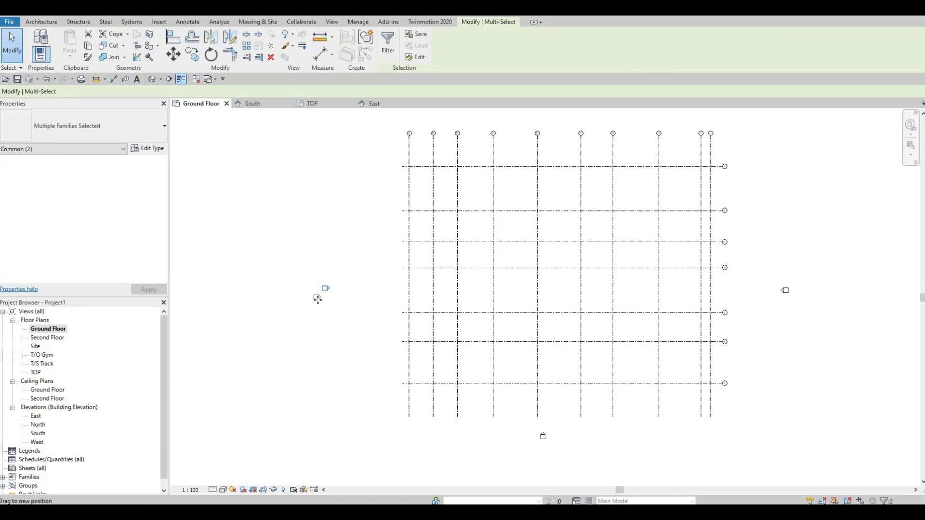
# Drop the elevation marker in place and extend the horizontal grids' left ends
pyautogui.moveTo(318, 299); pyautogui.dragTo(309, 308)
pyautogui.press('Escape')
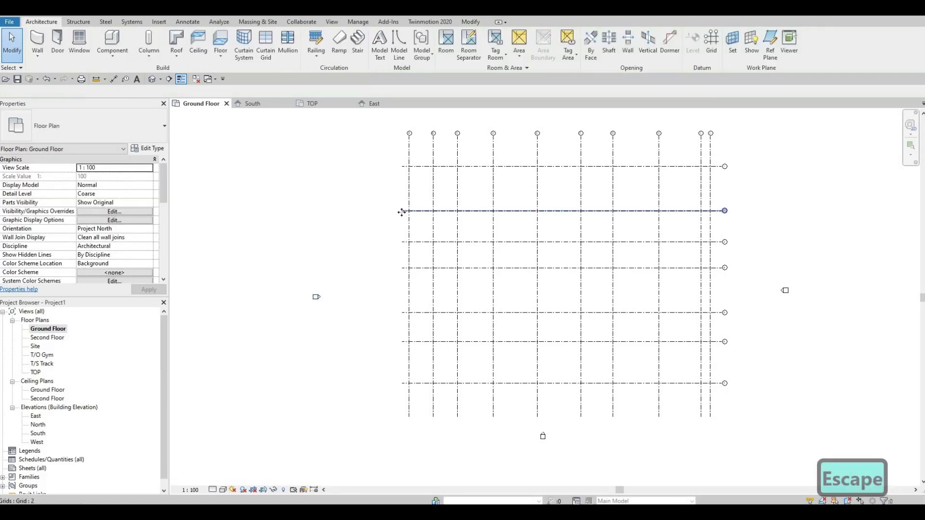
pyautogui.click(393, 208)
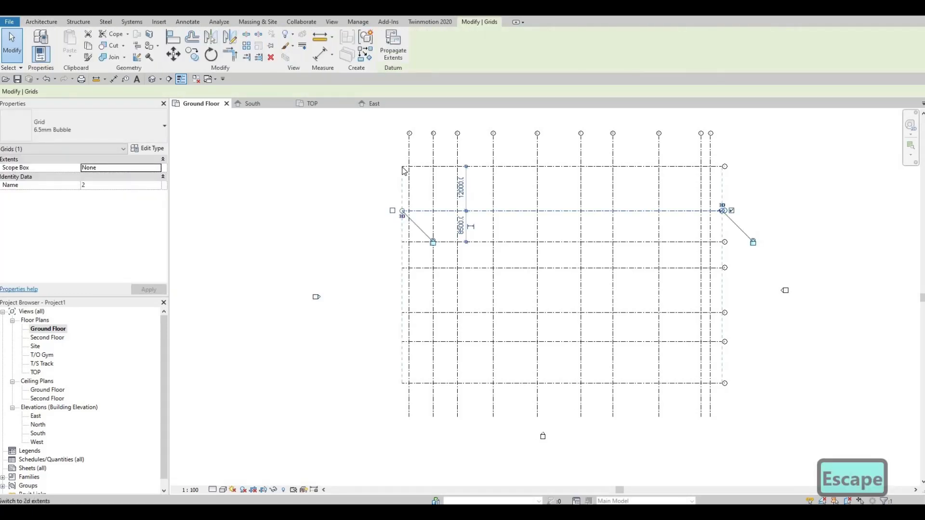
pyautogui.click(378, 169)
pyautogui.moveTo(371, 170); pyautogui.dragTo(340, 170)
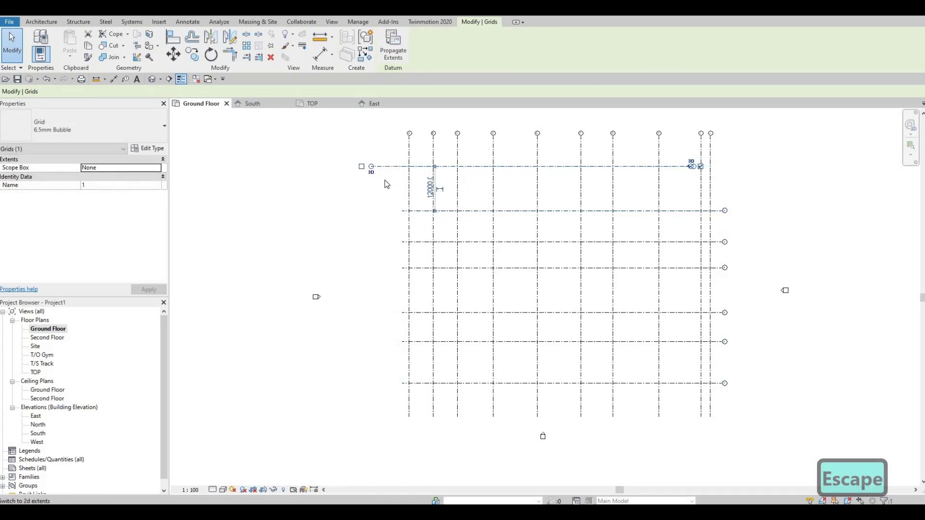
pyautogui.hotkey('ctrl', 'z')
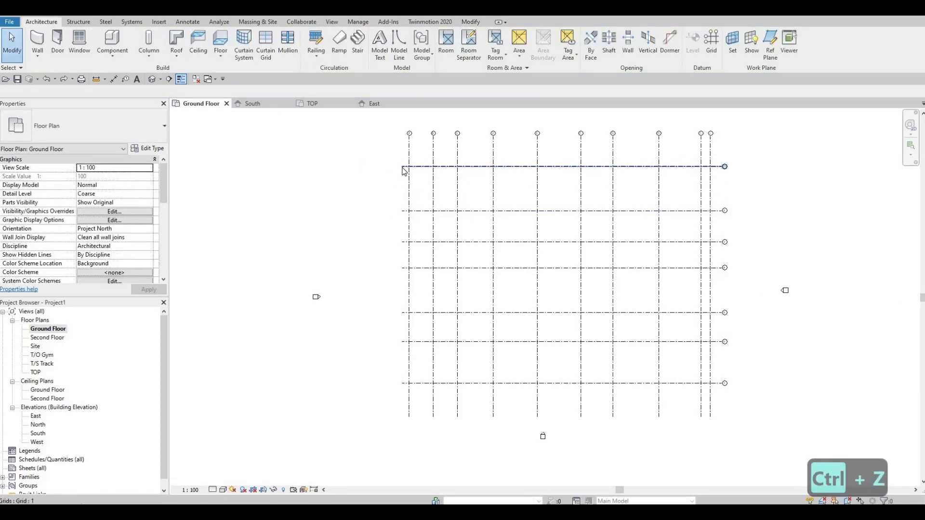
pyautogui.click(402, 170)
pyautogui.scroll(2, 402, 169)
pyautogui.moveTo(403, 166); pyautogui.dragTo(352, 166)
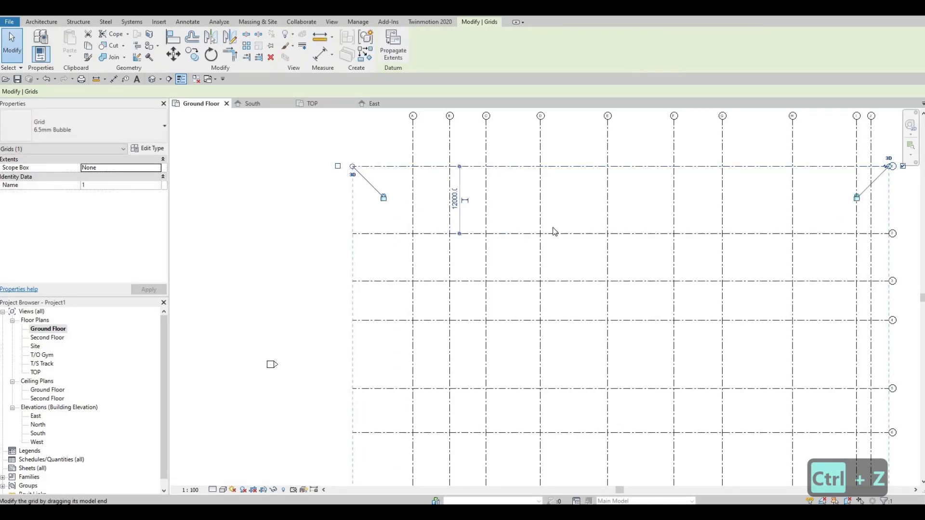
pyautogui.scroll(-2, 509, 241)
pyautogui.press('Escape')
pyautogui.press('Escape')
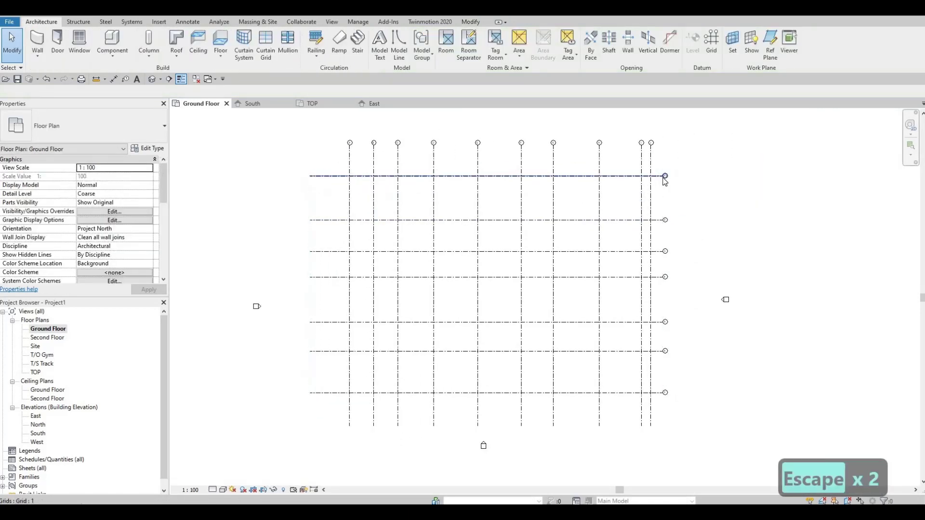
# Extend the horizontal grids' right ends further past grid J
pyautogui.click(664, 177)
pyautogui.scroll(2, 664, 177)
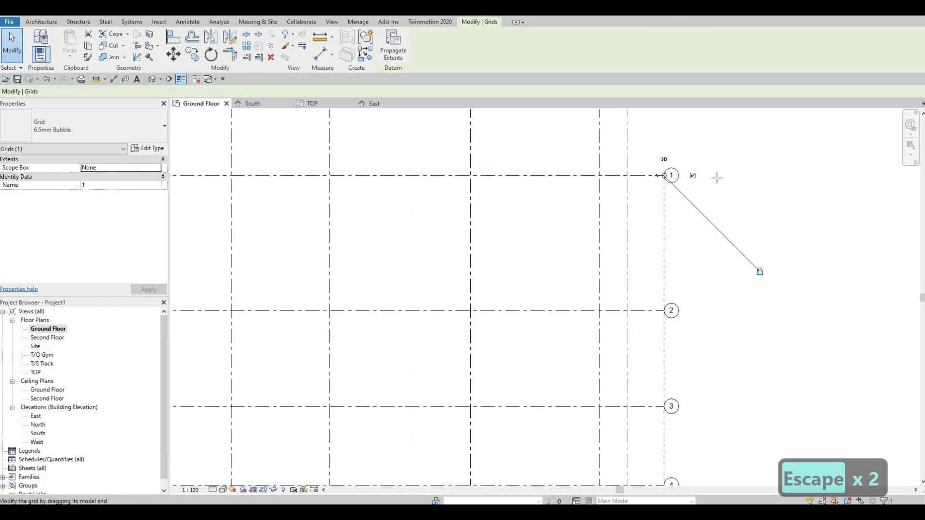
pyautogui.moveTo(665, 176); pyautogui.dragTo(741, 177)
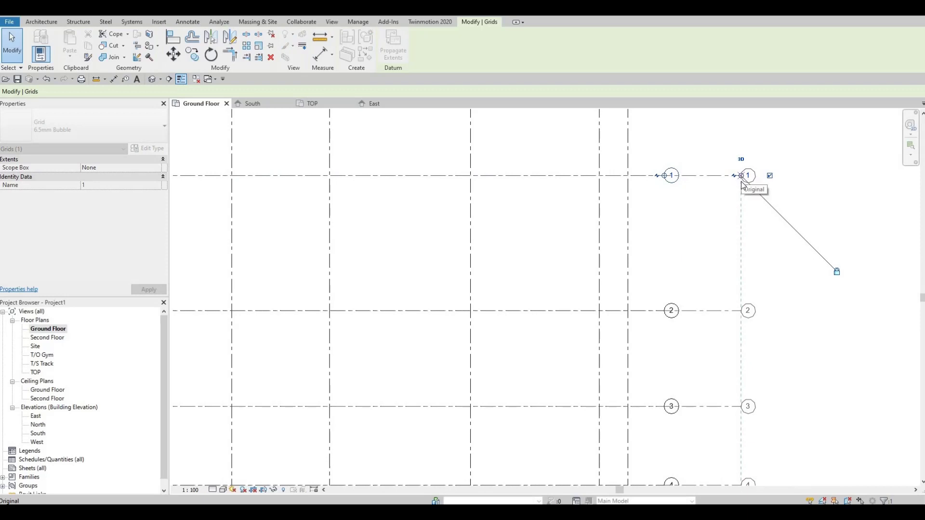
pyautogui.press('Escape')
pyautogui.press('Escape')
pyautogui.scroll(-4, 698, 221)
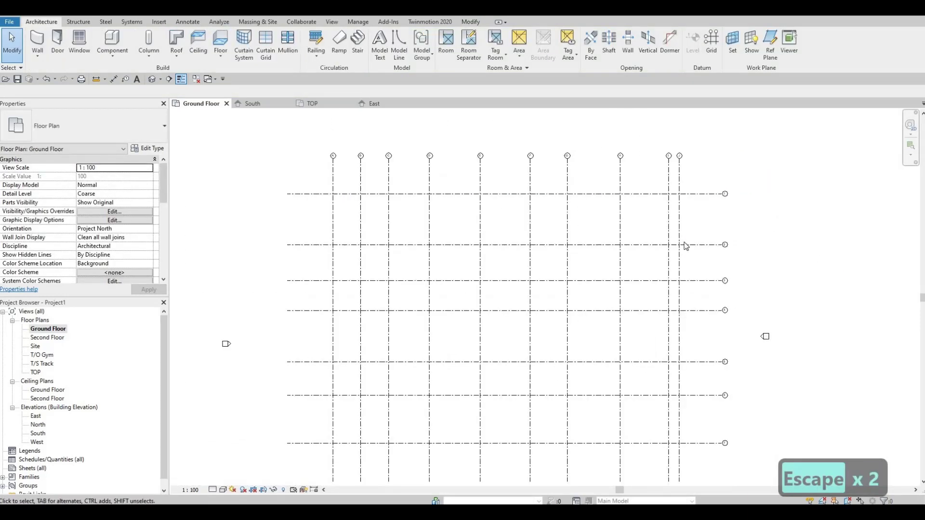
pyautogui.scroll(-2, 685, 245)
pyautogui.press('F1')
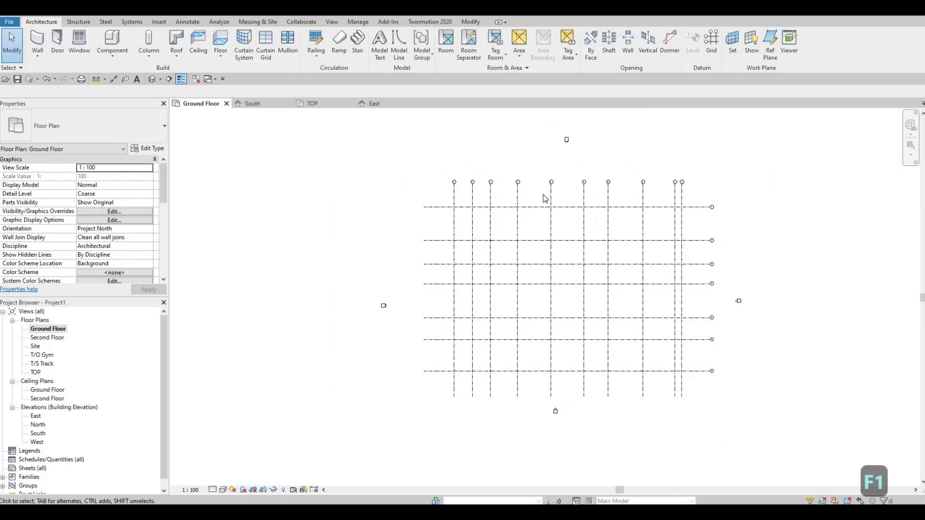
pyautogui.scroll(1, 526, 196)
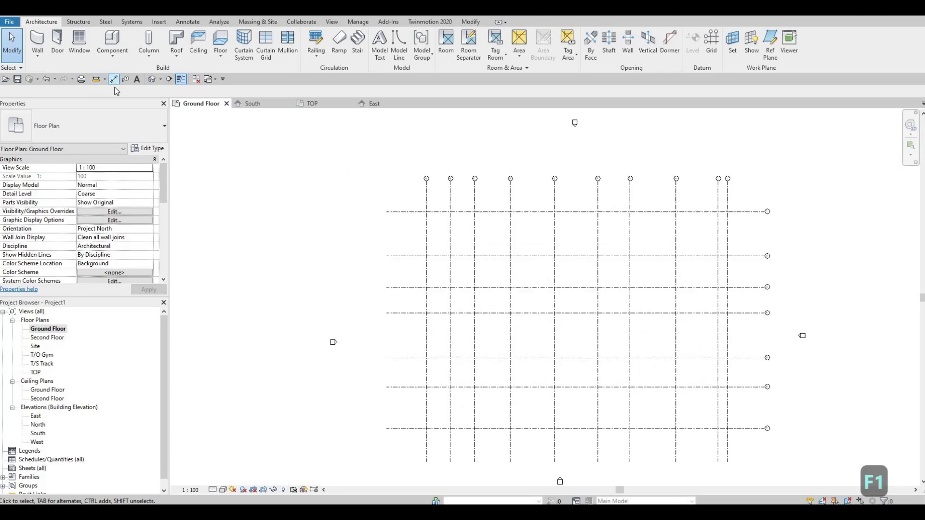
# Start an aligned dimension chain across vertical grids A through E
pyautogui.press('d')
pyautogui.press('i')
pyautogui.scroll(2, 410, 196)
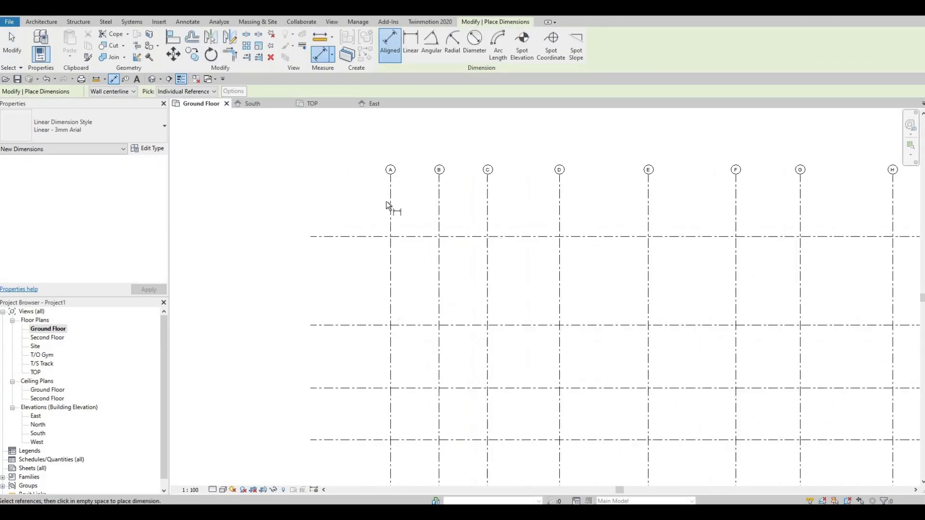
pyautogui.click(389, 193)
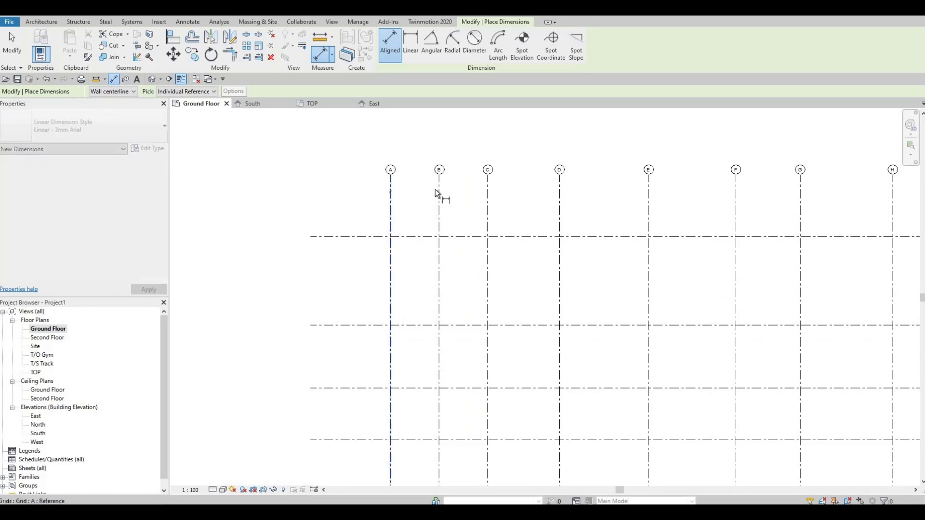
pyautogui.click(439, 190)
pyautogui.click(487, 194)
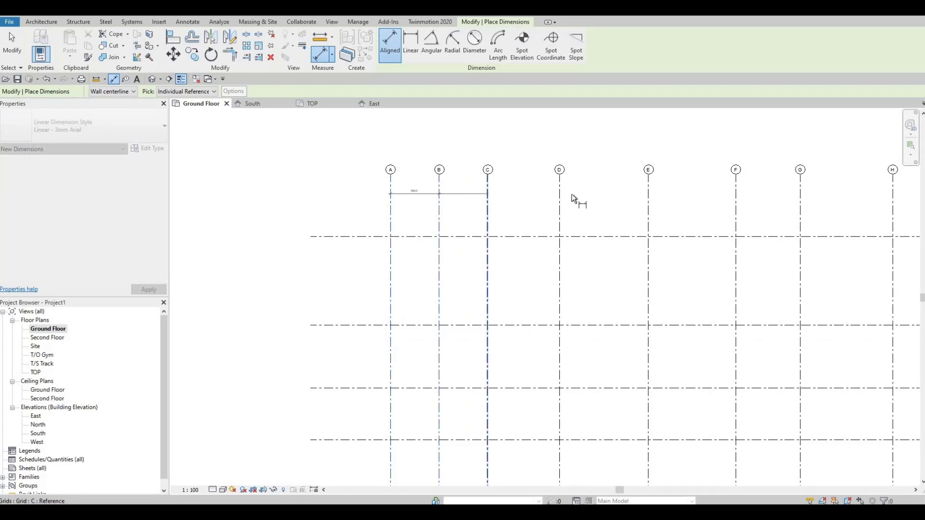
pyautogui.click(560, 196)
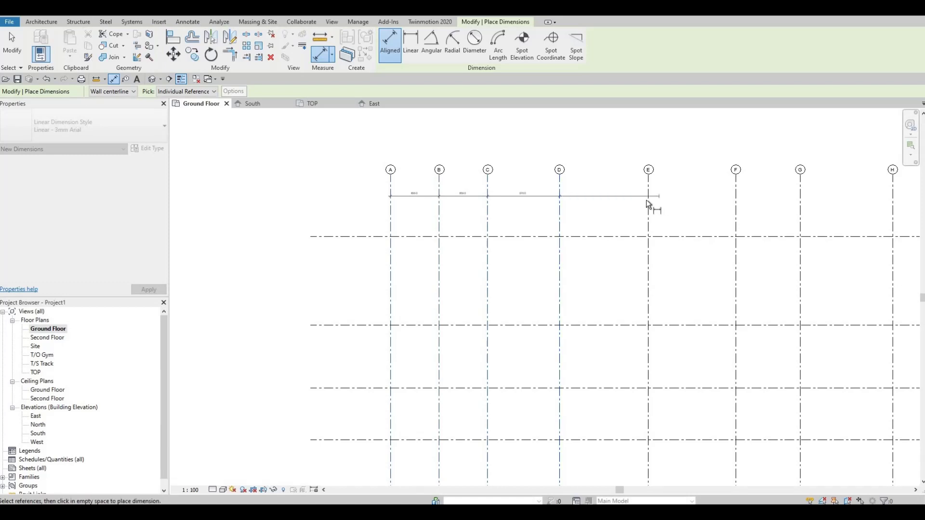
pyautogui.click(648, 199)
# Continue the chain through grids F to J and place it above the grid
pyautogui.moveTo(736, 203); pyautogui.dragTo(501, 188, button='middle')
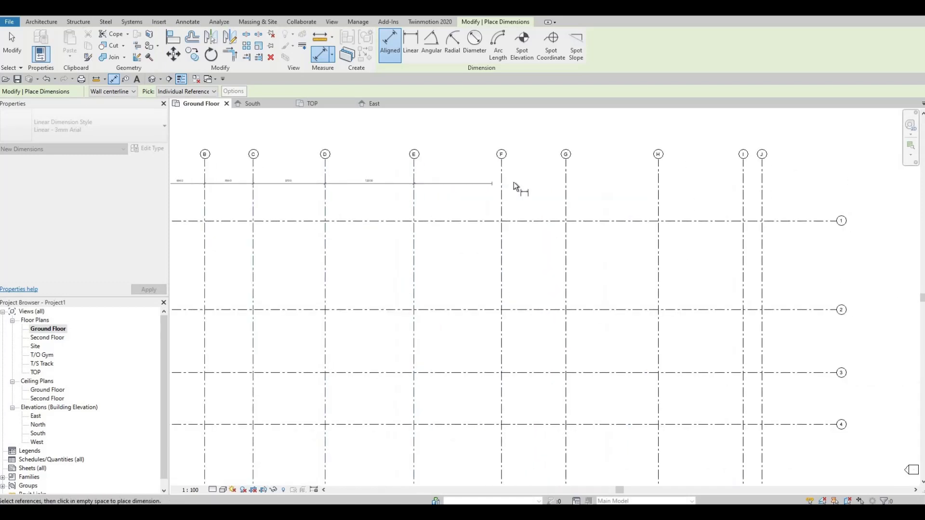
pyautogui.click(502, 187)
pyautogui.click(565, 189)
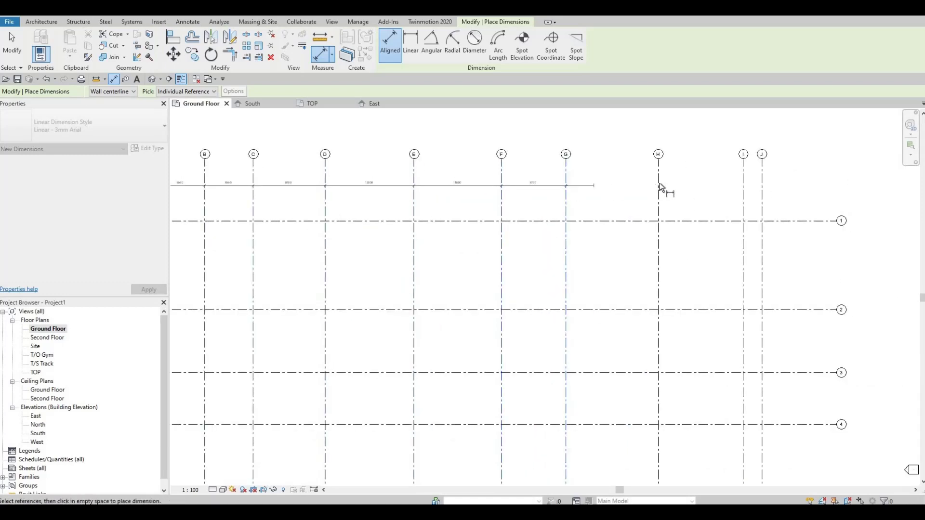
pyautogui.click(658, 189)
pyautogui.click(743, 193)
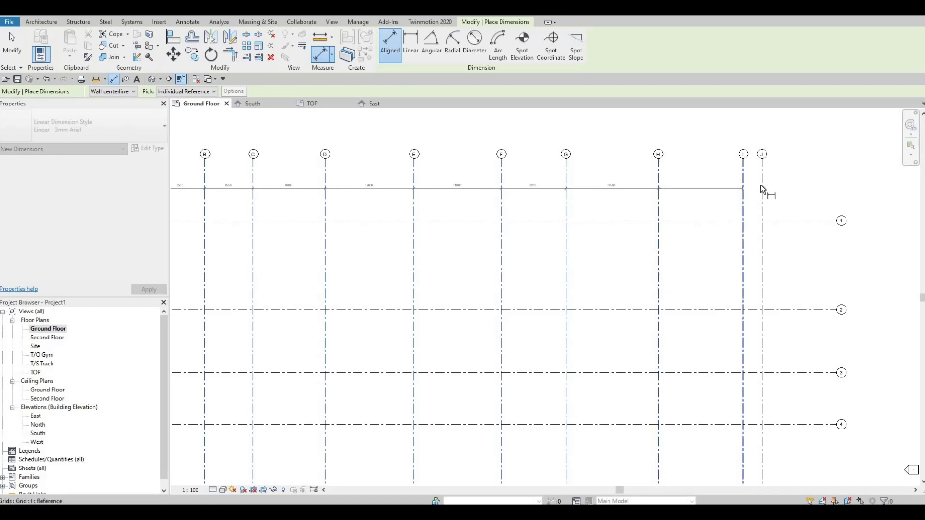
pyautogui.click(763, 191)
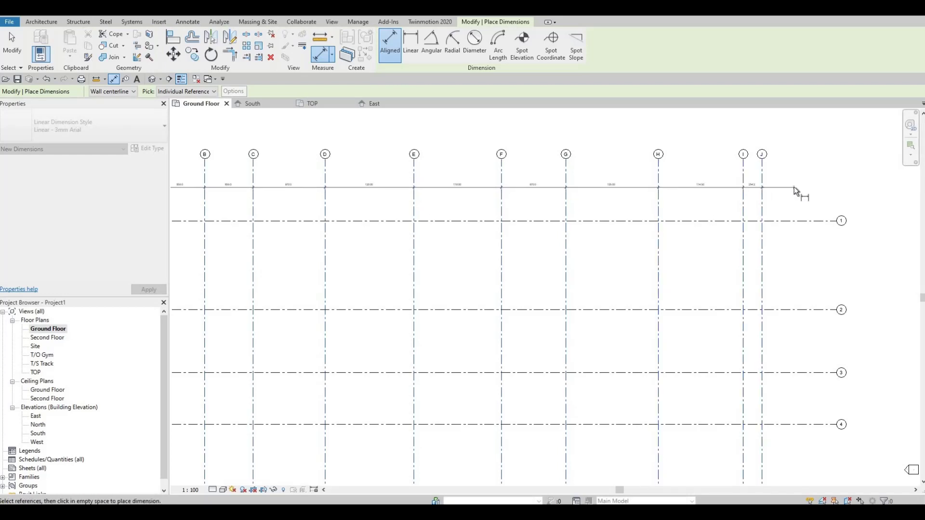
pyautogui.click(417, 210)
pyautogui.scroll(3, 403, 180)
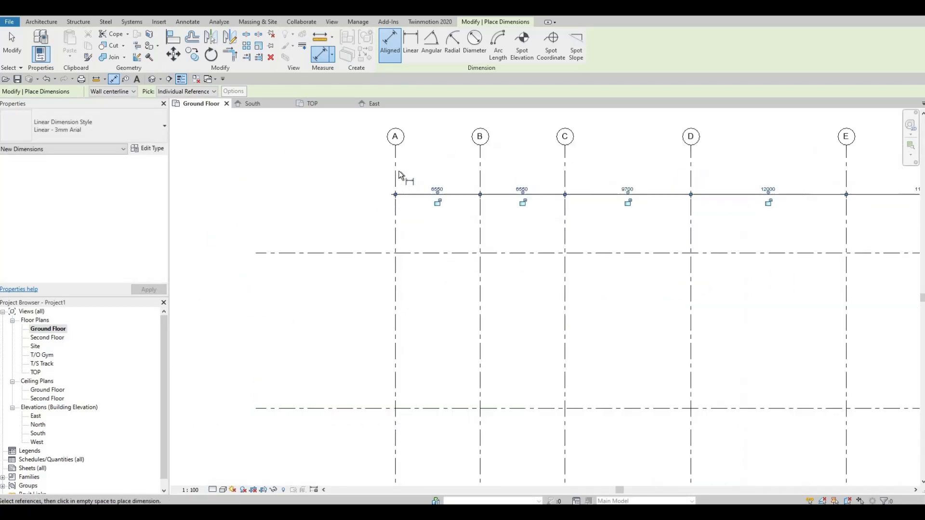
pyautogui.click(395, 198)
pyautogui.scroll(-4, 652, 188)
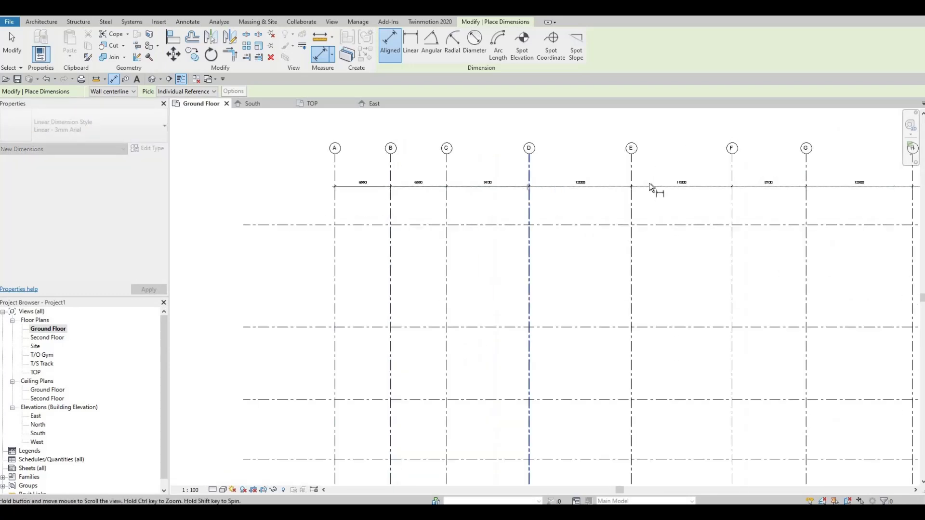
pyautogui.scroll(2, 840, 178)
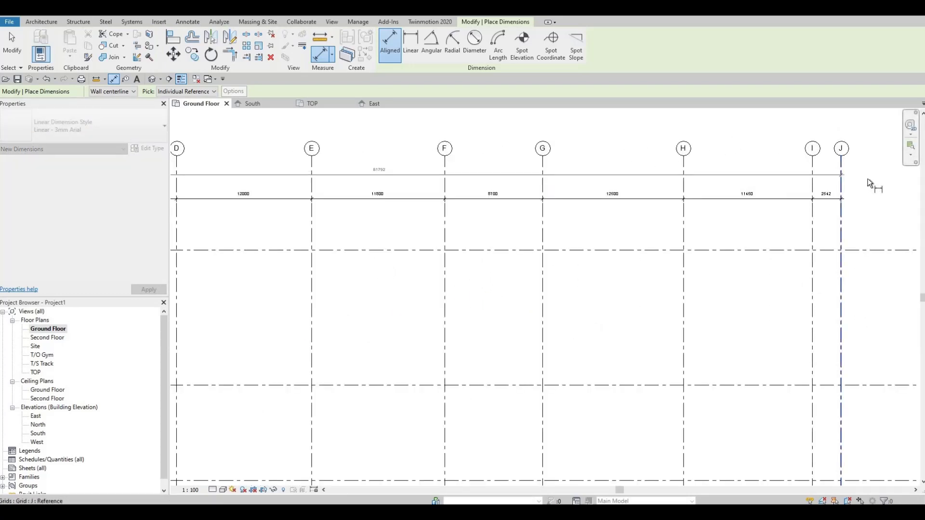
# Place the overall A–J width dimension and chain-dimension horizontal grids 1 through 7
pyautogui.click(869, 180)
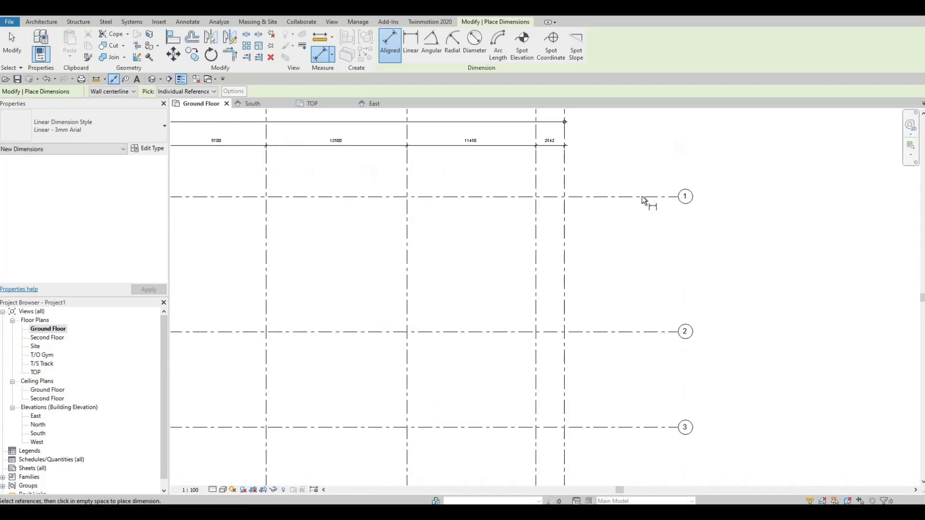
pyautogui.click(636, 331)
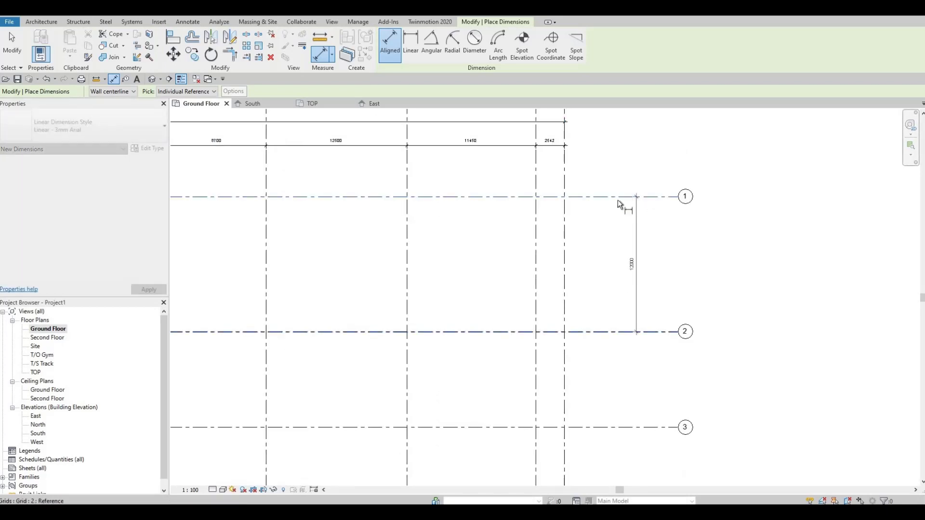
pyautogui.moveTo(623, 246); pyautogui.dragTo(602, 36, button='middle')
pyautogui.click(622, 292)
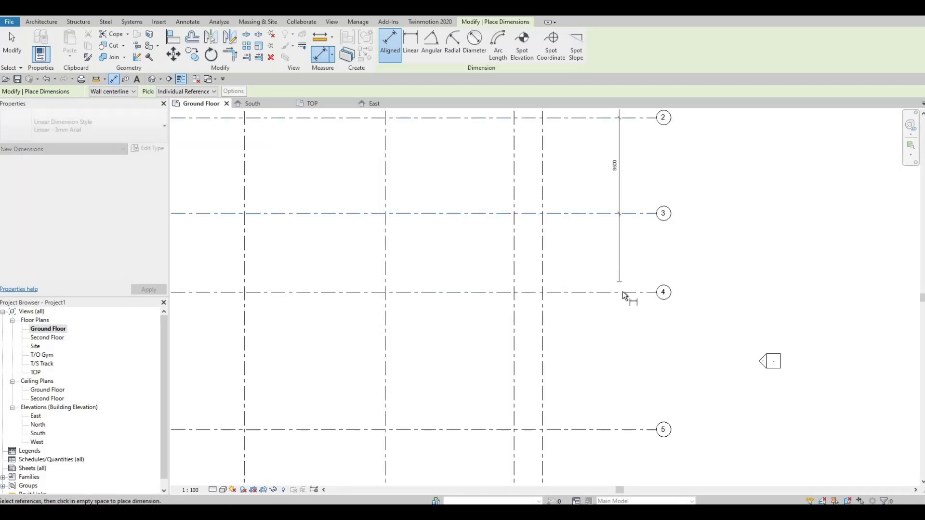
pyautogui.moveTo(616, 428); pyautogui.dragTo(580, 319, button='middle')
pyautogui.click(593, 327)
pyautogui.moveTo(592, 407); pyautogui.dragTo(582, 319, button='middle')
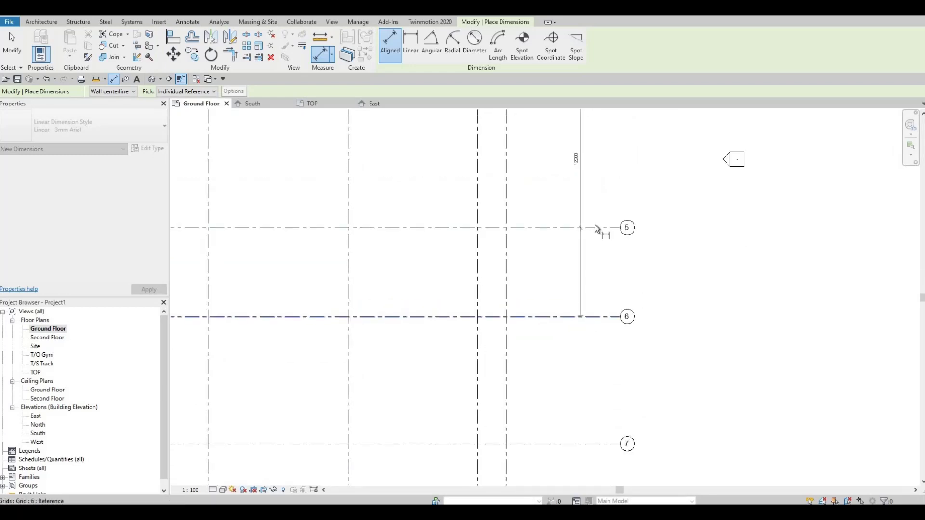
pyautogui.click(585, 316)
pyautogui.moveTo(588, 451); pyautogui.dragTo(579, 354, button='middle')
pyautogui.click(580, 350)
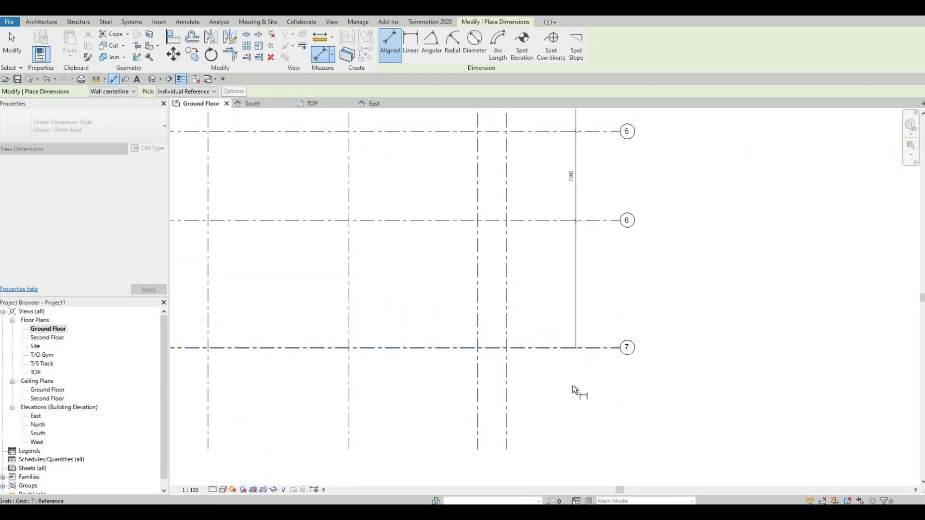
pyautogui.press('Escape')
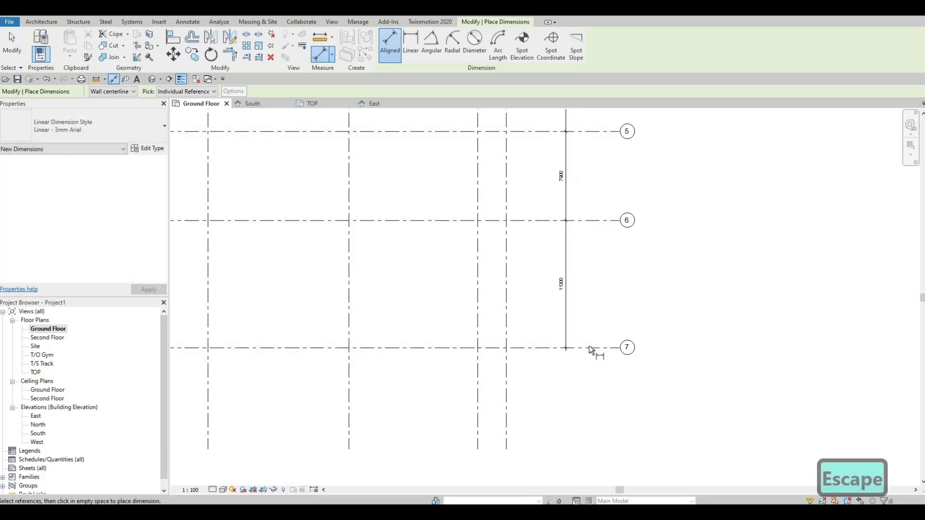
# Begin an overall dimension from grid 1 on the right side, then exit dimensioning
pyautogui.scroll(-3, 597, 309)
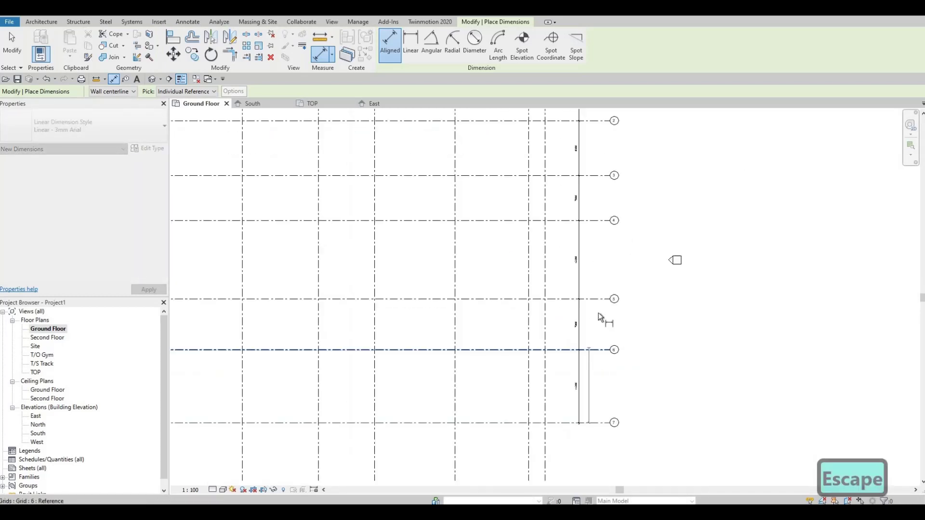
pyautogui.scroll(4, 593, 248)
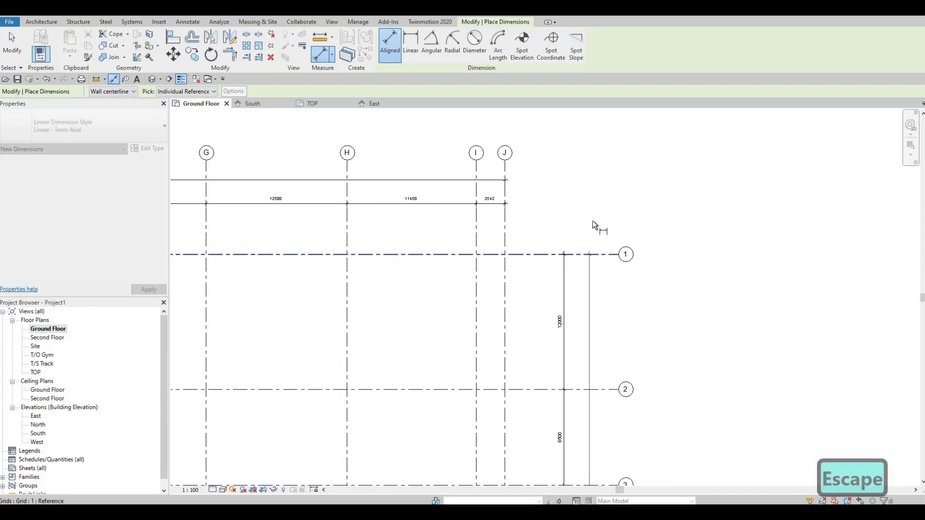
pyautogui.click(592, 221)
pyautogui.scroll(-3, 563, 303)
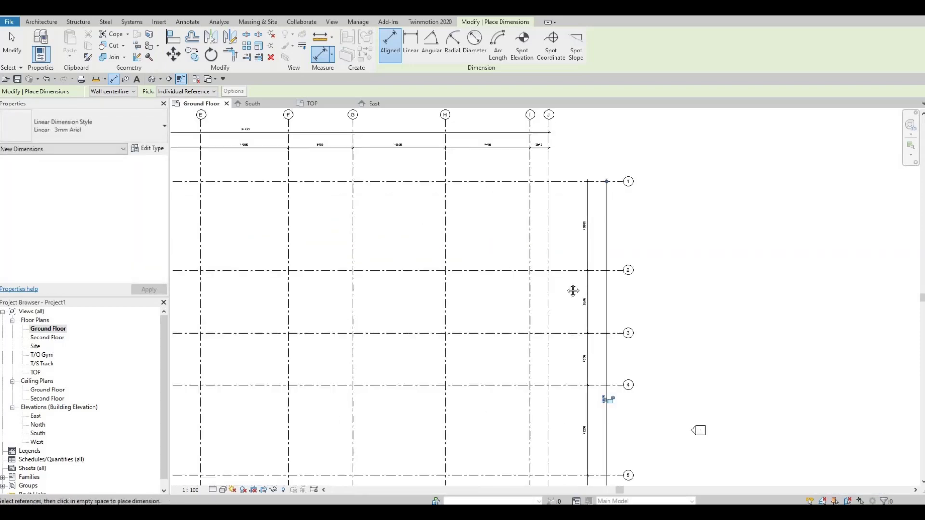
pyautogui.press('Escape')
pyautogui.press('Escape')
pyautogui.scroll(-2, 522, 282)
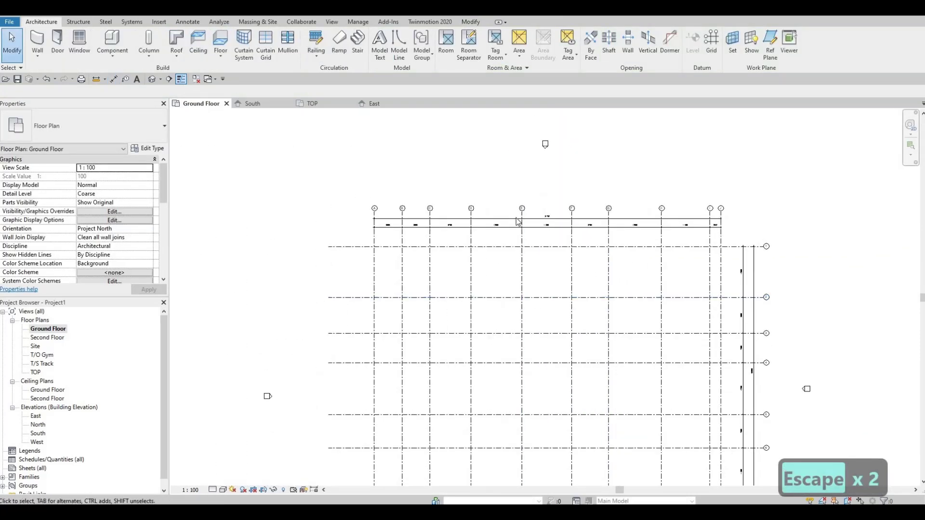
# Turn on the lower-end label bubble for vertical grid A
pyautogui.scroll(-3, 511, 212)
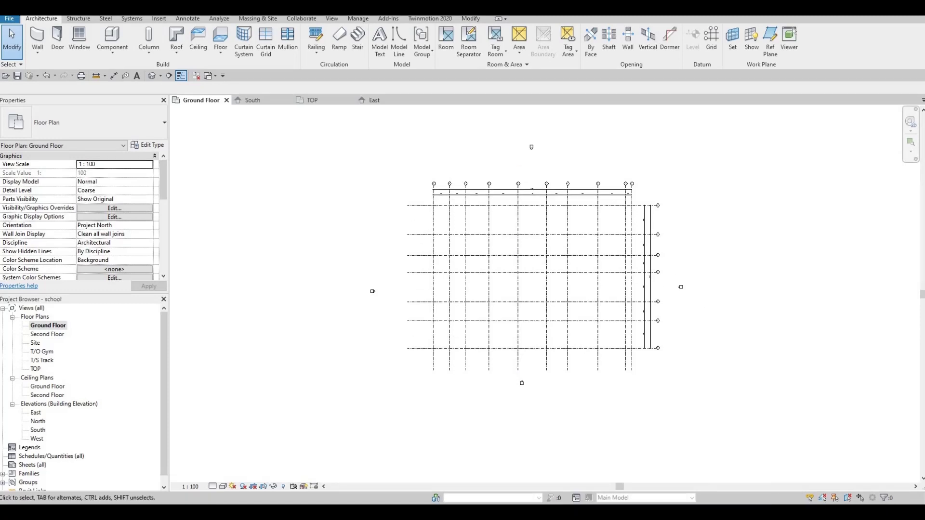
pyautogui.scroll(3, 449, 377)
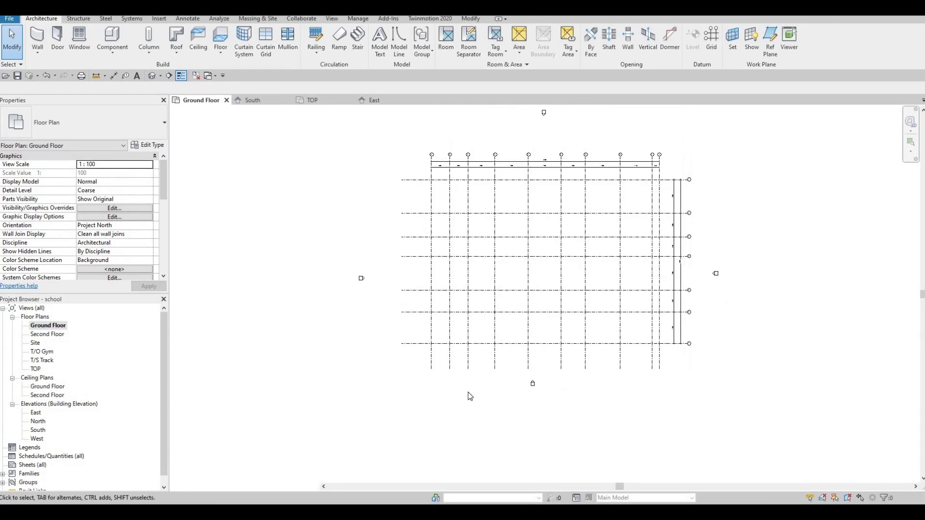
pyautogui.scroll(1, 463, 399)
pyautogui.scroll(-1, 449, 396)
pyautogui.scroll(4, 448, 394)
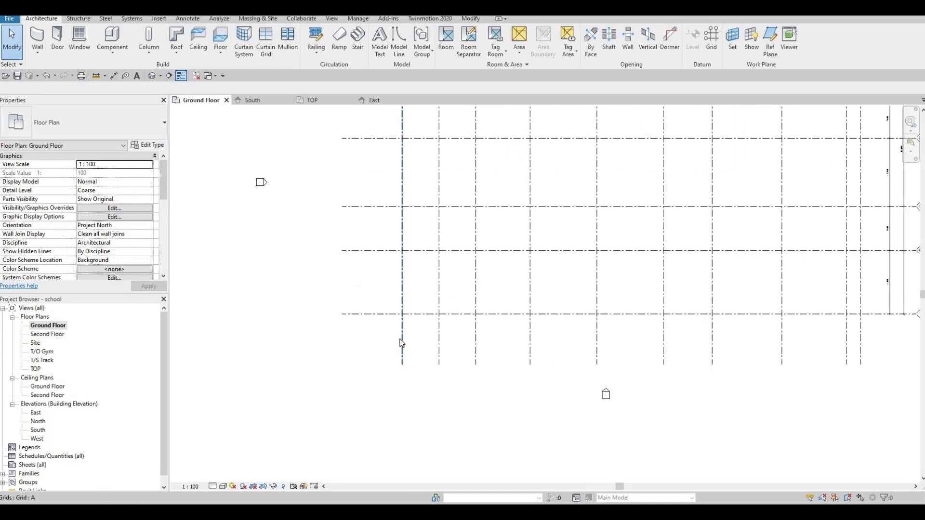
pyautogui.click(401, 344)
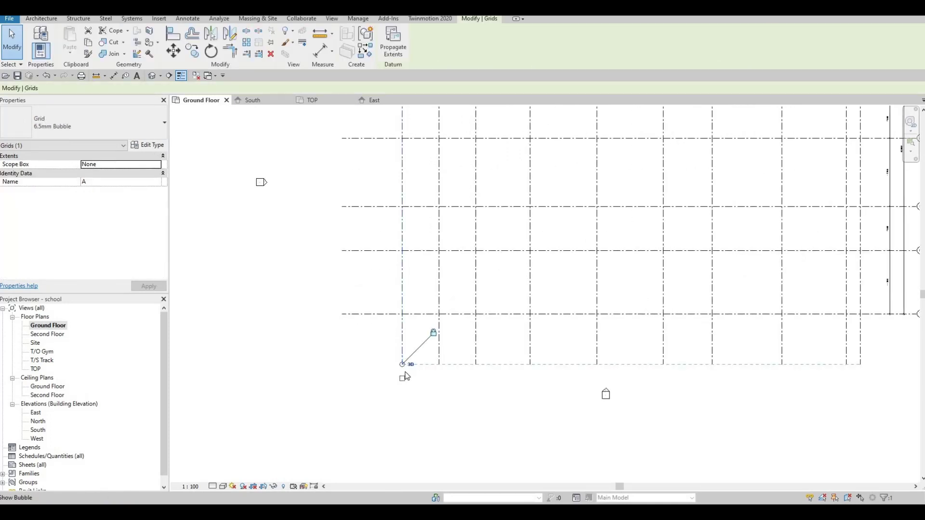
pyautogui.scroll(-3, 405, 371)
pyautogui.scroll(2, 408, 332)
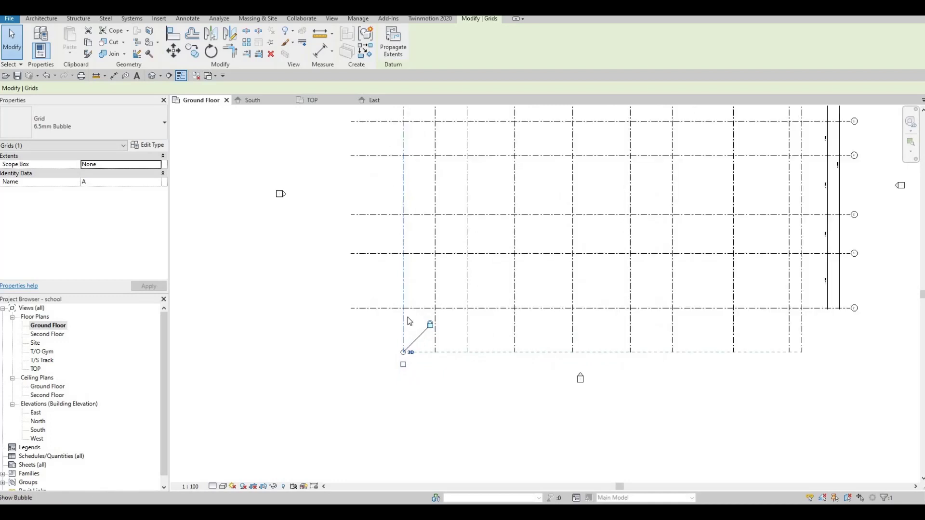
pyautogui.scroll(2, 410, 321)
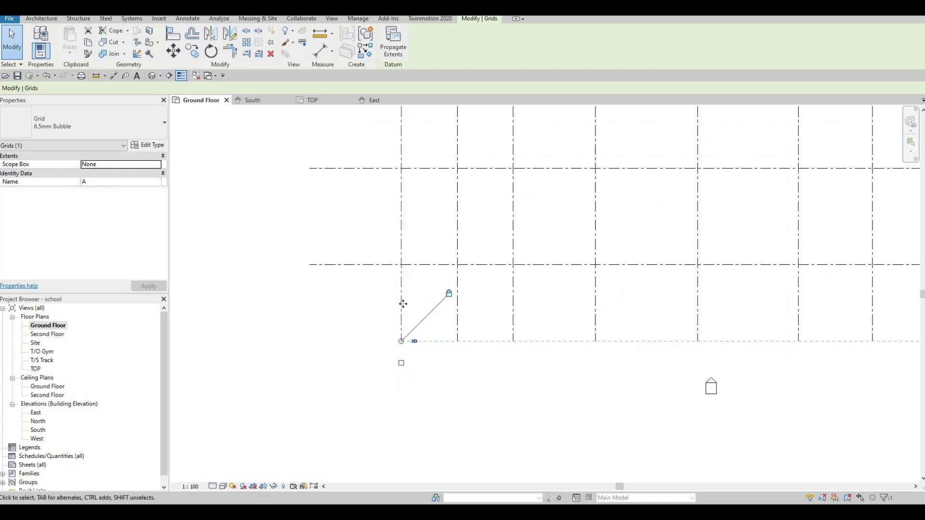
pyautogui.click(402, 364)
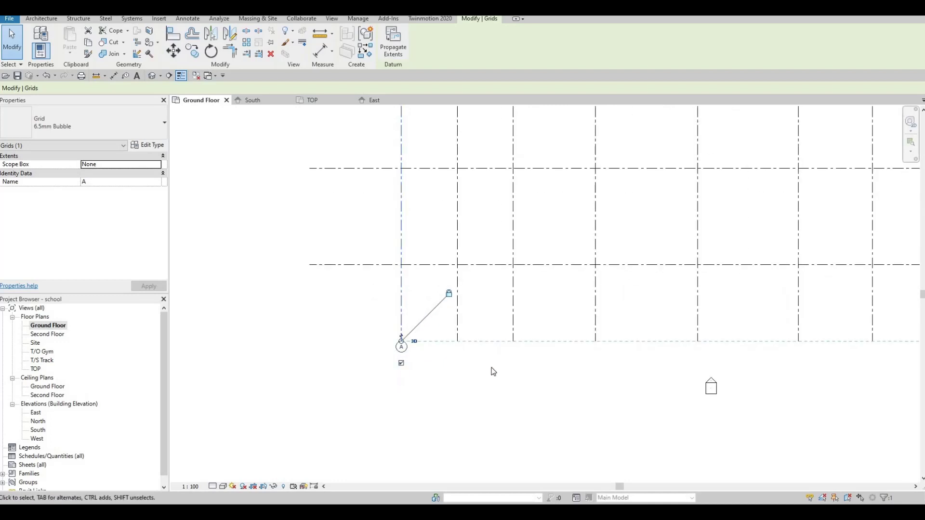
# Show the lower-end label bubbles on grids B, C and D
pyautogui.click(458, 365)
pyautogui.click(457, 363)
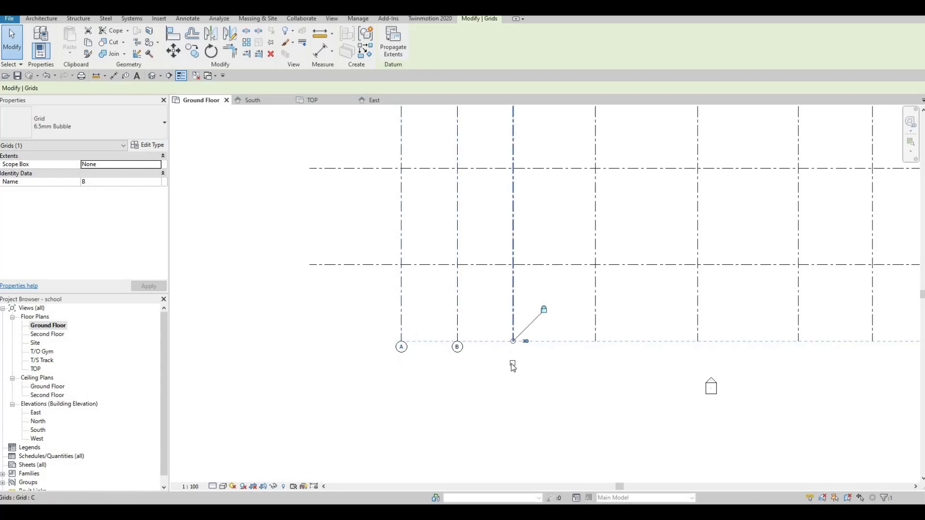
pyautogui.click(513, 364)
pyautogui.click(596, 325)
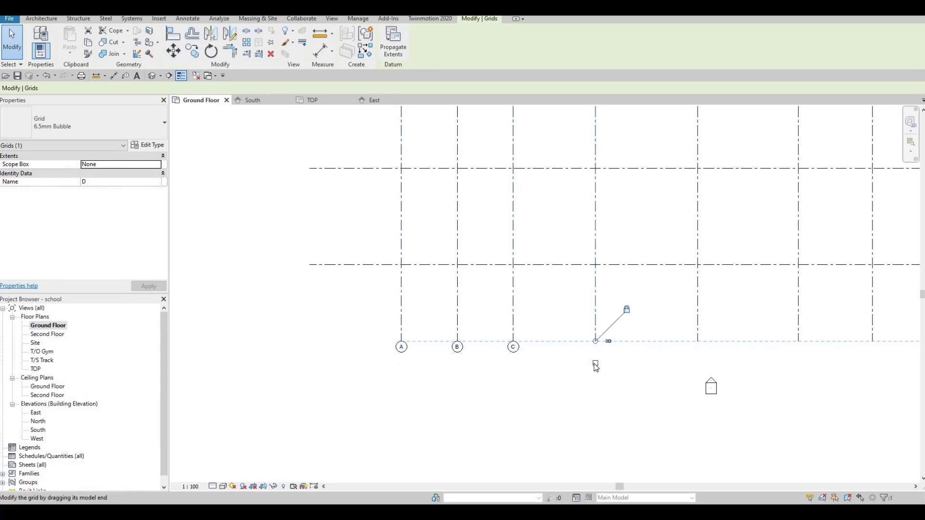
pyautogui.click(595, 364)
# Select grids E through J to show their lower bubbles, then select horizontal grid 7
pyautogui.moveTo(697, 315); pyautogui.dragTo(536, 320, button='middle')
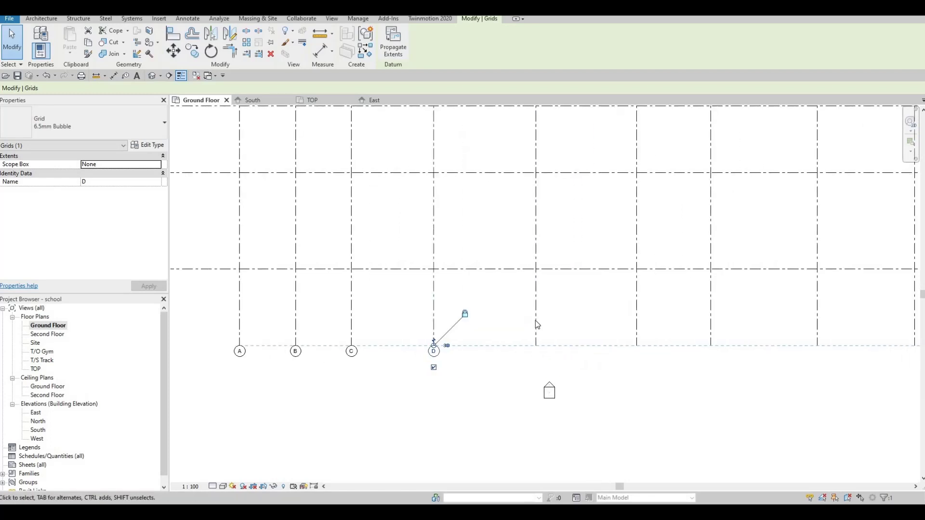
pyautogui.click(536, 346)
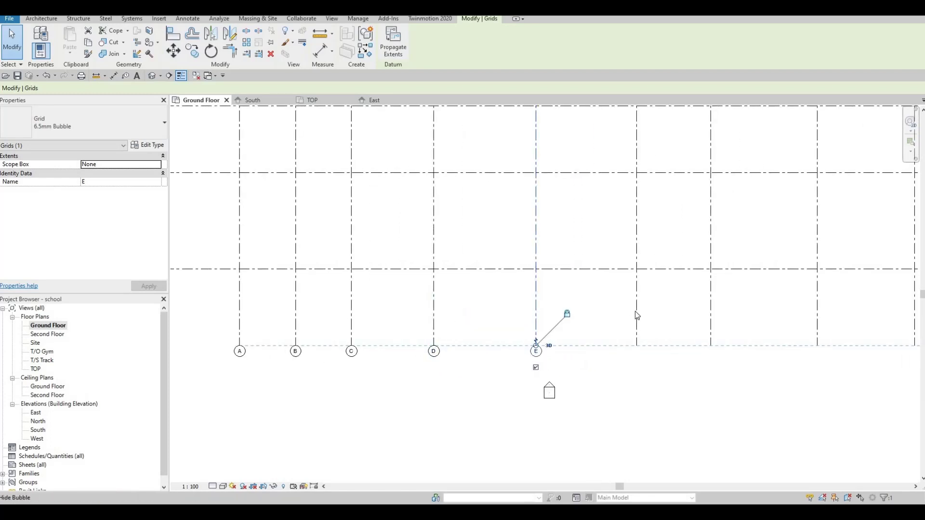
pyautogui.click(635, 359)
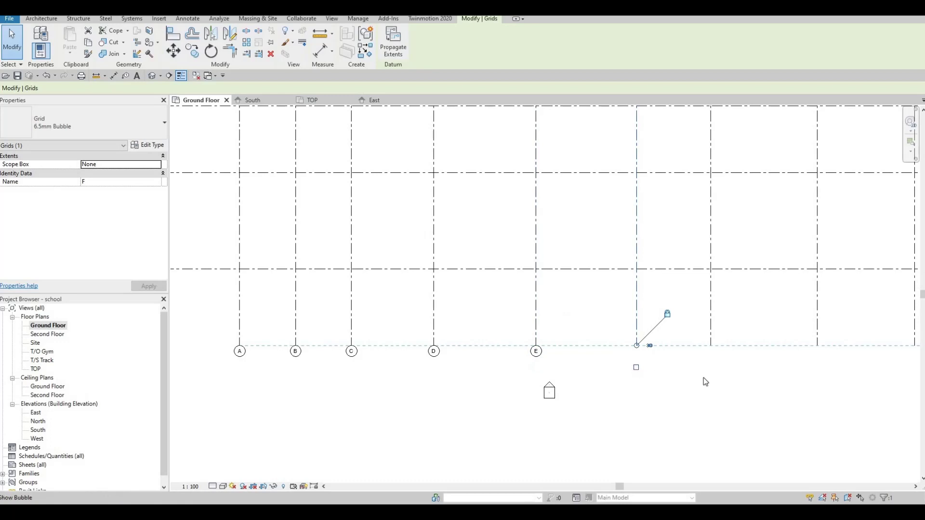
pyautogui.moveTo(706, 369); pyautogui.dragTo(536, 372, button='middle')
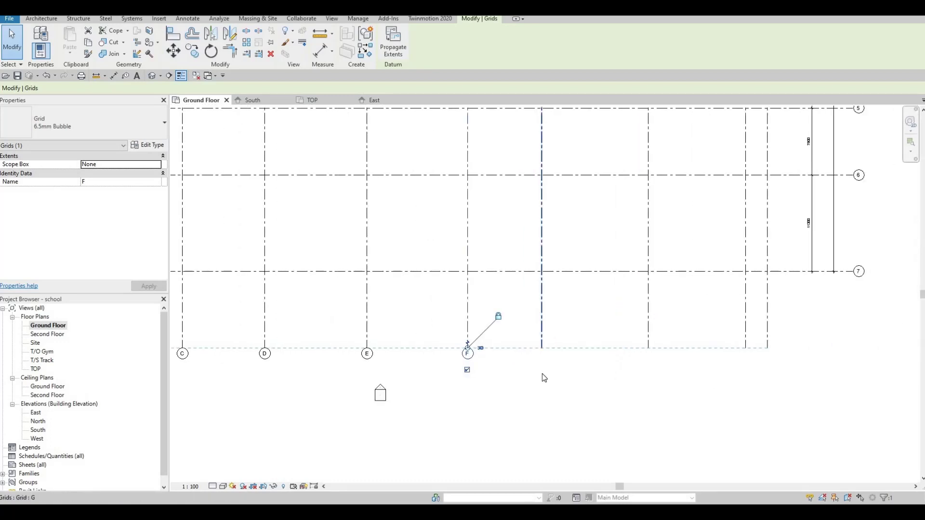
pyautogui.click(542, 374)
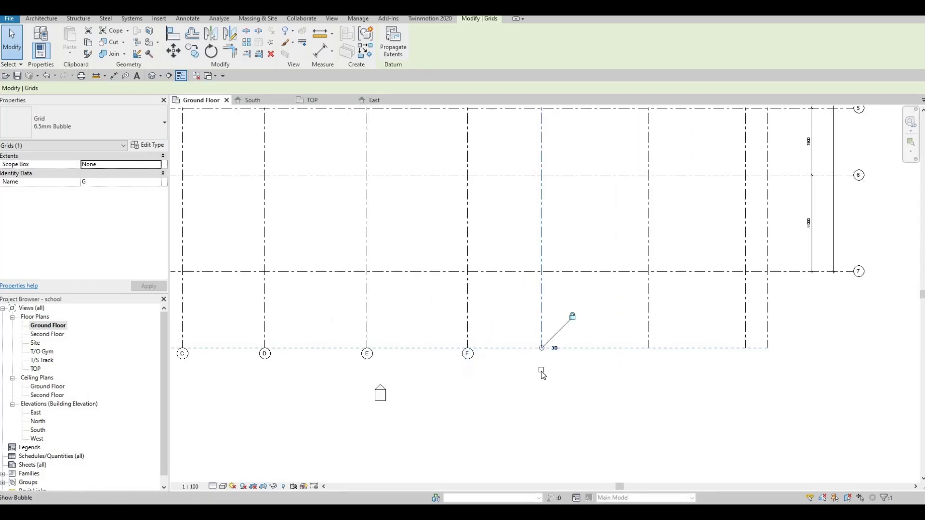
pyautogui.click(649, 365)
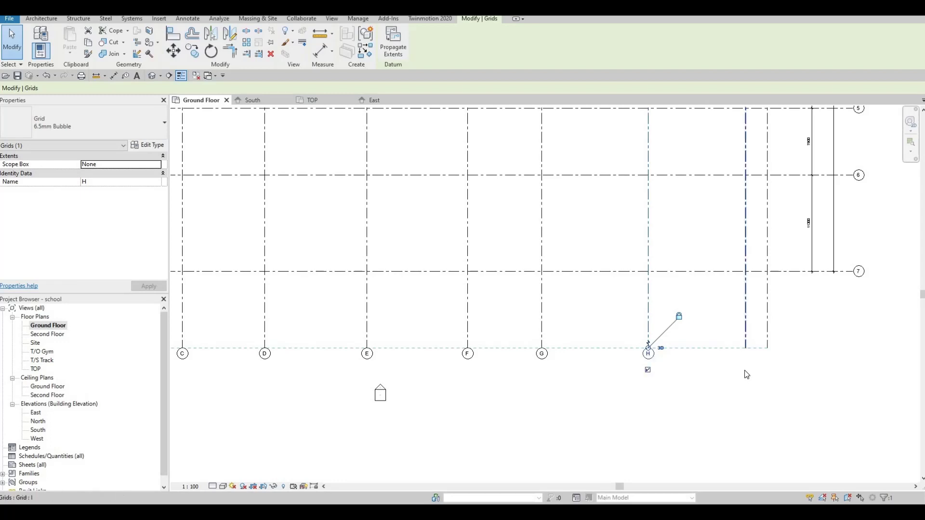
pyautogui.click(746, 356)
pyautogui.click(767, 371)
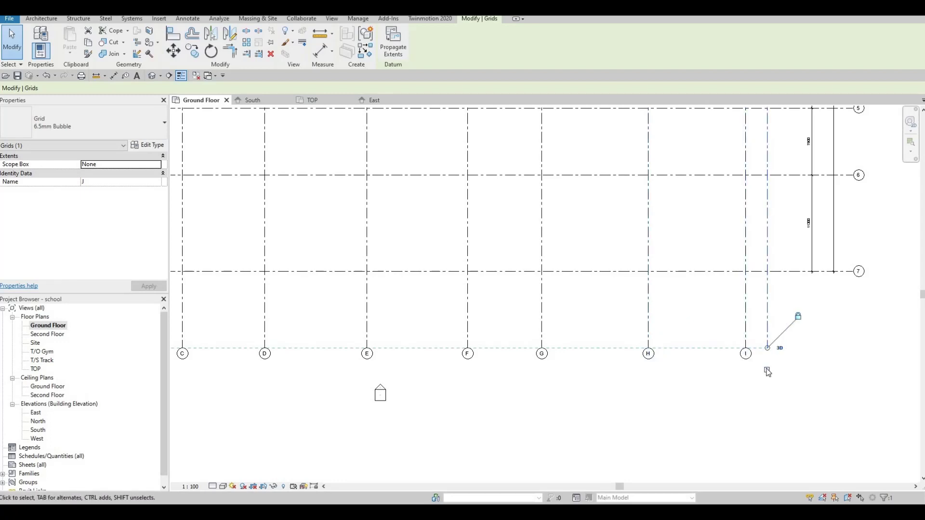
pyautogui.scroll(-3, 510, 356)
pyautogui.click(388, 355)
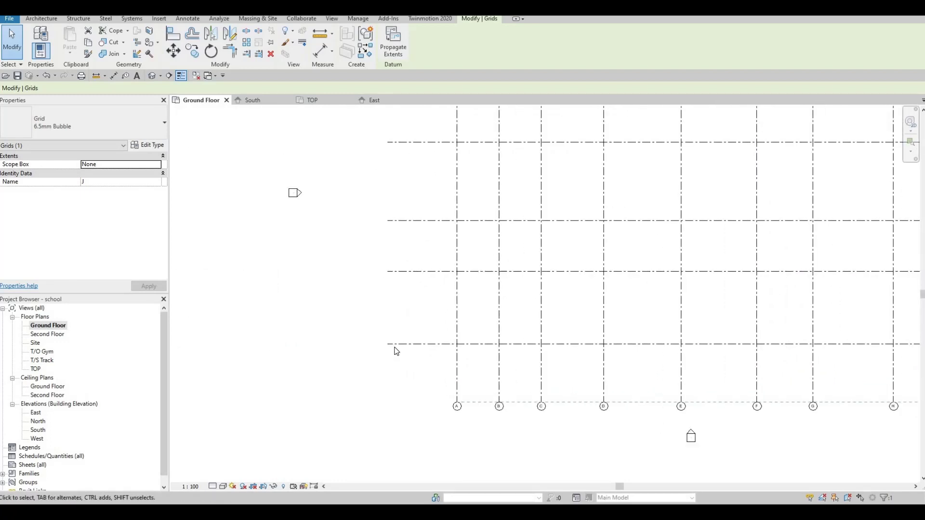
# Show left-end bubbles on horizontal grids 6, 5 and 4
pyautogui.scroll(3, 386, 351)
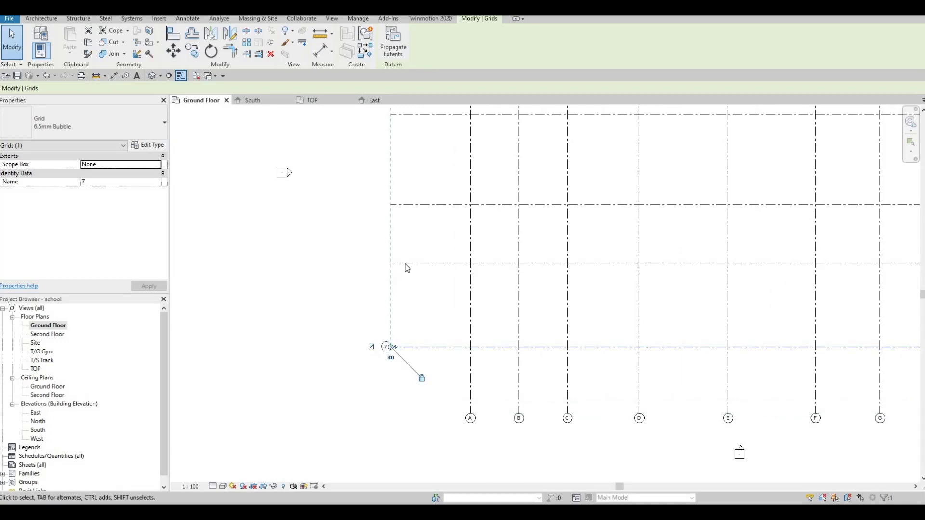
pyautogui.click(373, 267)
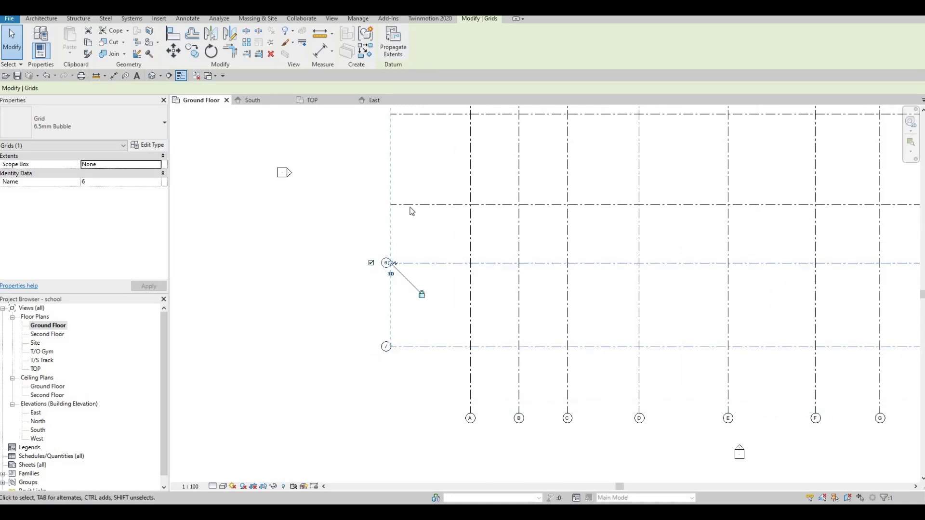
pyautogui.click(375, 204)
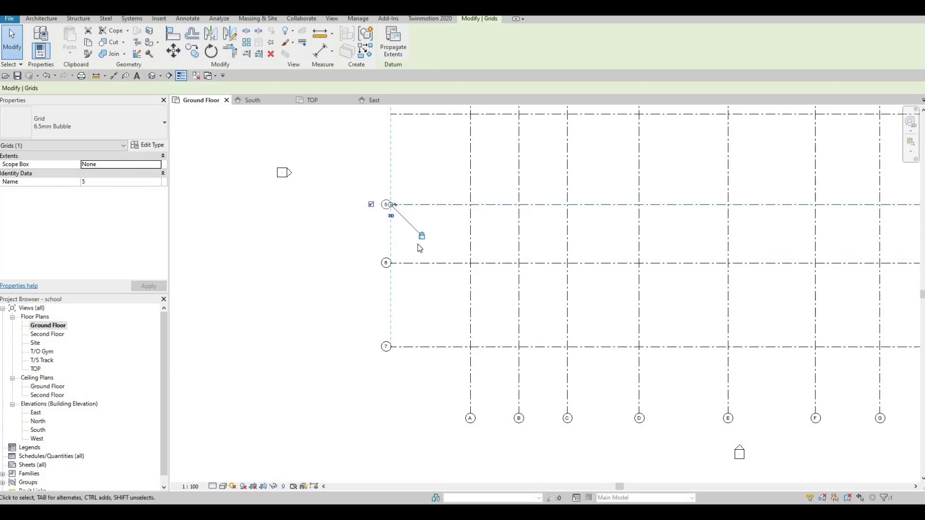
pyautogui.moveTo(420, 248); pyautogui.dragTo(433, 369, button='middle')
pyautogui.click(386, 235)
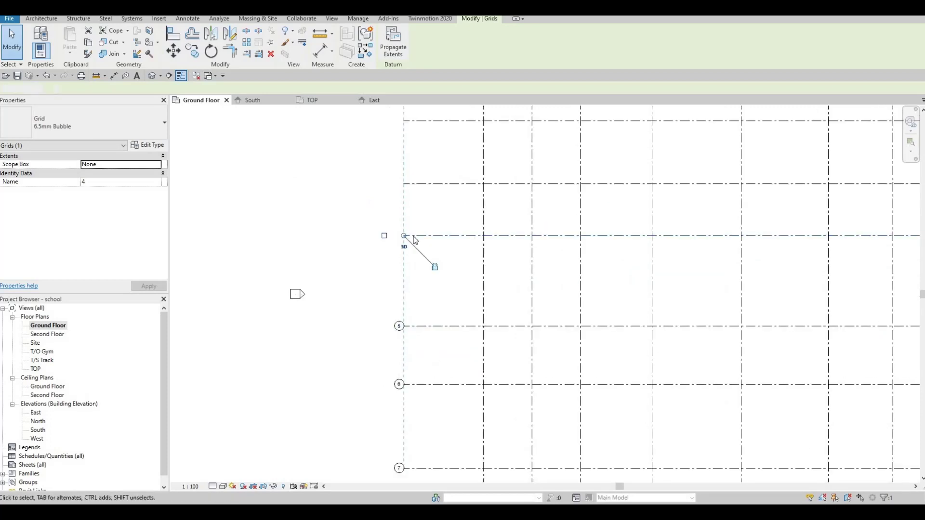
pyautogui.click(415, 239)
pyautogui.click(387, 239)
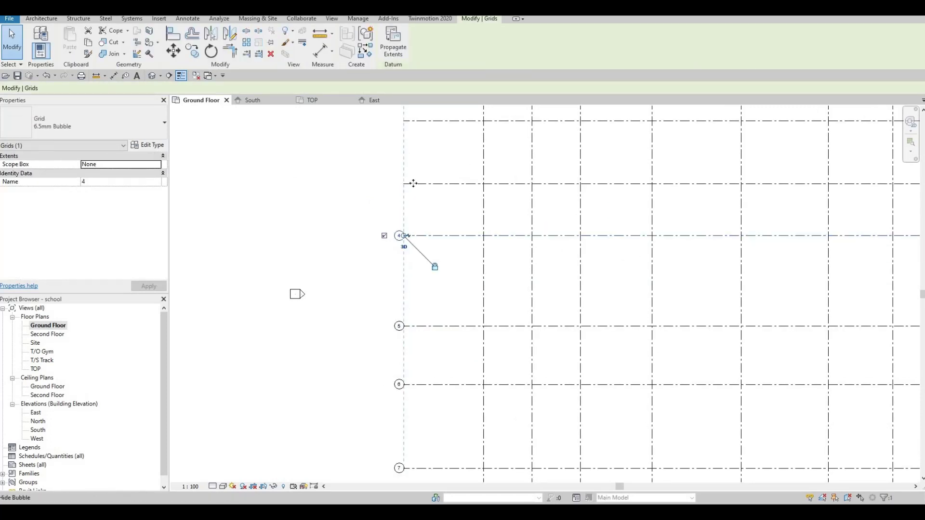
# Show left-end bubbles on horizontal grids 3, 2 and 1
pyautogui.click(387, 186)
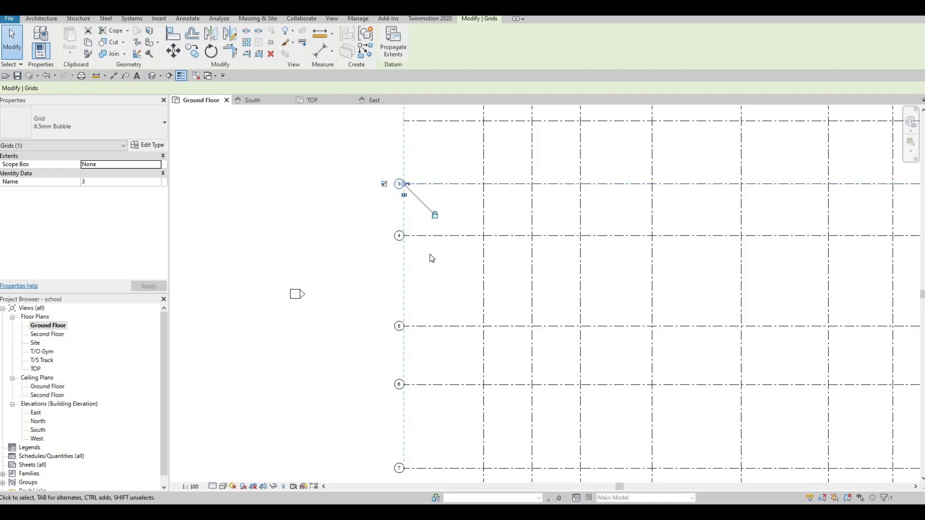
pyautogui.moveTo(427, 125); pyautogui.dragTo(428, 251, button='middle')
pyautogui.click(405, 247)
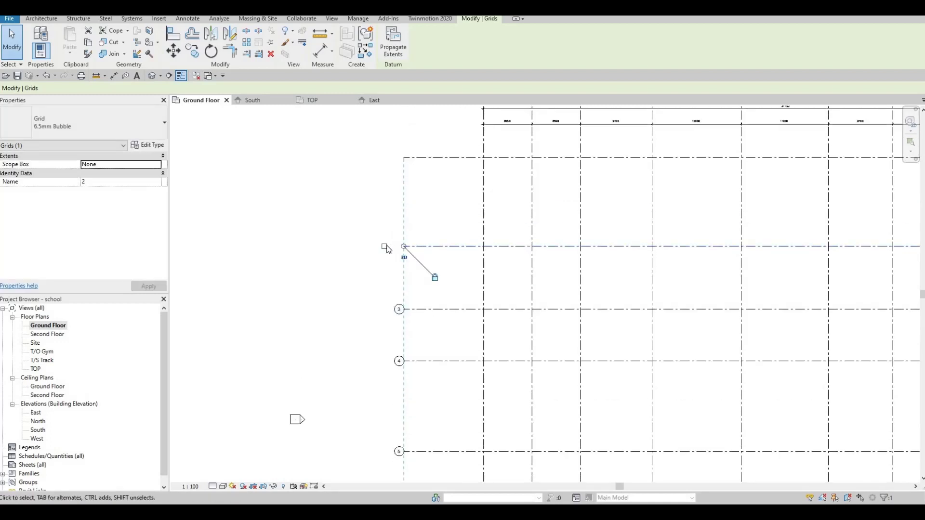
pyautogui.click(388, 161)
pyautogui.click(384, 158)
# Reframe the plan on the lower grid area and switch to the Architecture tab
pyautogui.scroll(-2, 385, 167)
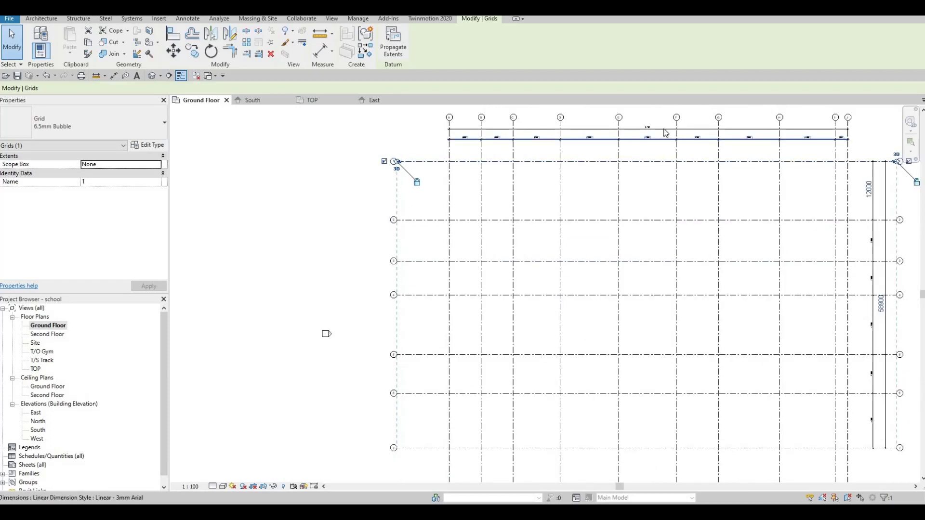
pyautogui.scroll(2, 646, 141)
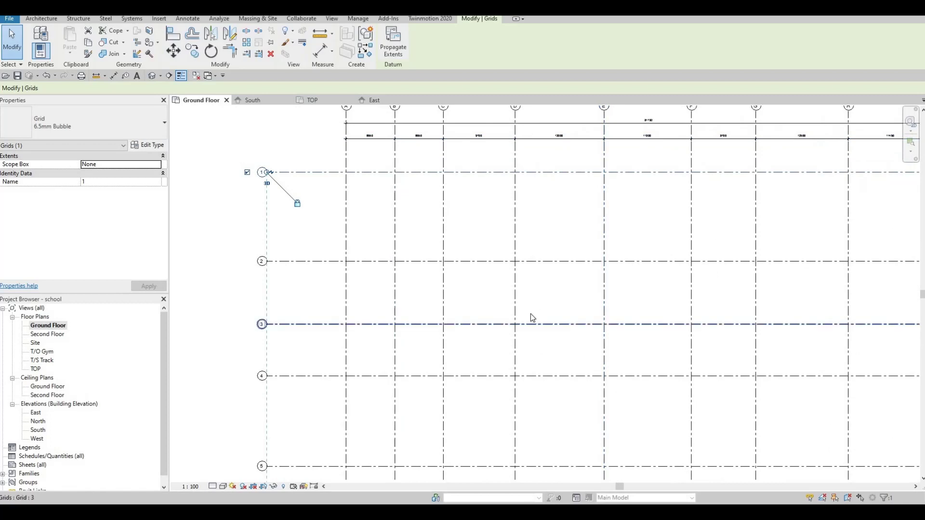
pyautogui.scroll(-3, 531, 317)
pyautogui.scroll(1, 460, 341)
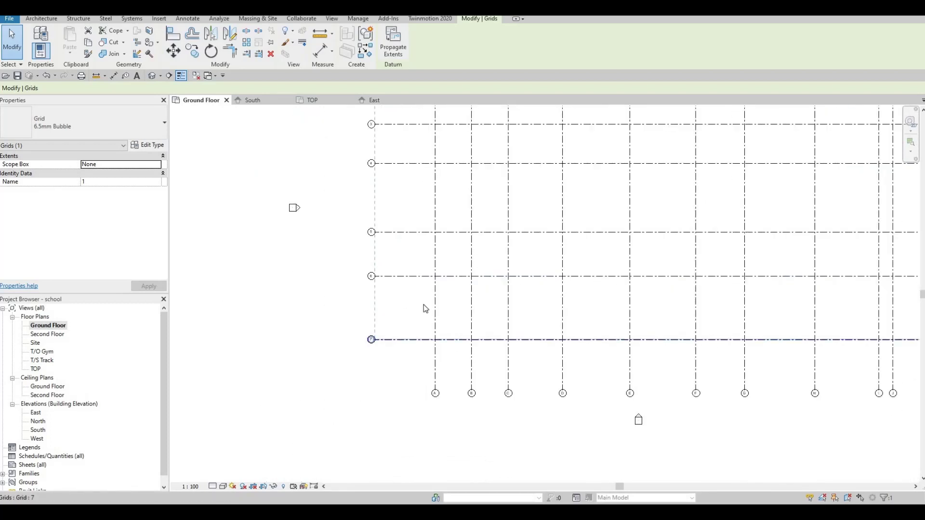
pyautogui.scroll(1, 420, 313)
pyautogui.moveTo(268, 189); pyautogui.dragTo(224, 200, button='middle')
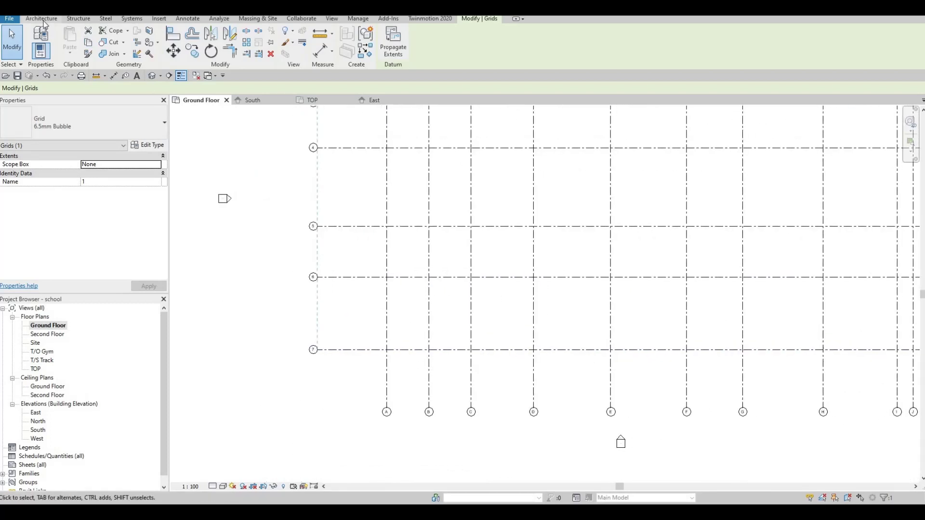
pyautogui.click(42, 19)
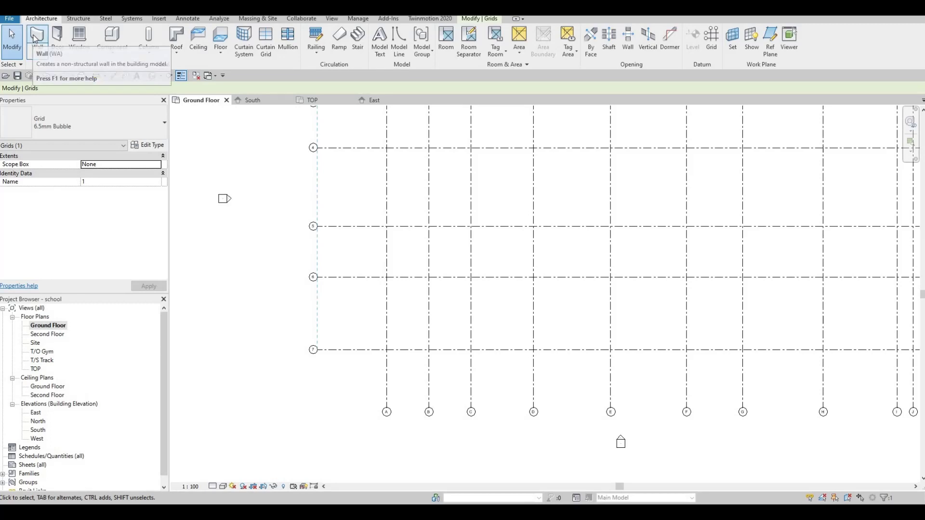
# Duplicate the Generic - 200mm wall type as a new type named 'Exterior Wall 1'
pyautogui.click(36, 37)
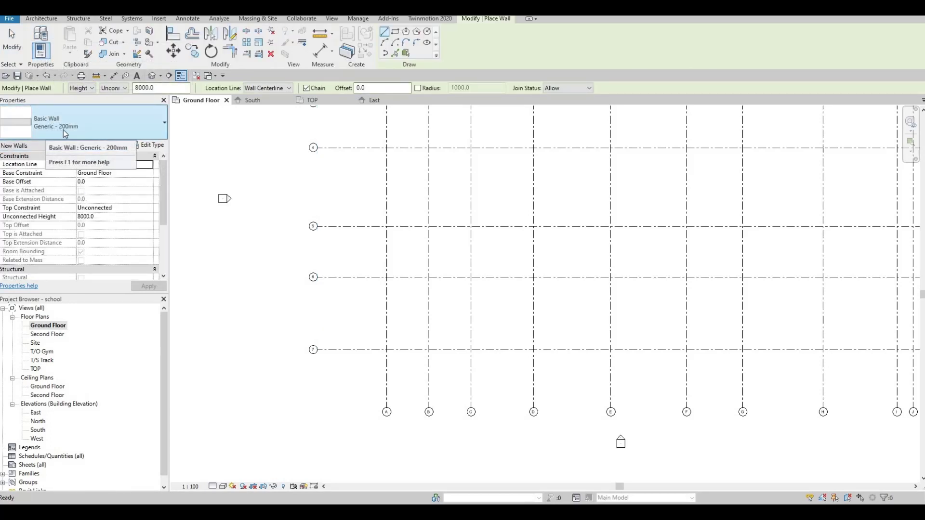
pyautogui.click(152, 147)
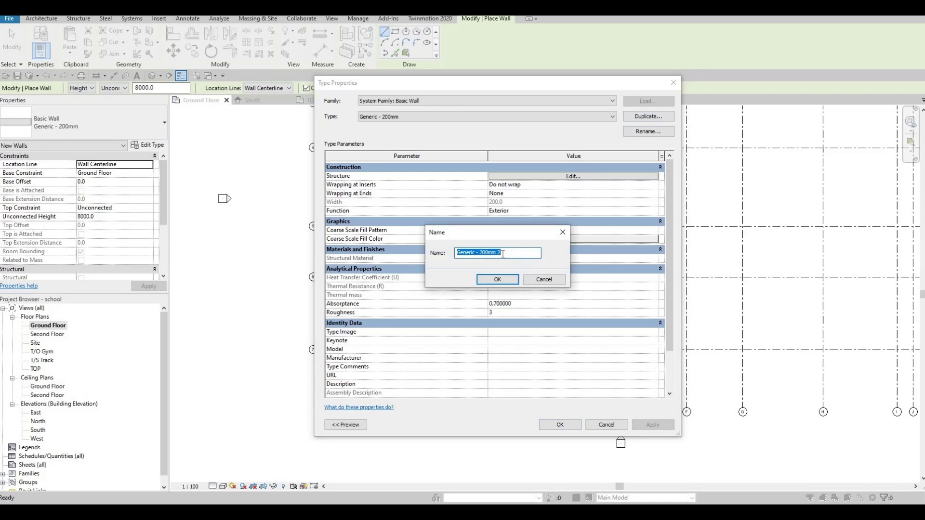
pyautogui.write('Exter')
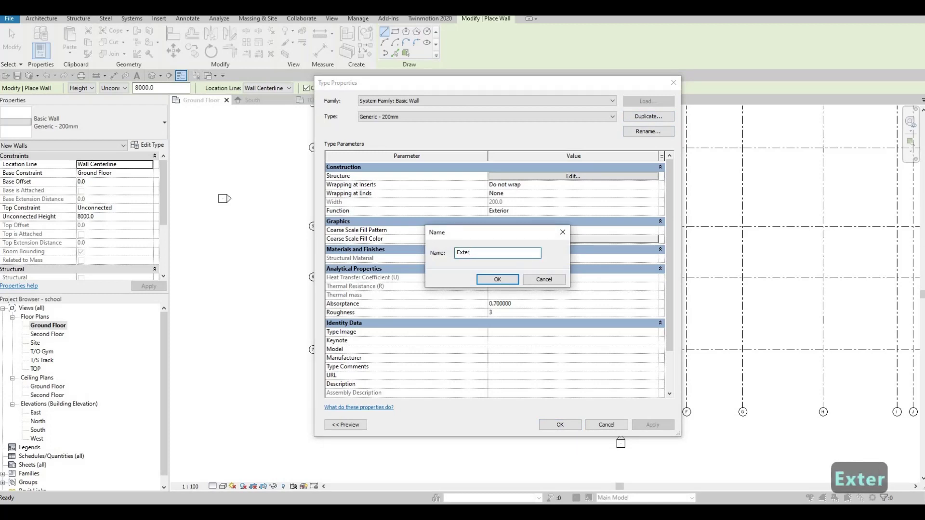
pyautogui.write('ior Wall 1')
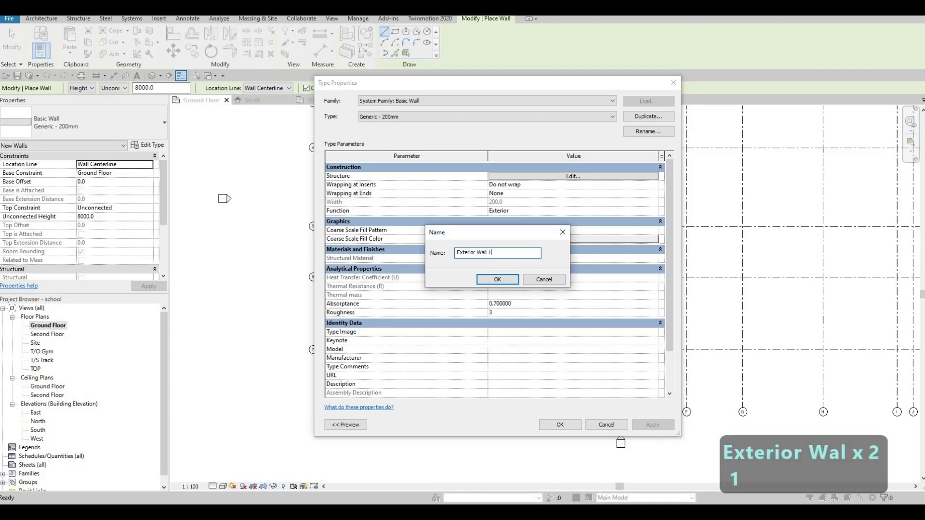
pyautogui.click(500, 283)
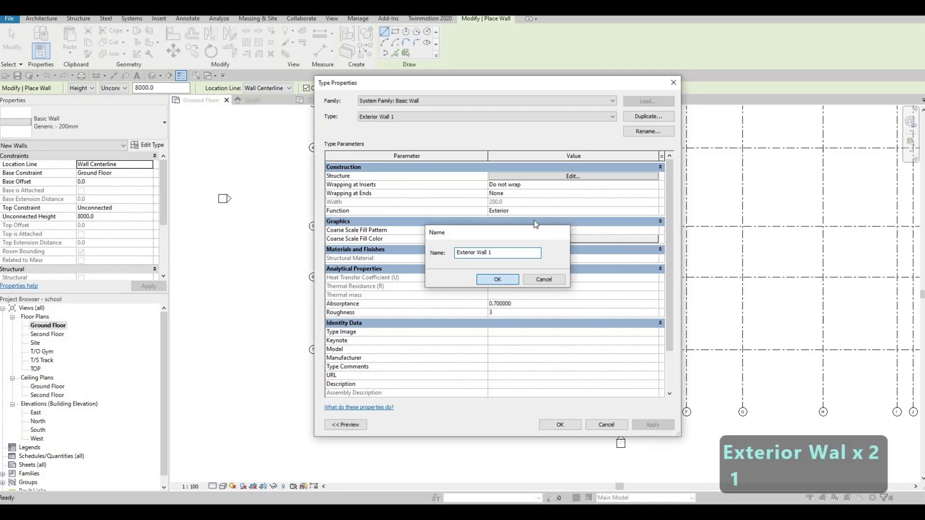
# Set the Exterior Wall 1 structure layer thickness to 300
pyautogui.click(567, 177)
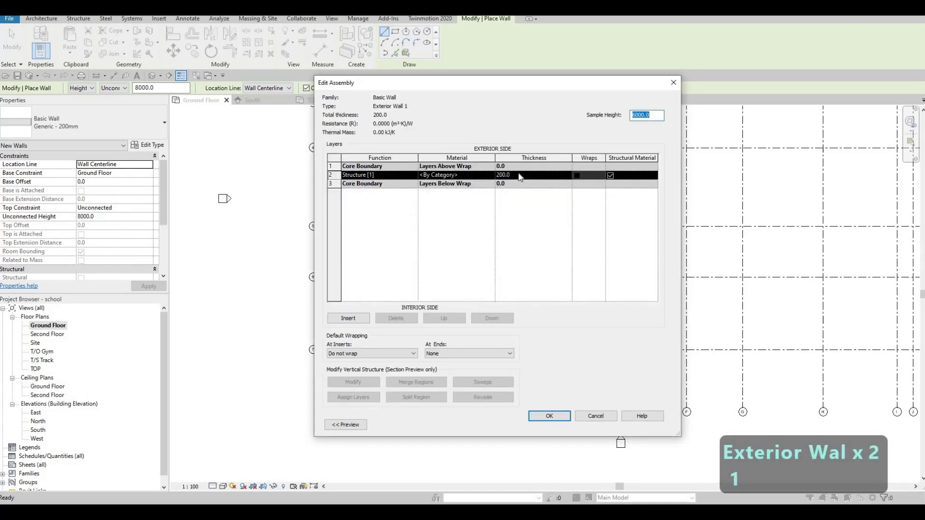
pyautogui.click(516, 175)
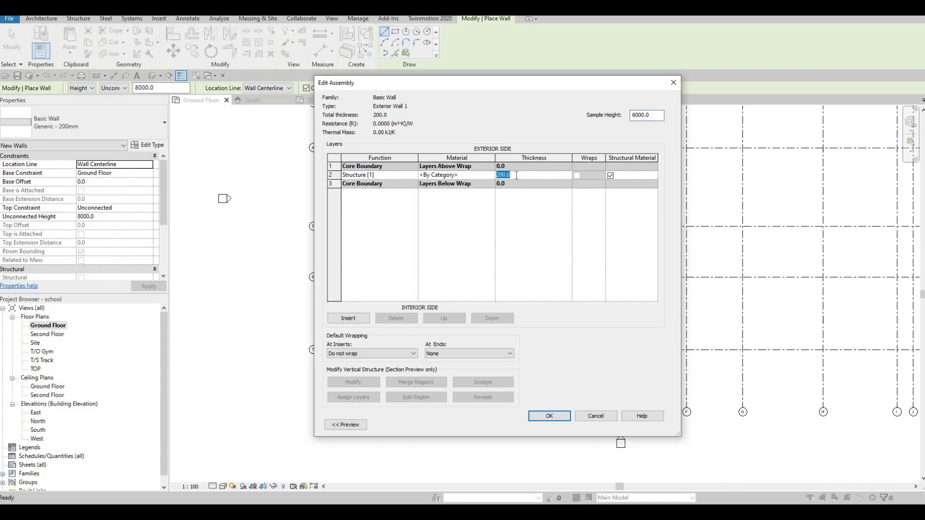
pyautogui.write('300')
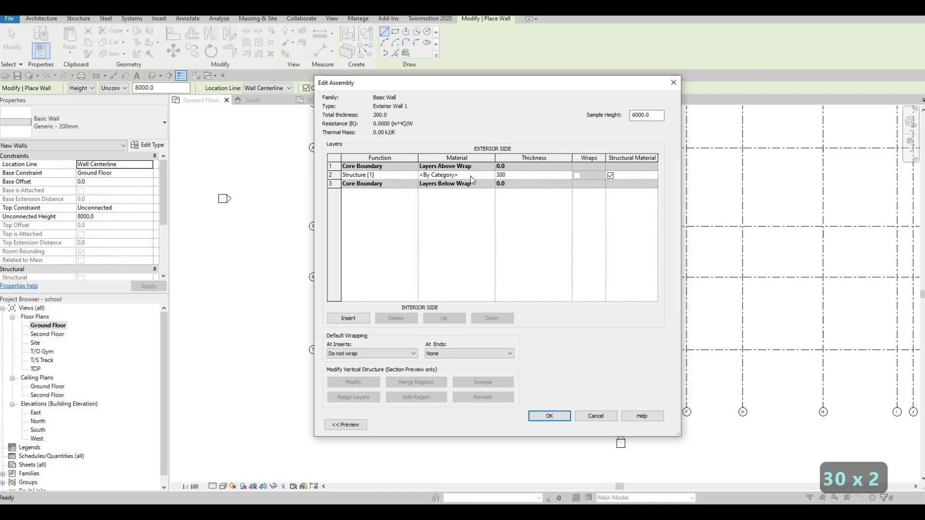
pyautogui.click(484, 174)
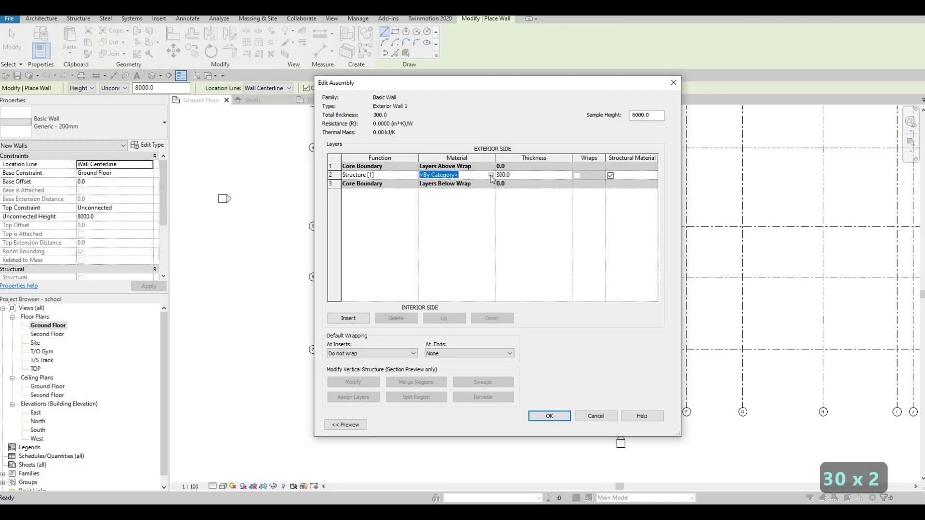
# Assign Brick, Common as the structure layer material and confirm the dialogs
pyautogui.click(489, 174)
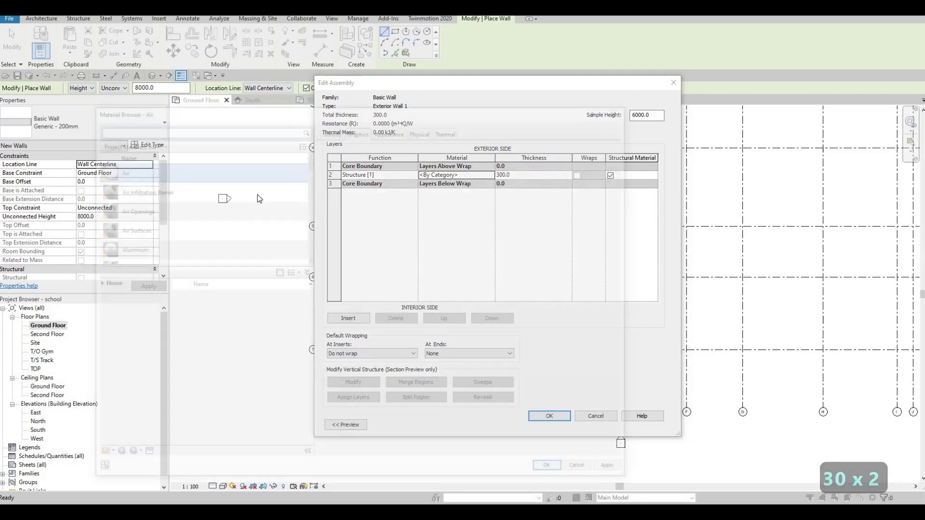
pyautogui.scroll(-1, 215, 217)
pyautogui.scroll(2, 207, 219)
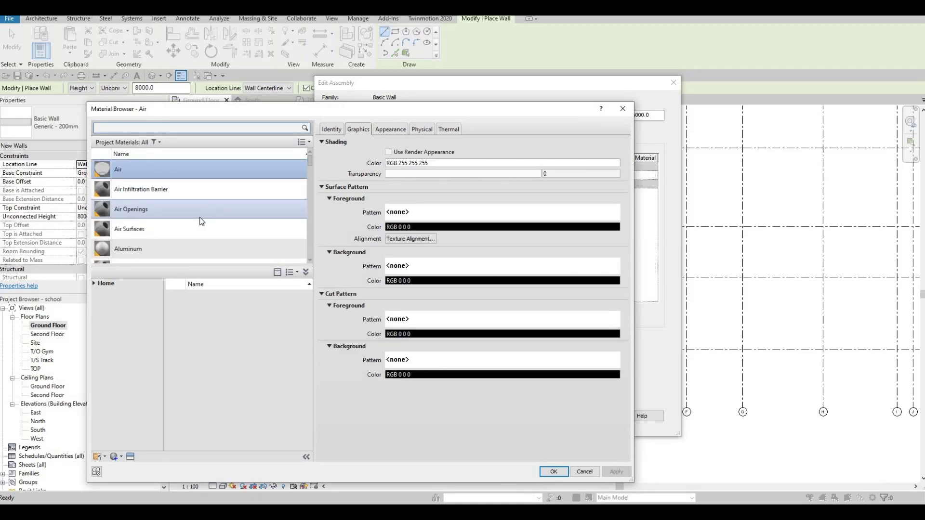
pyautogui.scroll(-6, 152, 195)
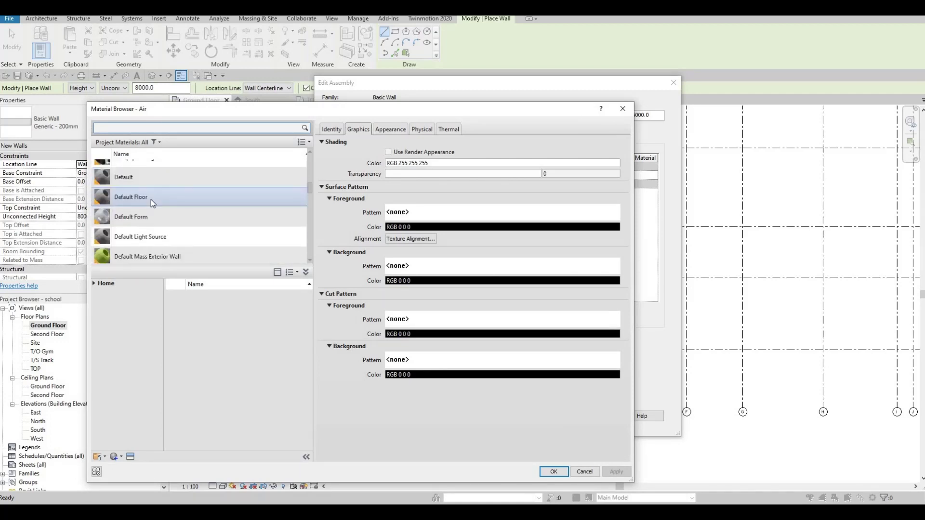
pyautogui.scroll(3, 151, 199)
pyautogui.scroll(3, 151, 199)
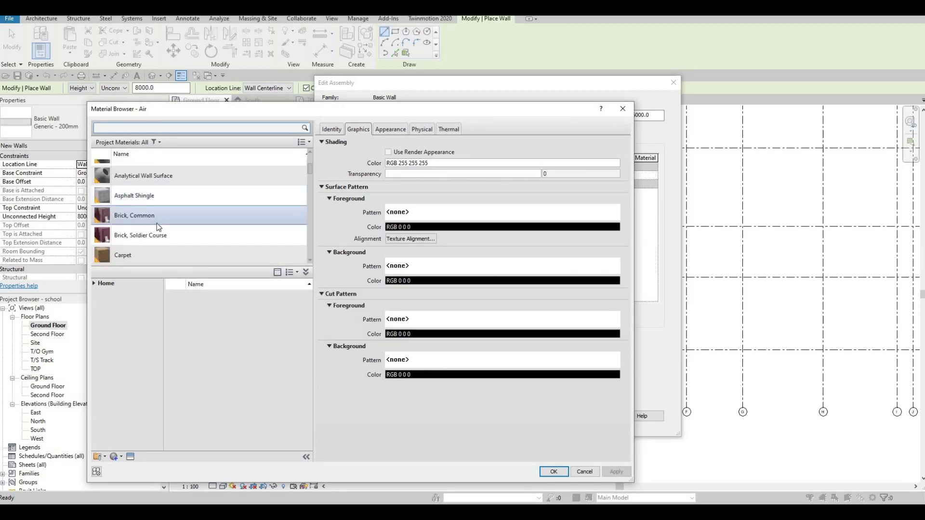
pyautogui.click(157, 220)
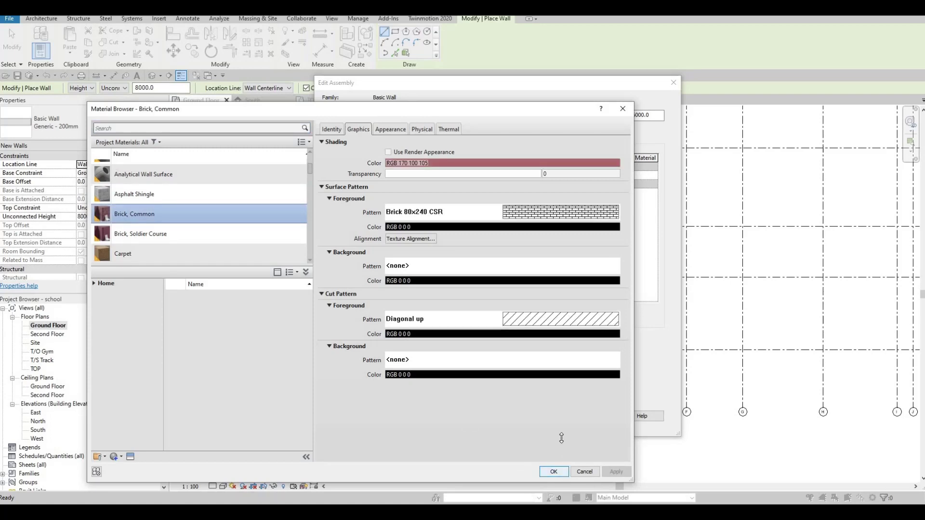
pyautogui.click(554, 472)
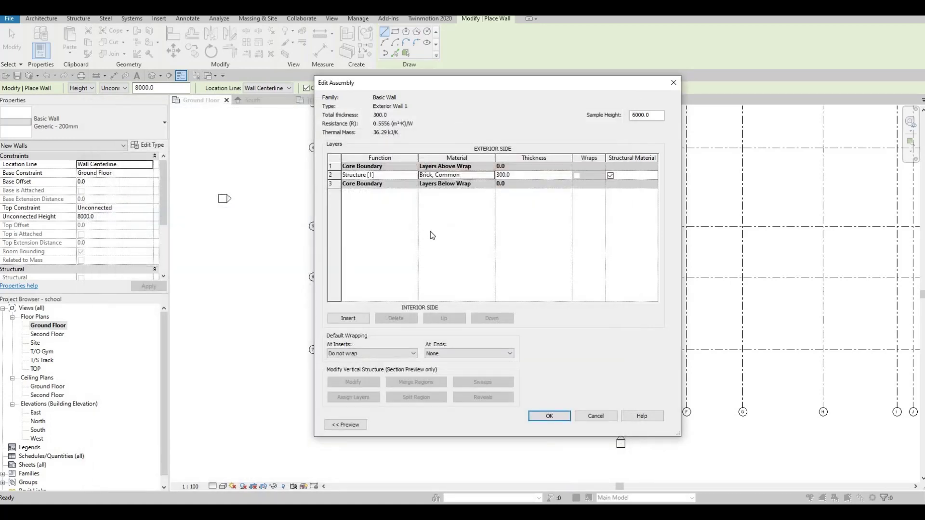
pyautogui.click(548, 417)
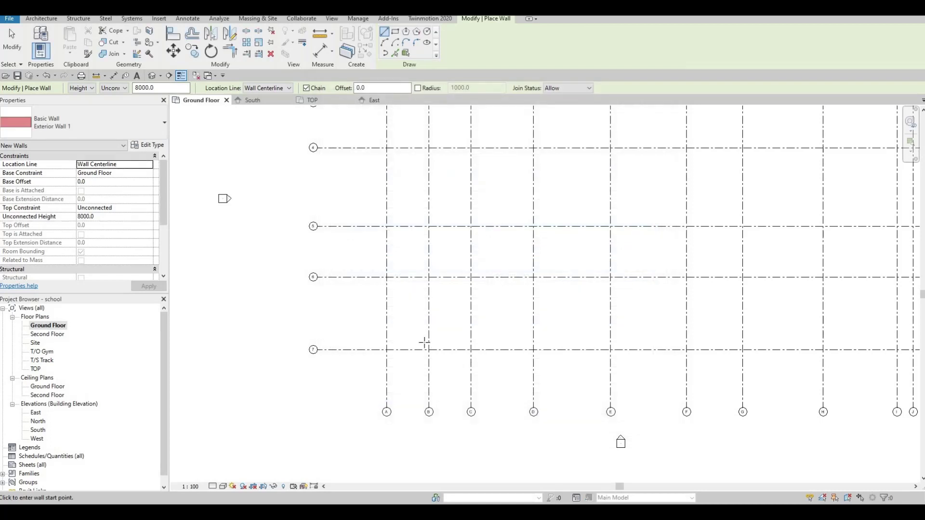
# Set the wall height to Second Floor and pan the plan to grid rows 4–7
pyautogui.scroll(-5, 450, 355)
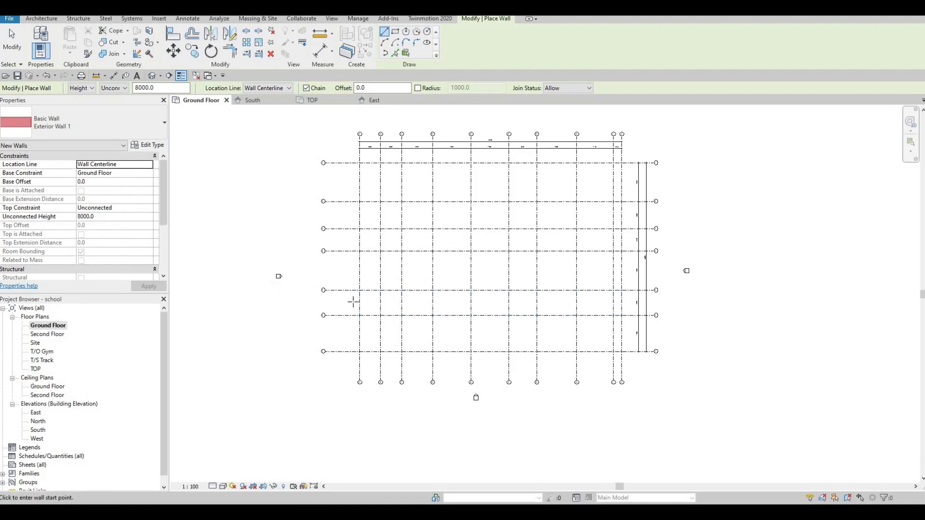
pyautogui.scroll(4, 357, 347)
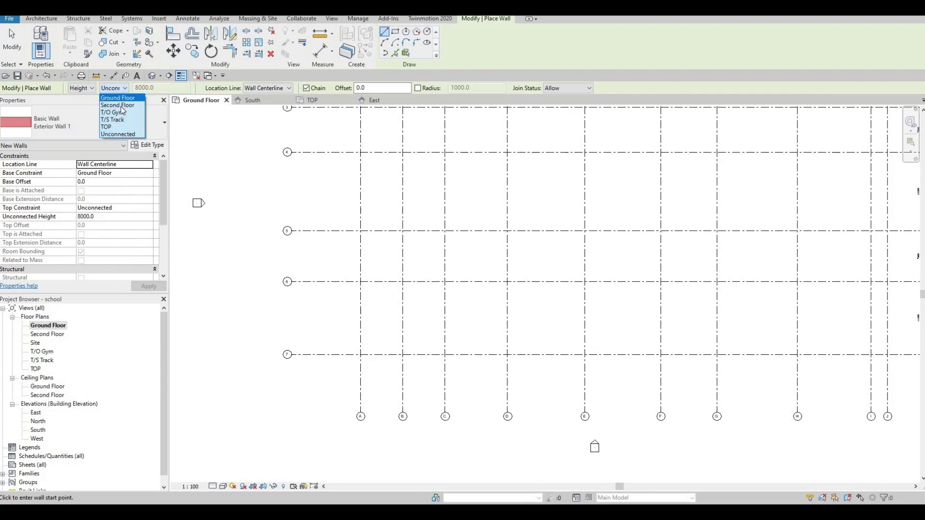
pyautogui.click(122, 107)
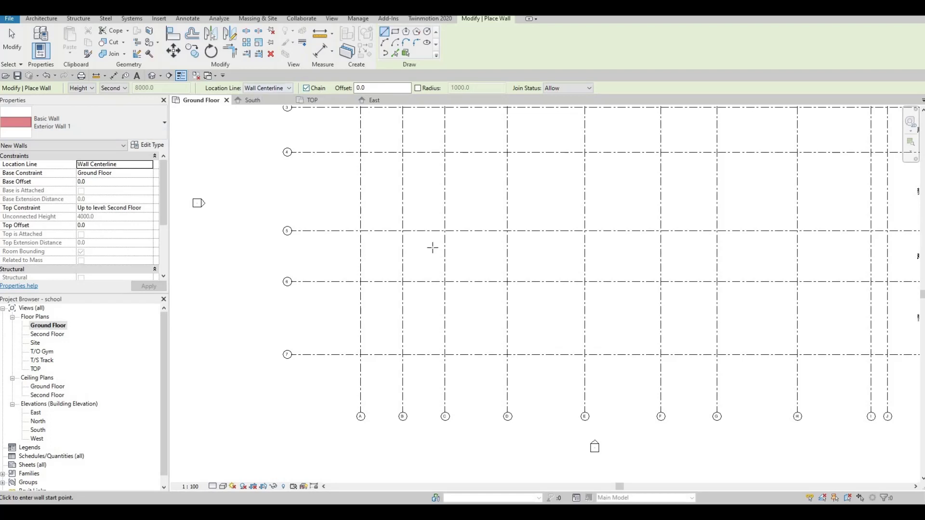
pyautogui.moveTo(176, 159); pyautogui.dragTo(177, 158, button='middle')
pyautogui.moveTo(125, 118); pyautogui.dragTo(134, 97, button='middle')
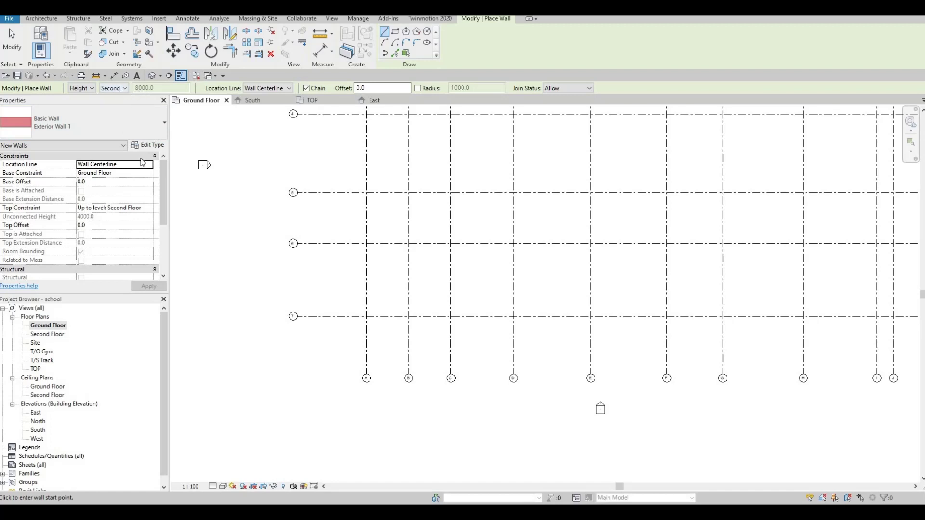
pyautogui.moveTo(345, 268); pyautogui.dragTo(343, 260, button='middle')
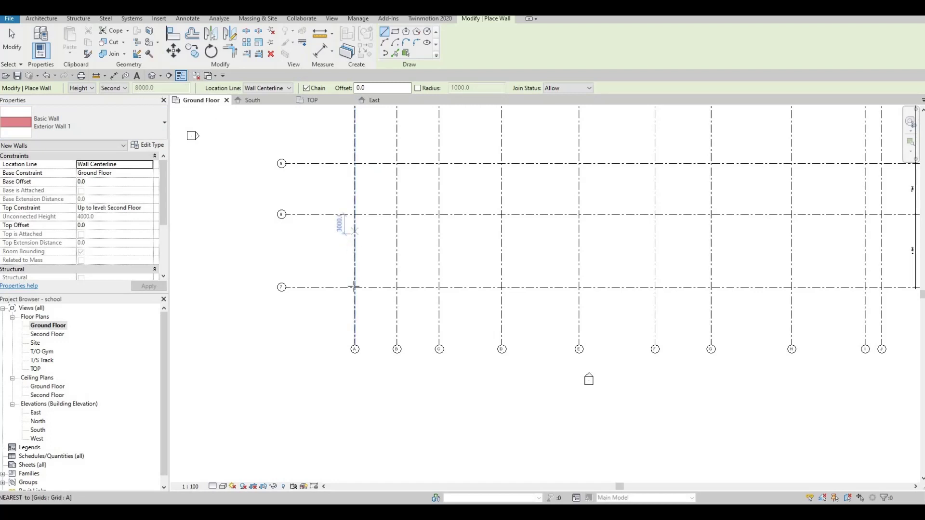
# Draw chained exterior walls from A/7 up to A/5, then along row 5 to E/5
pyautogui.scroll(2, 353, 232)
pyautogui.scroll(1, 358, 296)
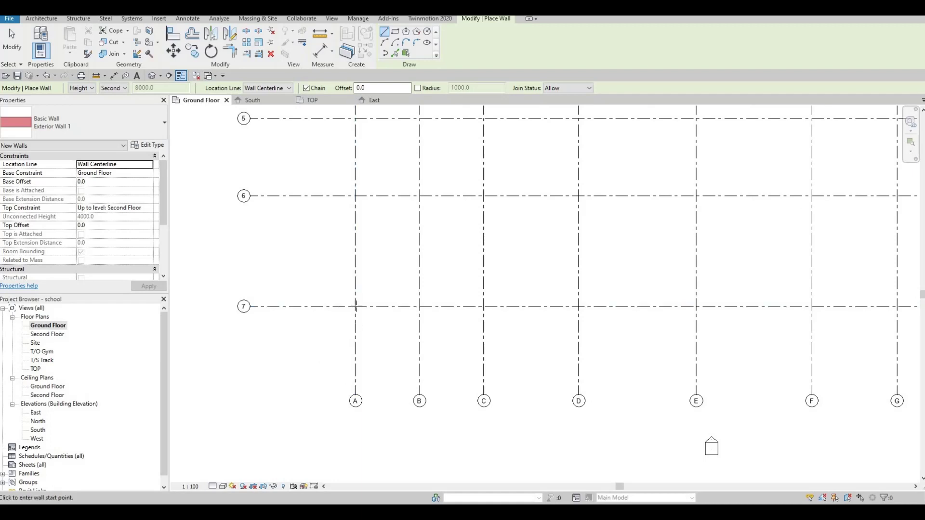
pyautogui.click(355, 306)
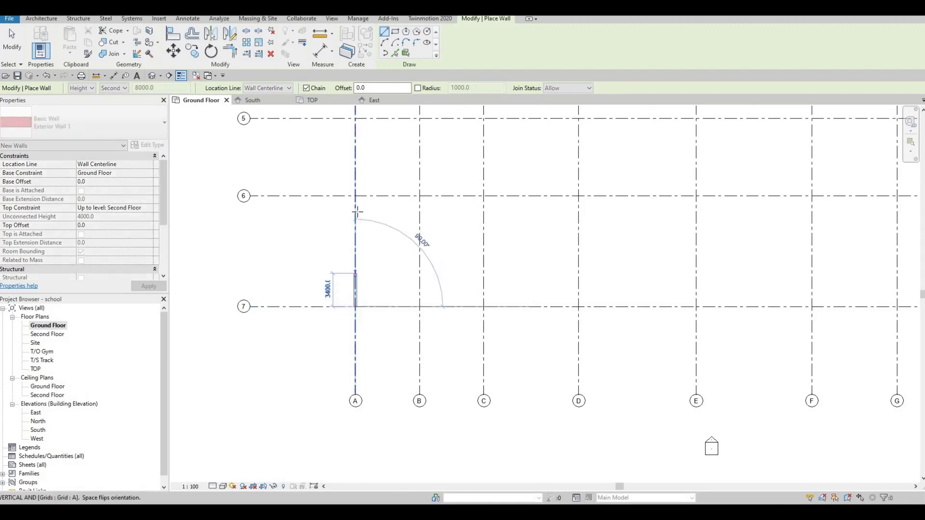
pyautogui.moveTo(356, 149); pyautogui.dragTo(355, 218, button='middle')
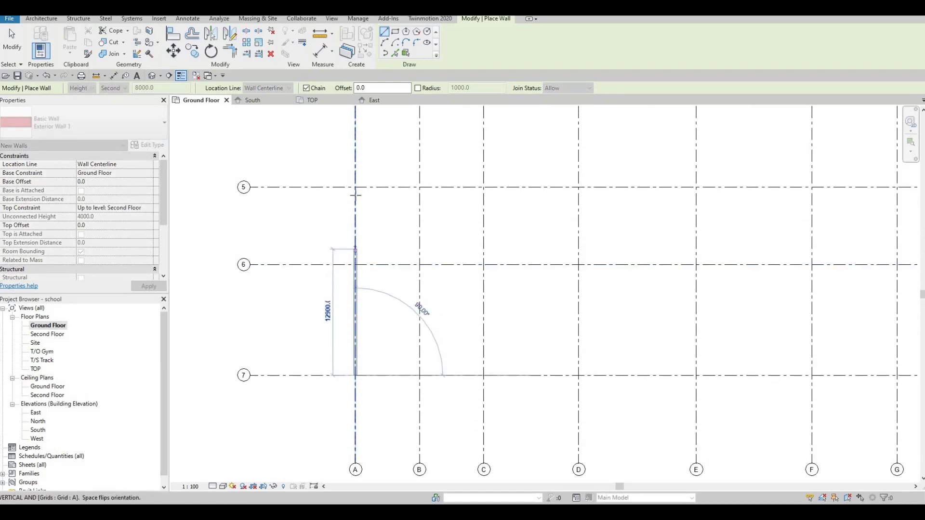
pyautogui.click(355, 187)
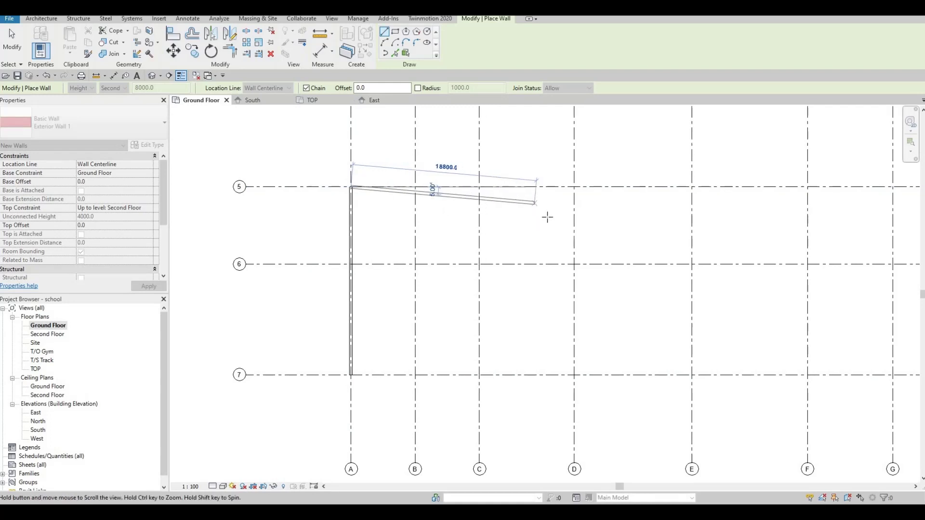
pyautogui.moveTo(823, 184); pyautogui.dragTo(727, 180, button='middle')
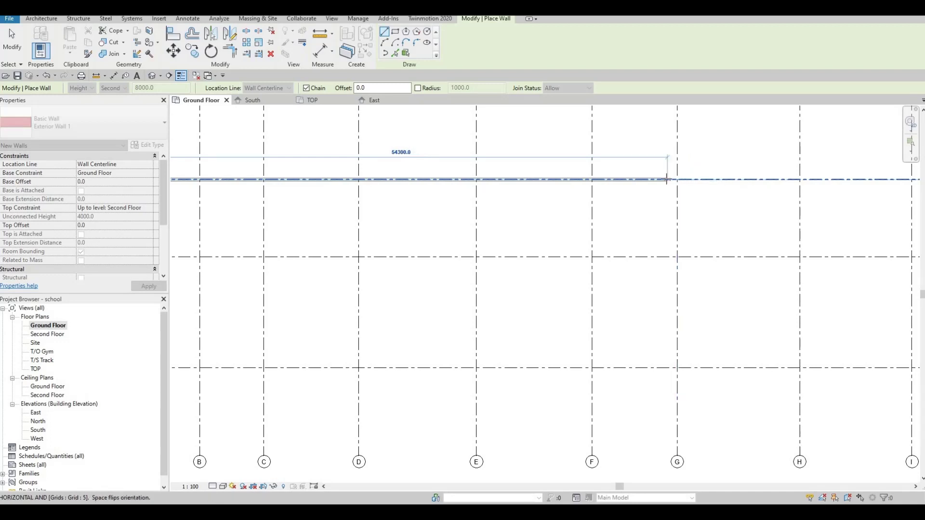
pyautogui.press('F1')
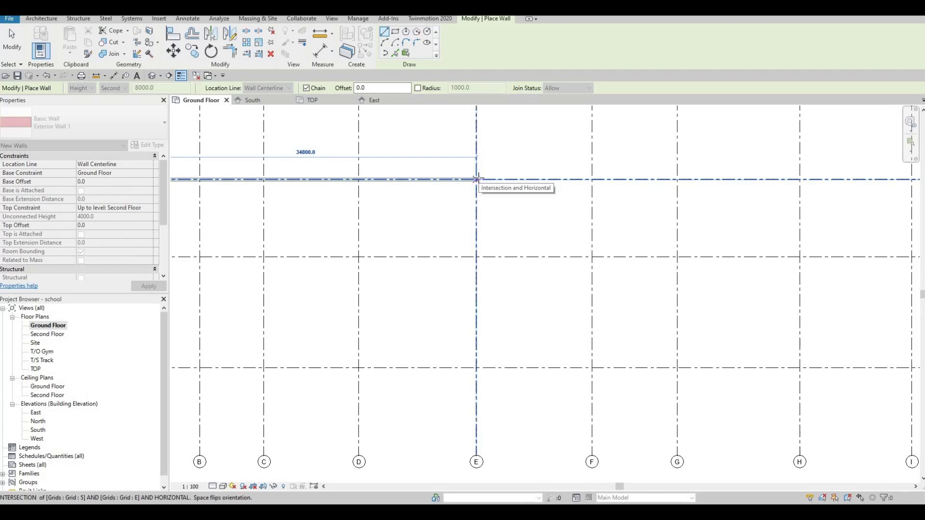
pyautogui.click(476, 179)
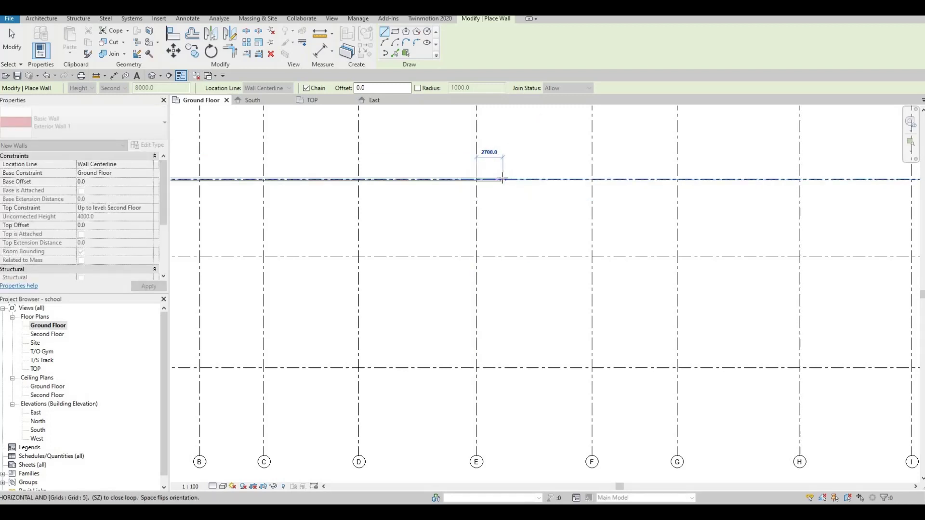
# Stretch the row 5 wall's end from grid E to grid F
pyautogui.press('Escape')
pyautogui.press('Escape')
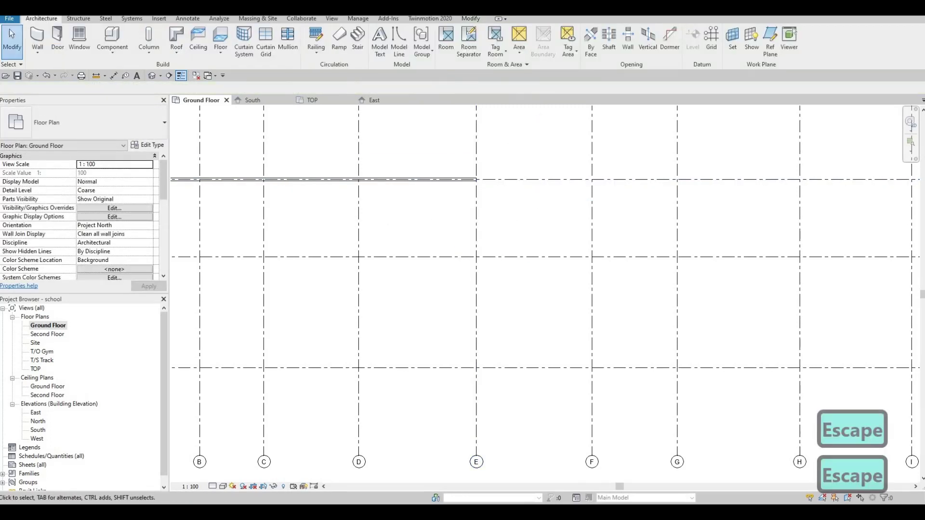
pyautogui.press('F1')
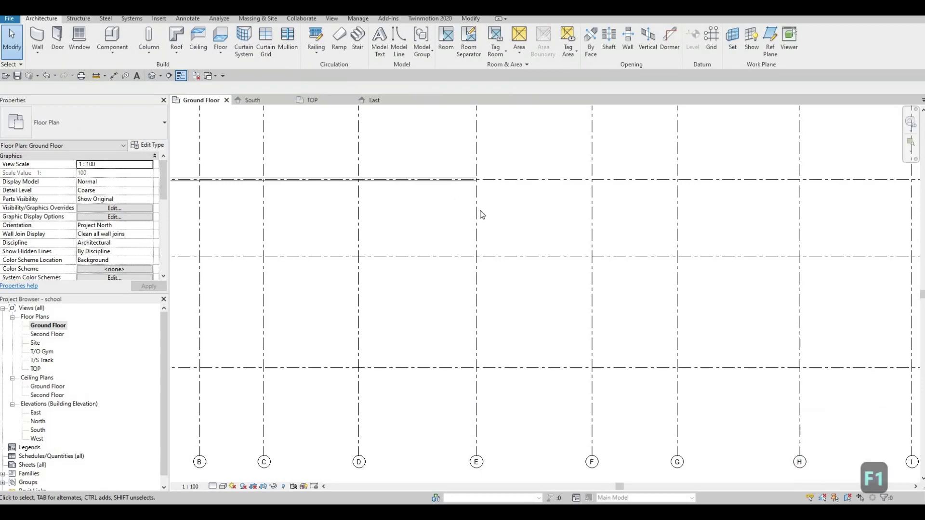
pyautogui.doubleClick(464, 180)
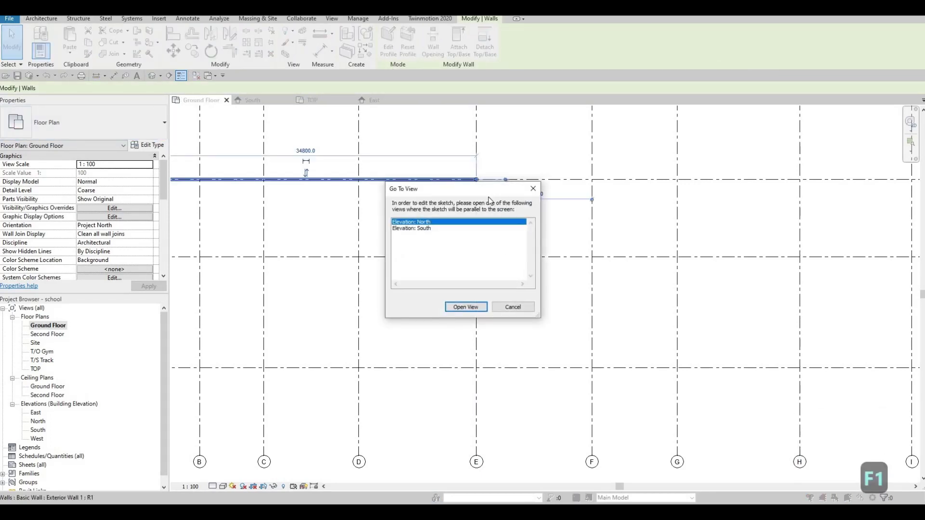
pyautogui.press('Escape')
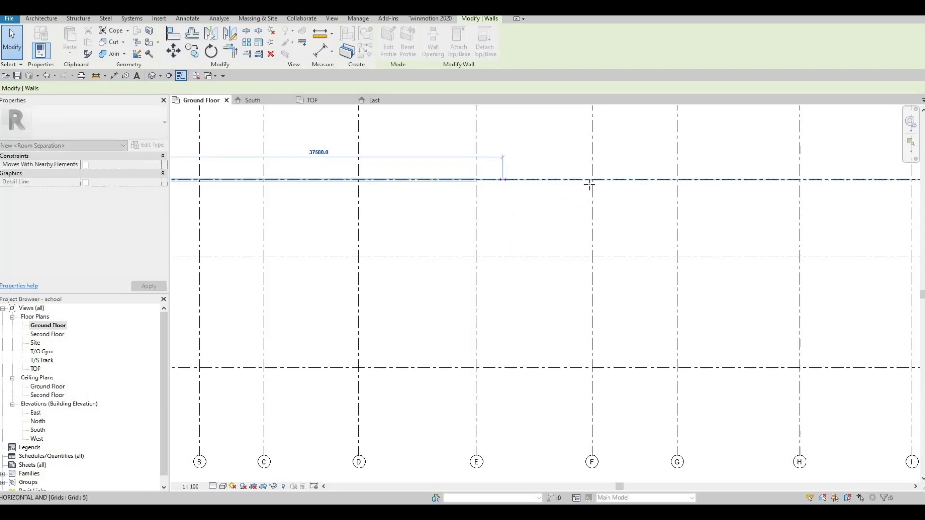
pyautogui.moveTo(590, 185); pyautogui.dragTo(592, 182)
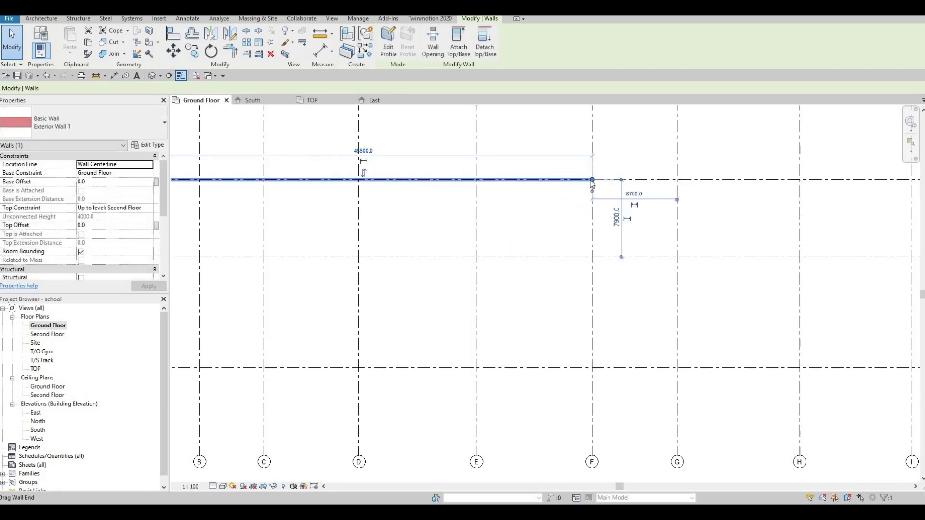
pyautogui.scroll(-2, 592, 182)
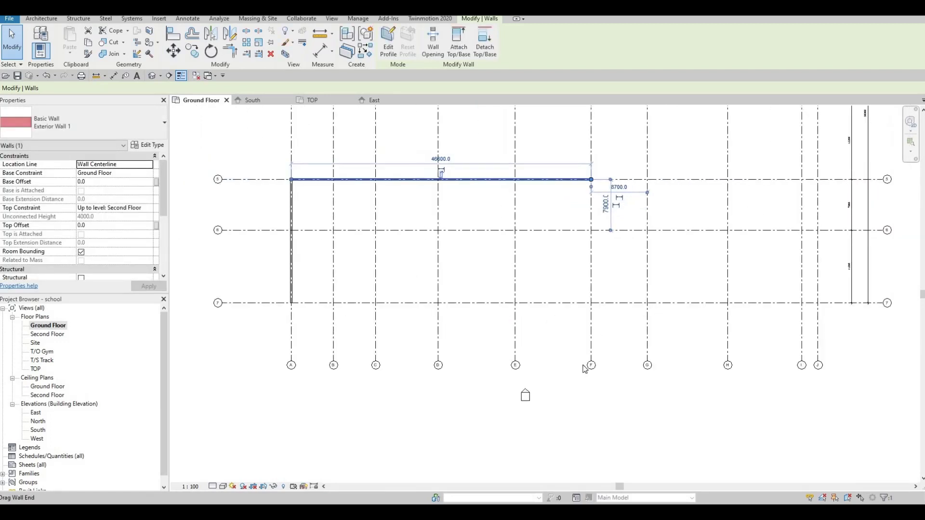
pyautogui.moveTo(508, 193); pyautogui.dragTo(506, 198, button='middle')
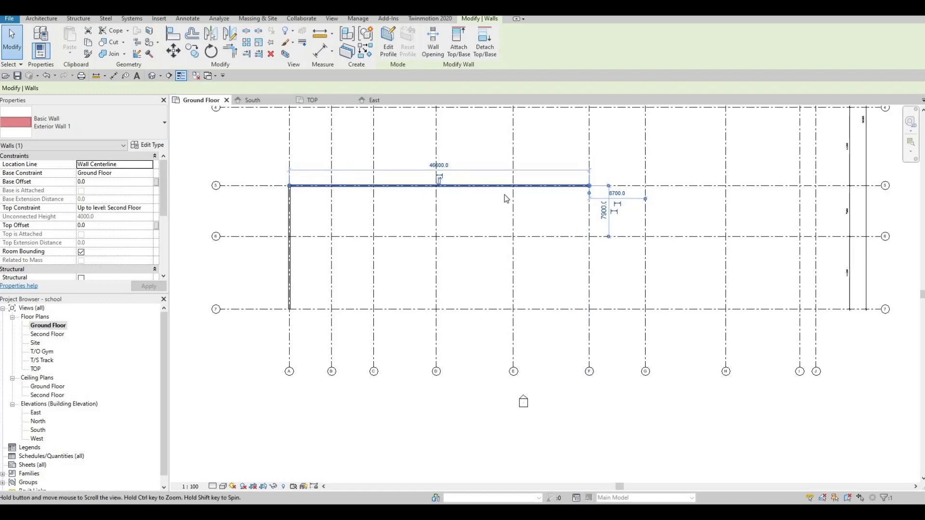
pyautogui.scroll(2, 505, 199)
pyautogui.press('Escape')
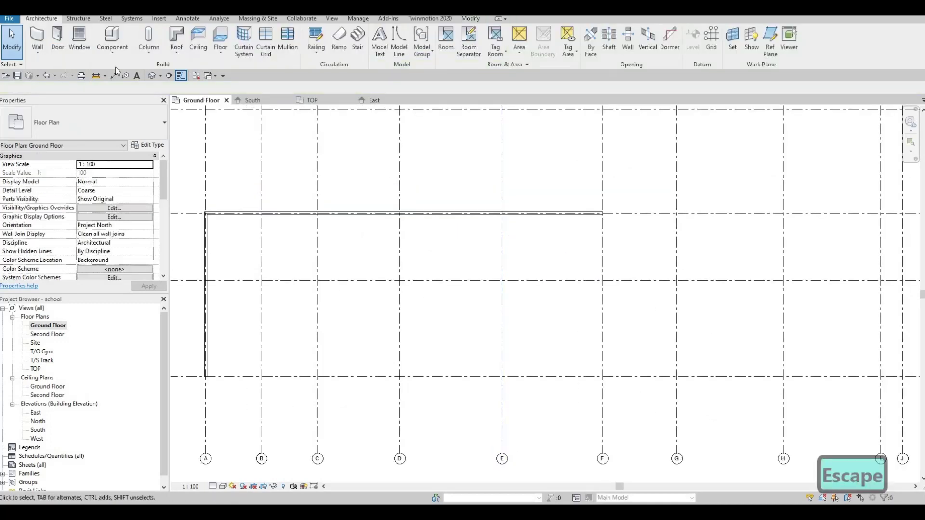
# Draw a wall up grid F from the F/5 wall end to grid 3
pyautogui.click(37, 38)
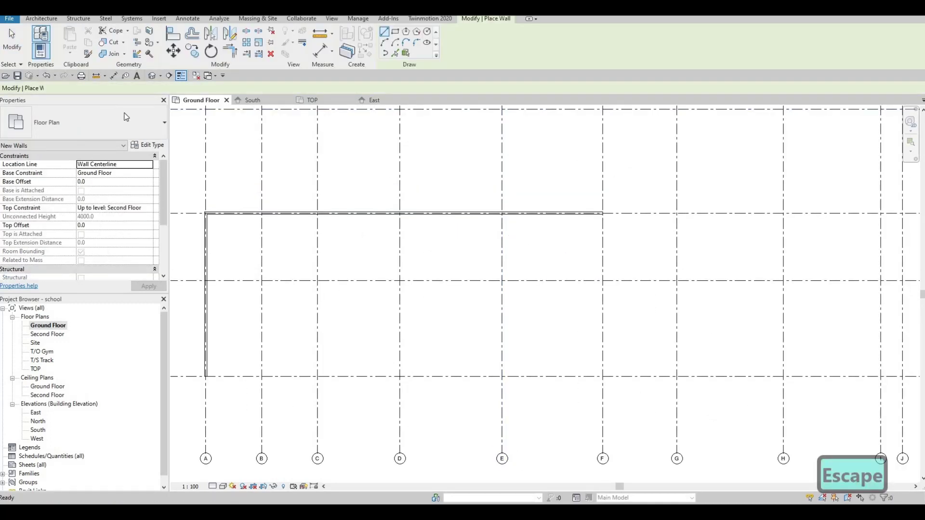
pyautogui.moveTo(496, 268); pyautogui.dragTo(484, 321, button='middle')
pyautogui.scroll(-2, 483, 321)
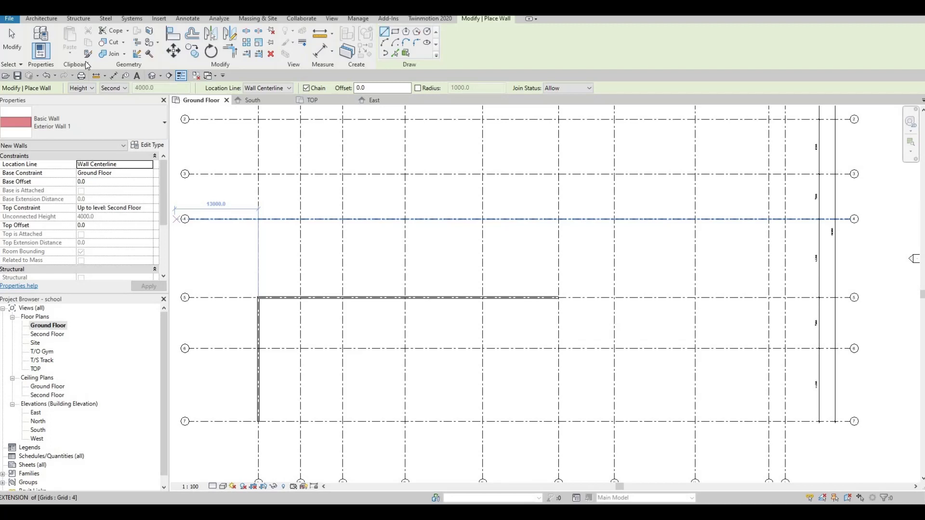
pyautogui.press('Escape')
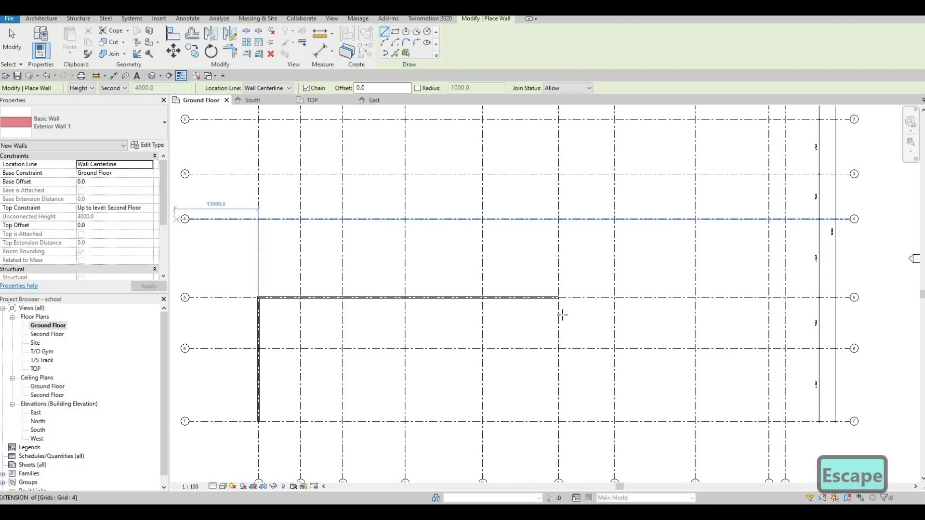
pyautogui.moveTo(565, 272); pyautogui.dragTo(565, 266, button='middle')
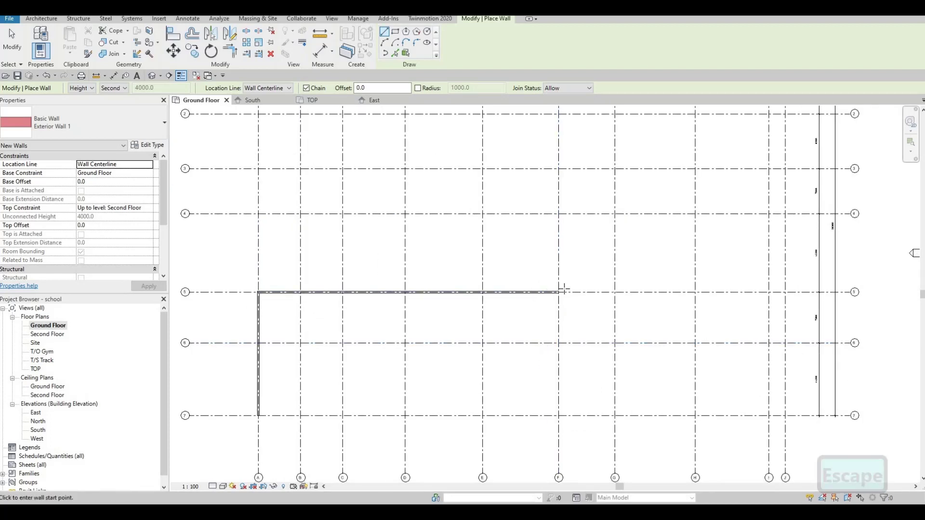
pyautogui.press('Escape')
pyautogui.scroll(1, 559, 292)
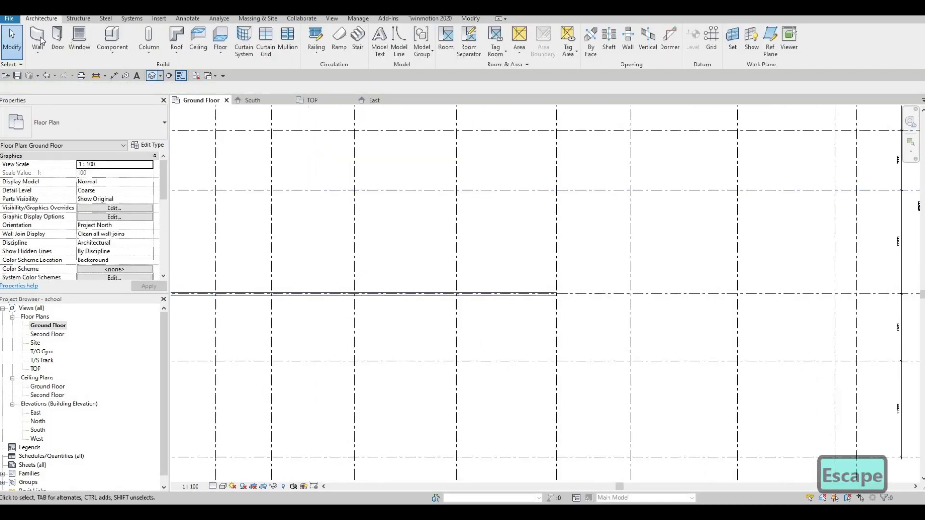
pyautogui.click(40, 40)
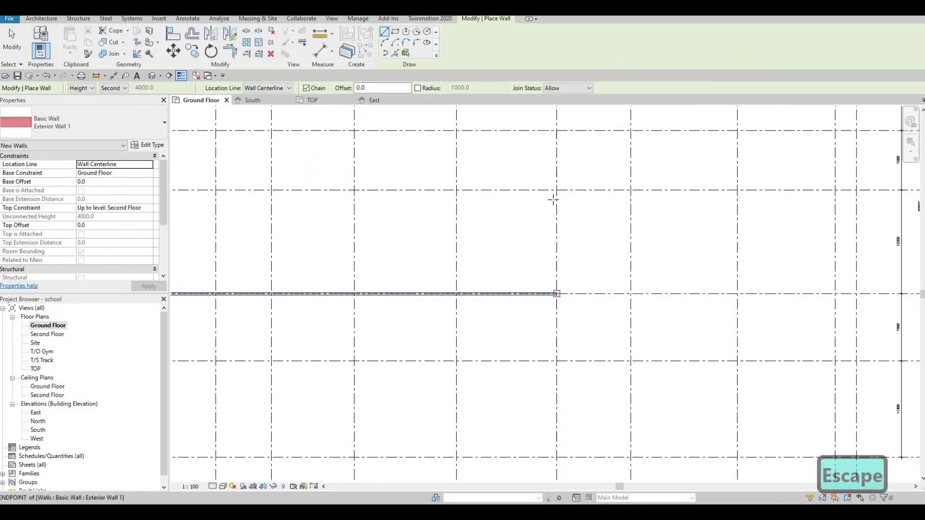
pyautogui.click(557, 293)
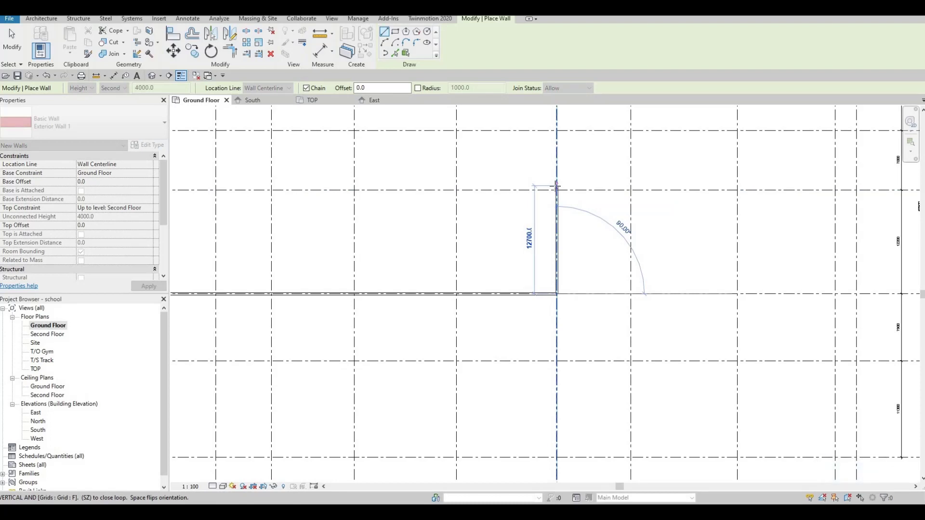
pyautogui.moveTo(567, 208); pyautogui.dragTo(646, 193, button='middle')
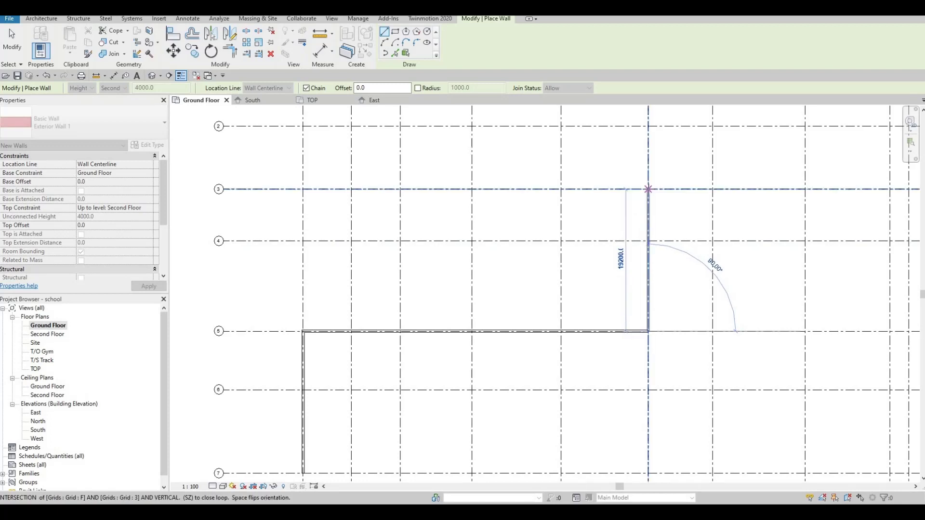
pyautogui.click(647, 189)
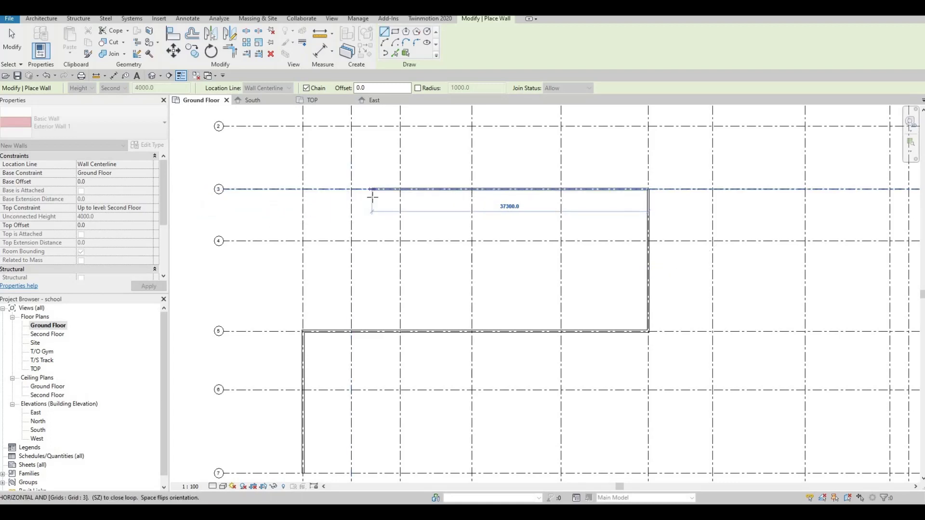
# Continue the wall chain along grid 3 to grid C, then up grid C to grid 1
pyautogui.scroll(-2, 372, 196)
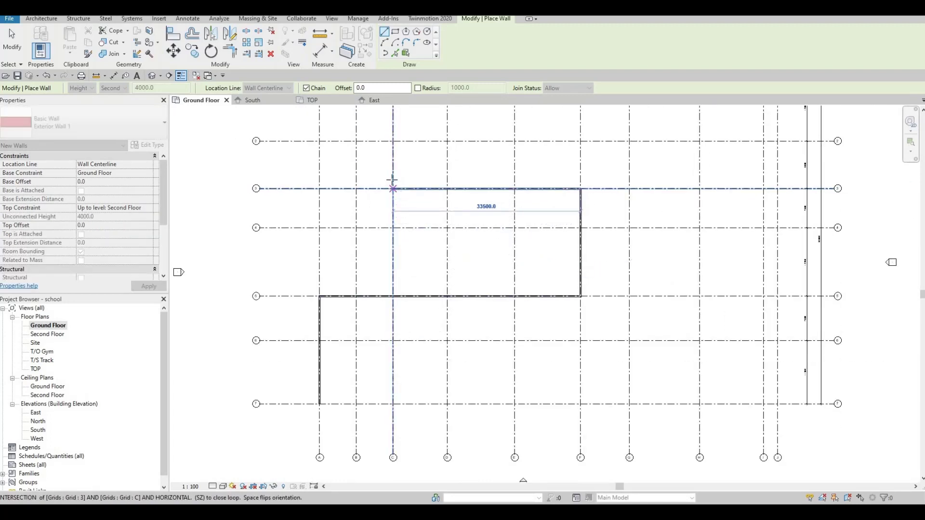
pyautogui.click(392, 182)
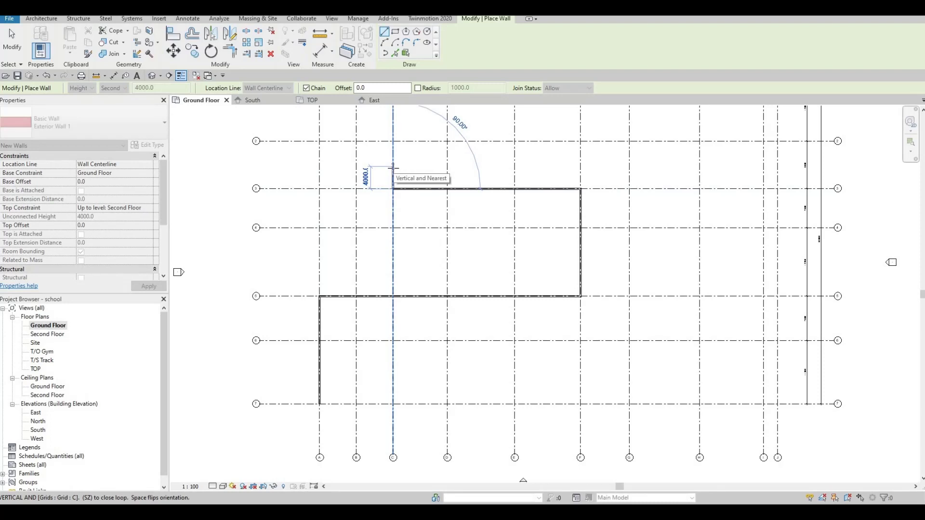
pyautogui.moveTo(390, 251); pyautogui.dragTo(388, 320, button='middle')
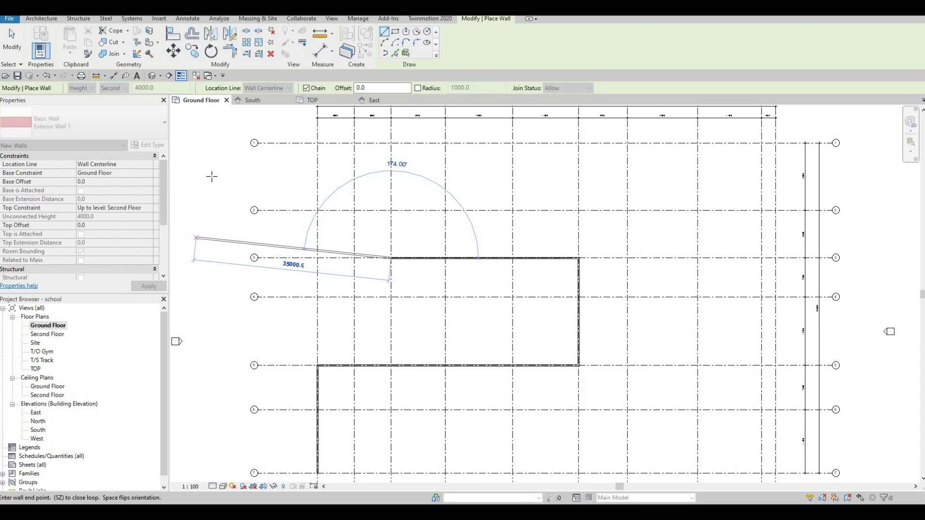
pyautogui.click(391, 143)
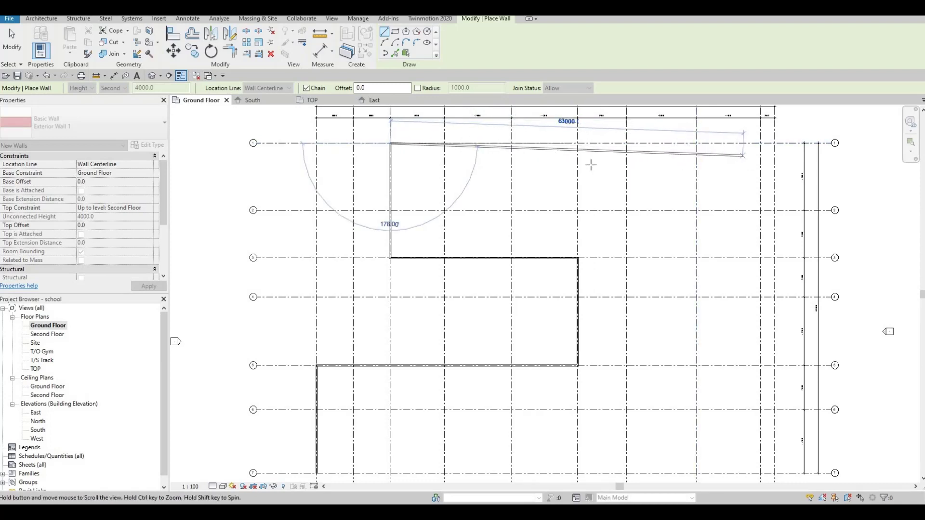
pyautogui.moveTo(592, 163); pyautogui.dragTo(496, 174, button='middle')
pyautogui.scroll(3, 482, 228)
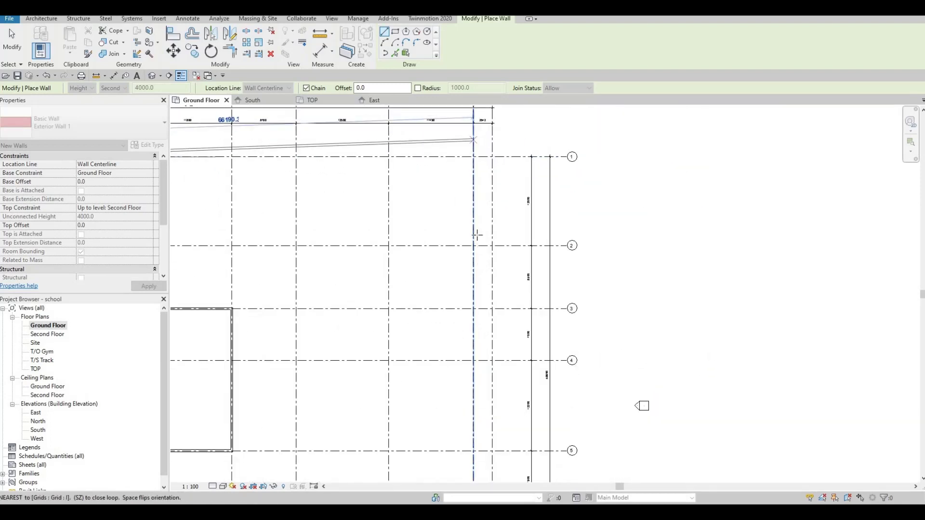
pyautogui.scroll(1, 484, 226)
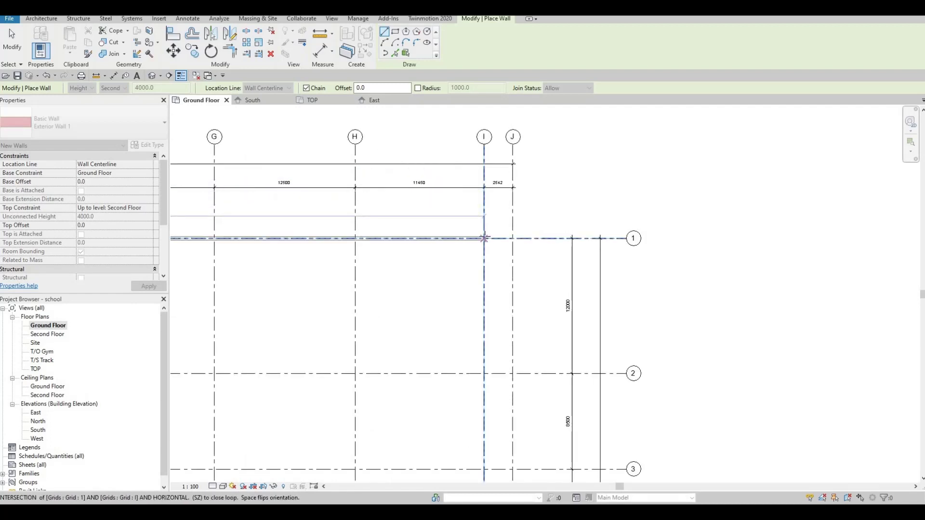
# Continue walls along grid 1 to grid I, then down grid I to grid 7
pyautogui.click(484, 238)
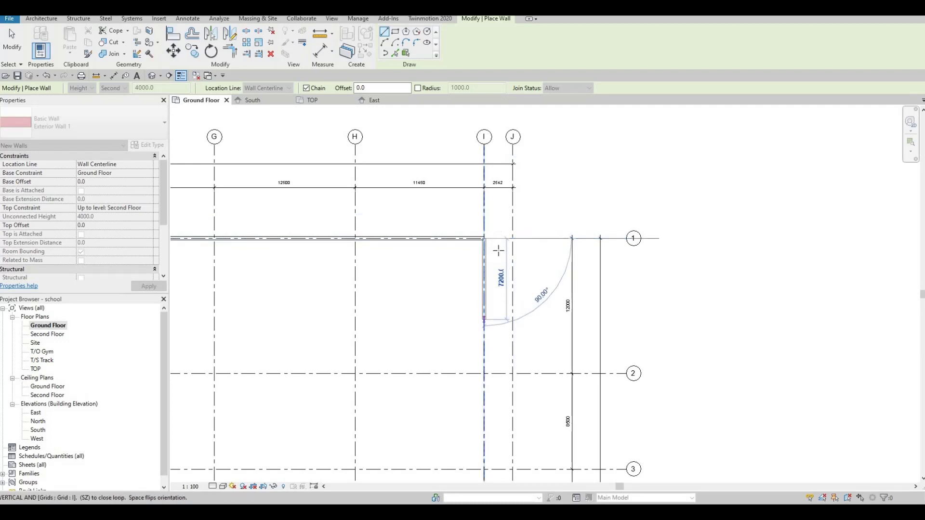
pyautogui.scroll(-3, 496, 270)
pyautogui.moveTo(505, 375); pyautogui.dragTo(513, 235, button='middle')
pyautogui.scroll(-1, 513, 236)
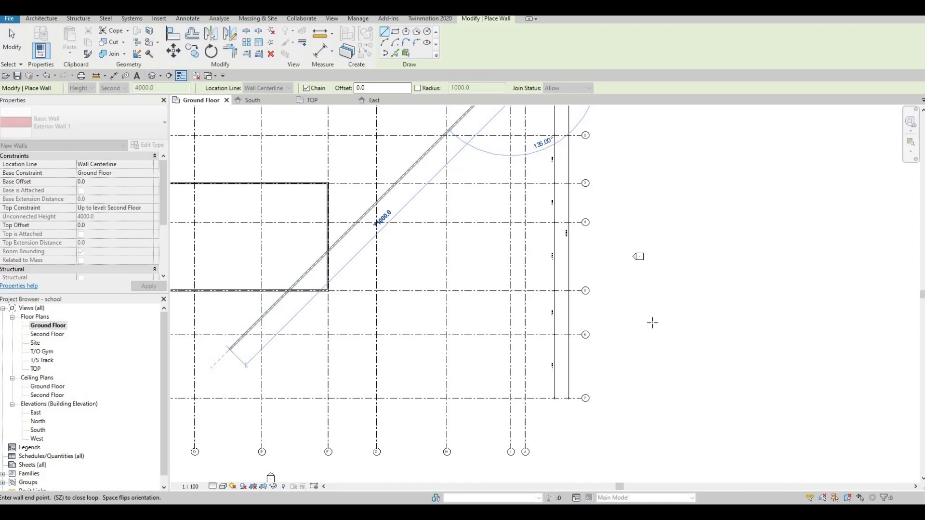
pyautogui.scroll(1, 521, 393)
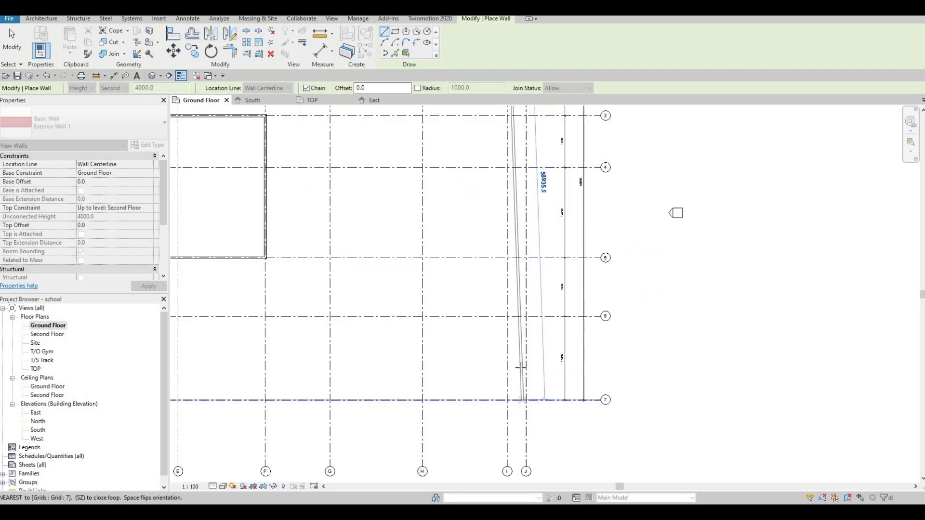
pyautogui.moveTo(494, 409); pyautogui.dragTo(494, 388, button='middle')
pyautogui.scroll(2, 518, 338)
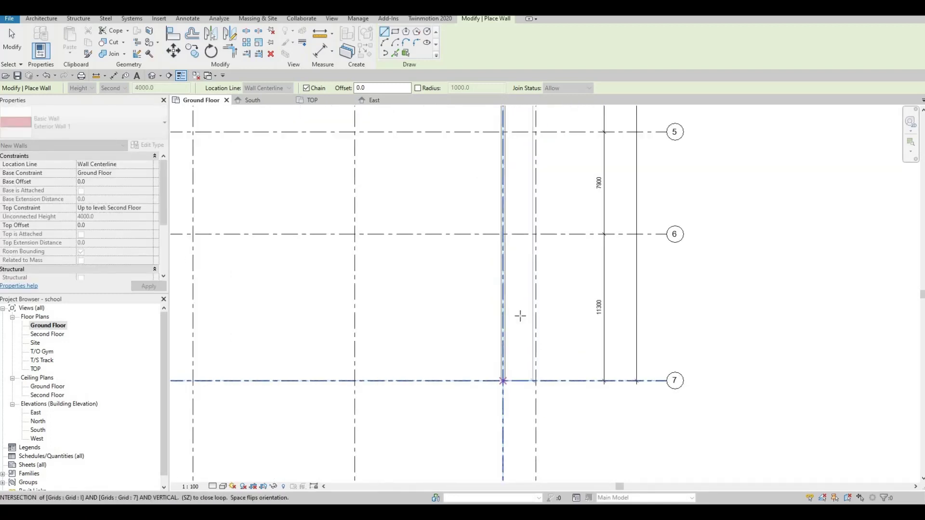
pyautogui.moveTo(520, 314); pyautogui.dragTo(518, 276, button='middle')
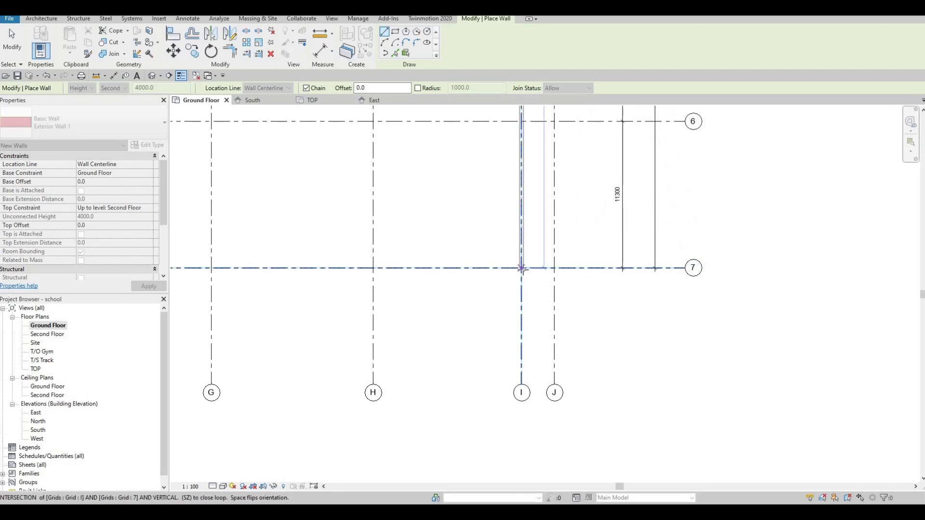
pyautogui.click(521, 268)
# Close the outline with a wall along grid 7 back to A/7 and exit wall placement
pyautogui.scroll(-4, 433, 271)
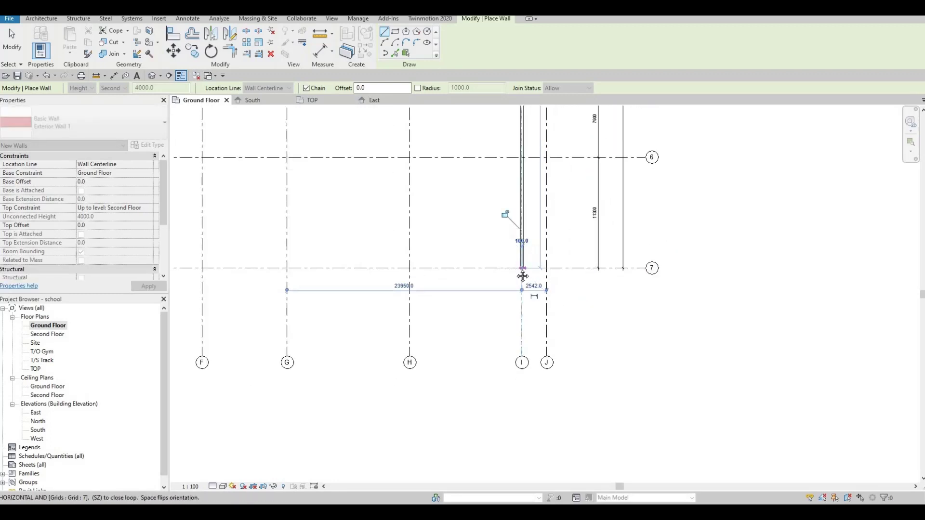
pyautogui.moveTo(489, 259); pyautogui.dragTo(572, 258, button='middle')
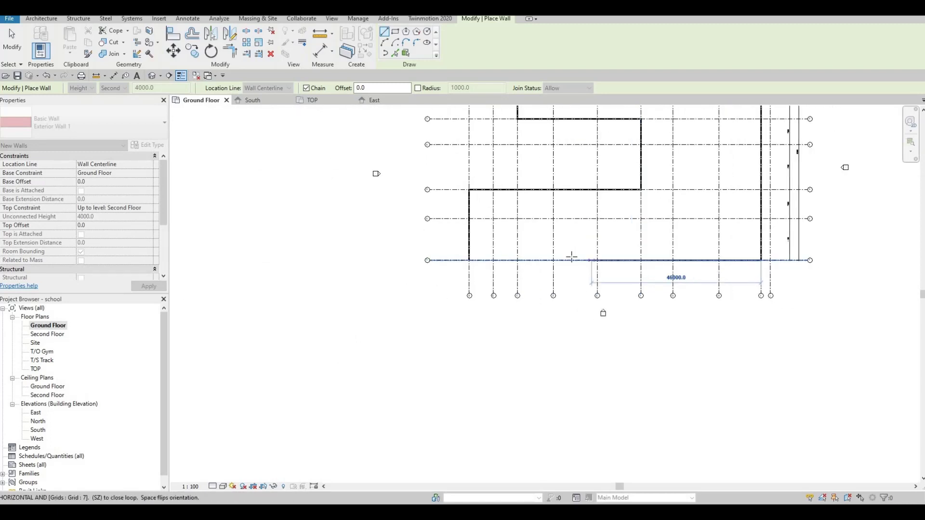
pyautogui.scroll(5, 559, 263)
pyautogui.scroll(3, 569, 261)
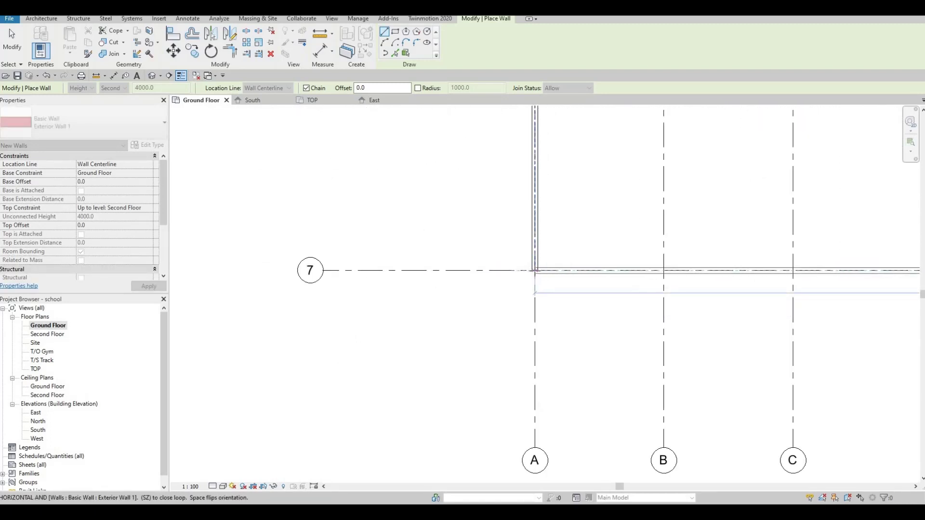
pyautogui.click(534, 270)
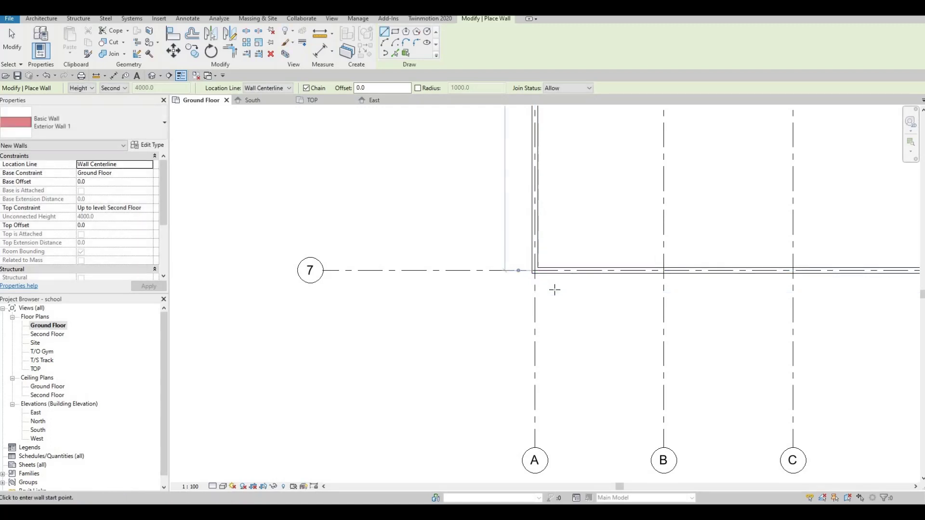
pyautogui.press('Escape')
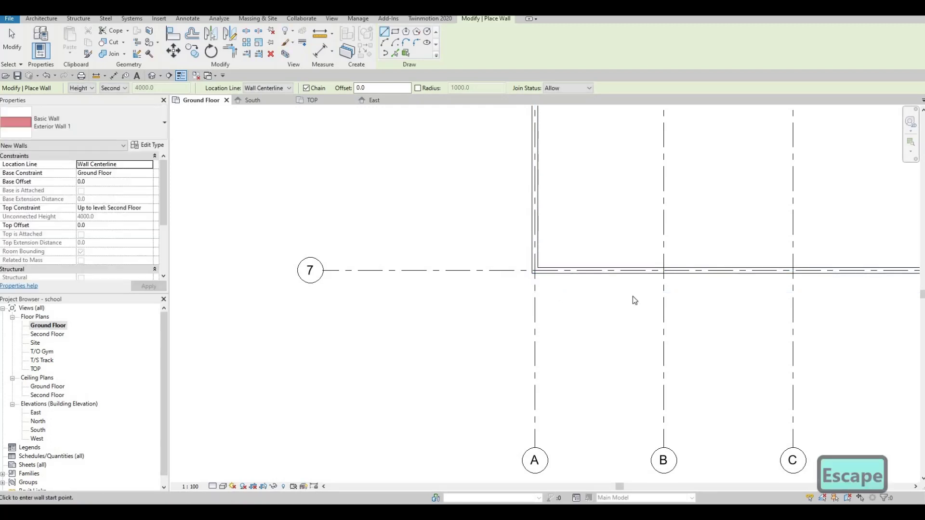
pyautogui.press('Escape')
pyautogui.scroll(-5, 525, 273)
pyautogui.scroll(-1, 521, 299)
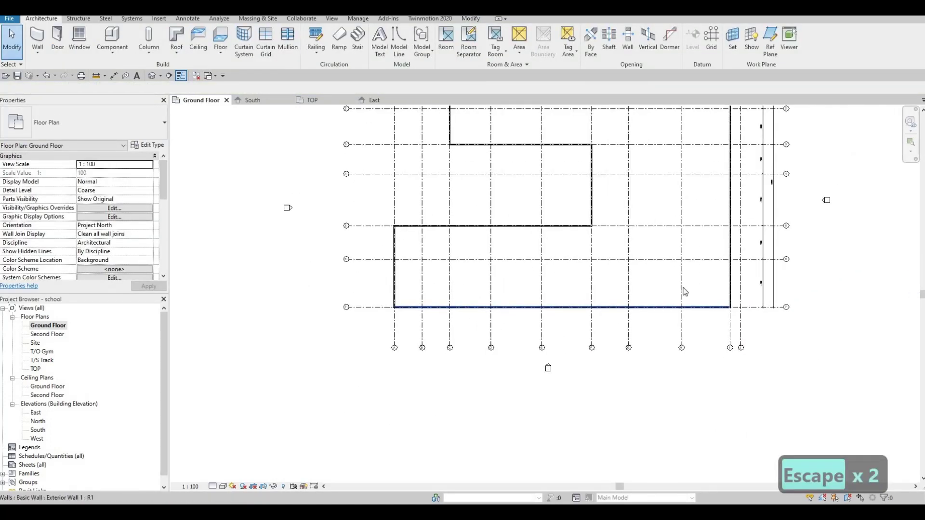
pyautogui.moveTo(681, 289); pyautogui.dragTo(631, 264, button='middle')
pyautogui.scroll(1, 623, 283)
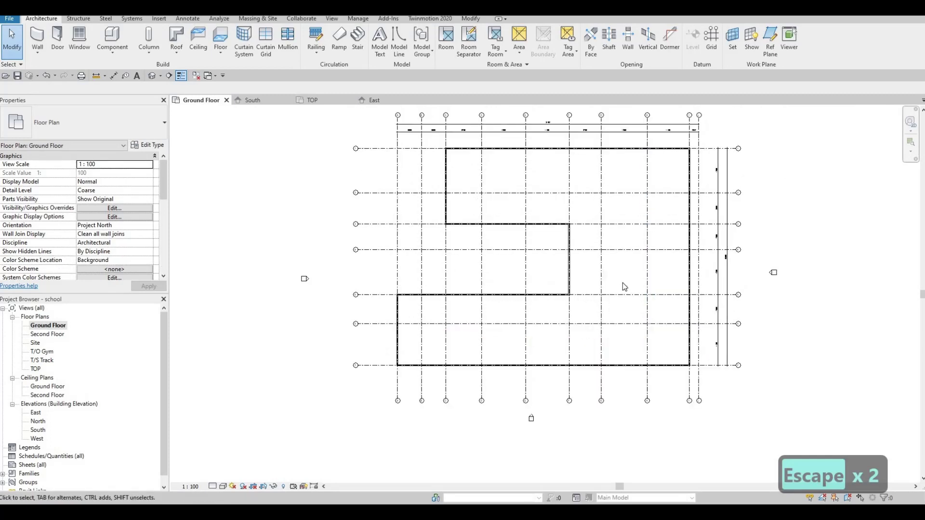
pyautogui.press('F1')
pyautogui.scroll(-1, 559, 274)
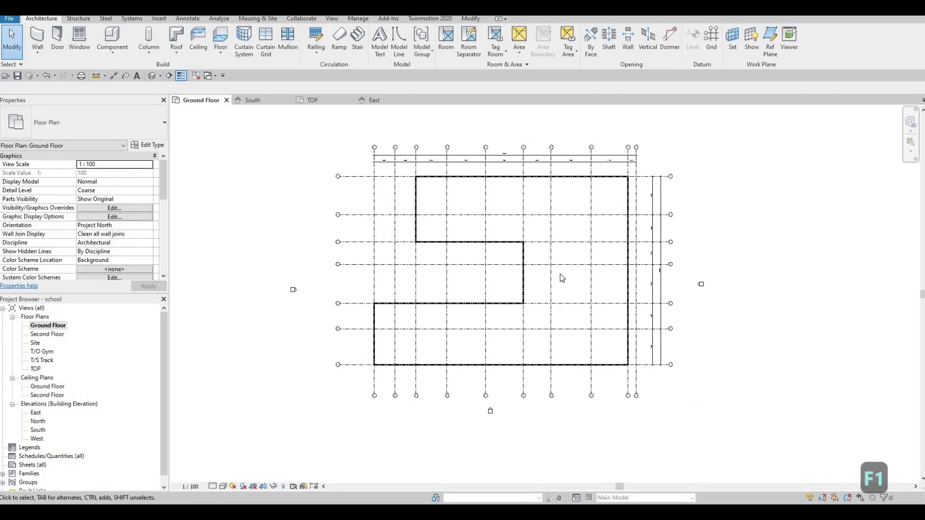
pyautogui.scroll(1, 561, 277)
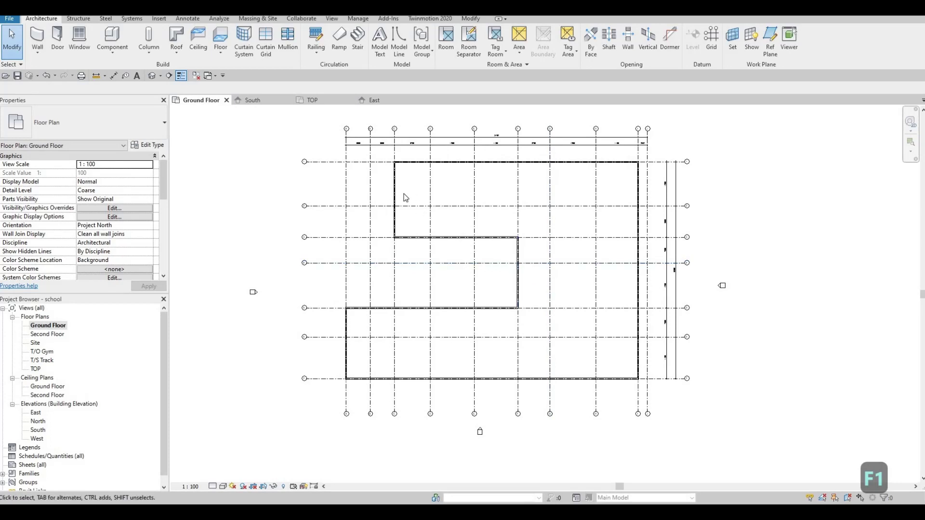